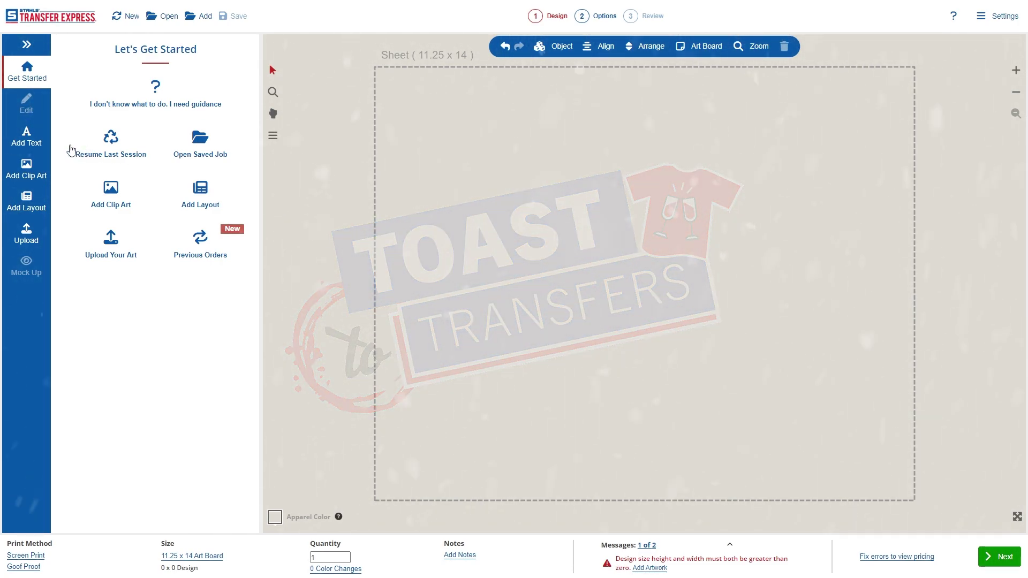
Step: Add a text object reading "let it" to the sheet
{"action": "left_click", "coordinate": [26, 138]}
{"action": "double_click", "coordinate": [490, 290]}
{"action": "triple_click", "coordinate": [476, 271]}
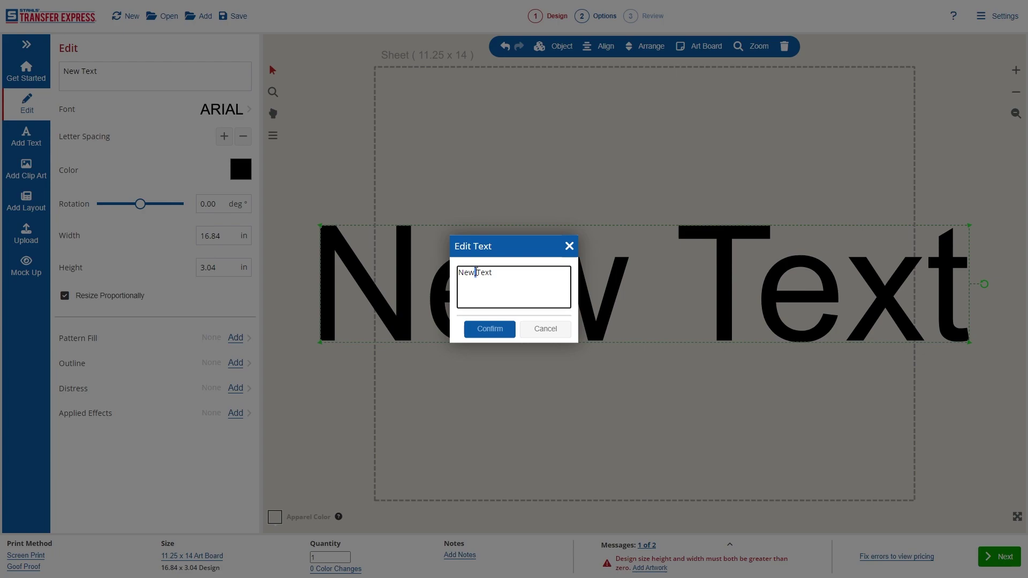
{"action": "type", "text": "let it"}
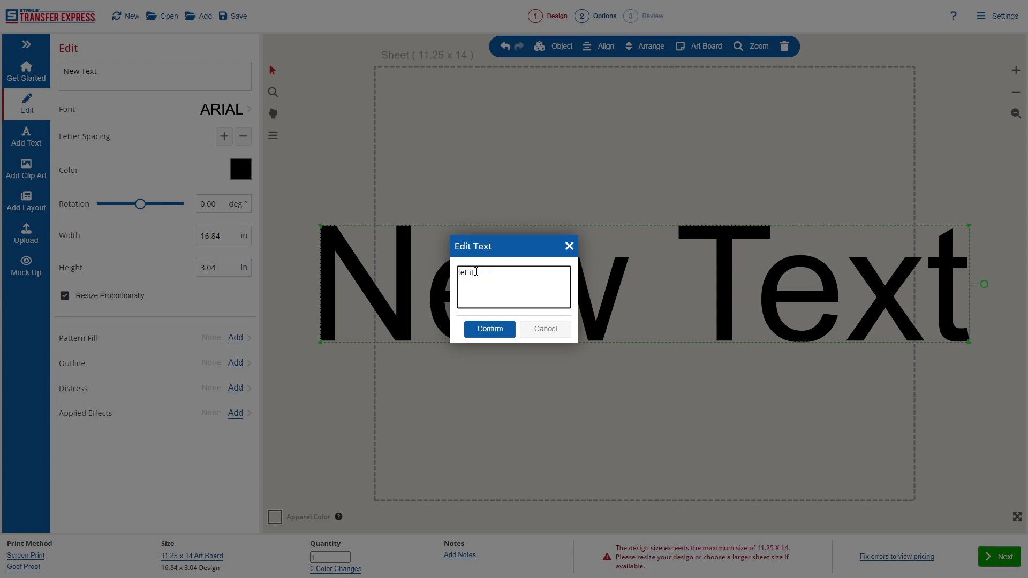
{"action": "left_click", "coordinate": [488, 328]}
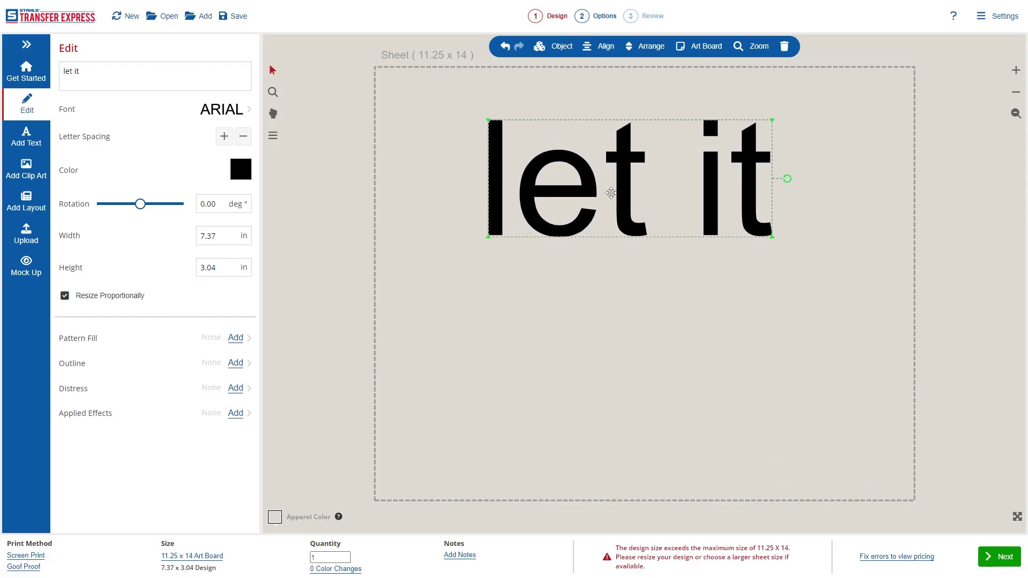
Step: Duplicate the text beneath "let it" as "SNOW", scaled to about 9.06 by 2.2 in and centred under the first line
{"action": "key", "text": "ctrl+v"}
{"action": "left_click_drag", "start_coordinate": [618, 195], "coordinate": [612, 351]}
{"action": "left_click", "coordinate": [110, 70]}
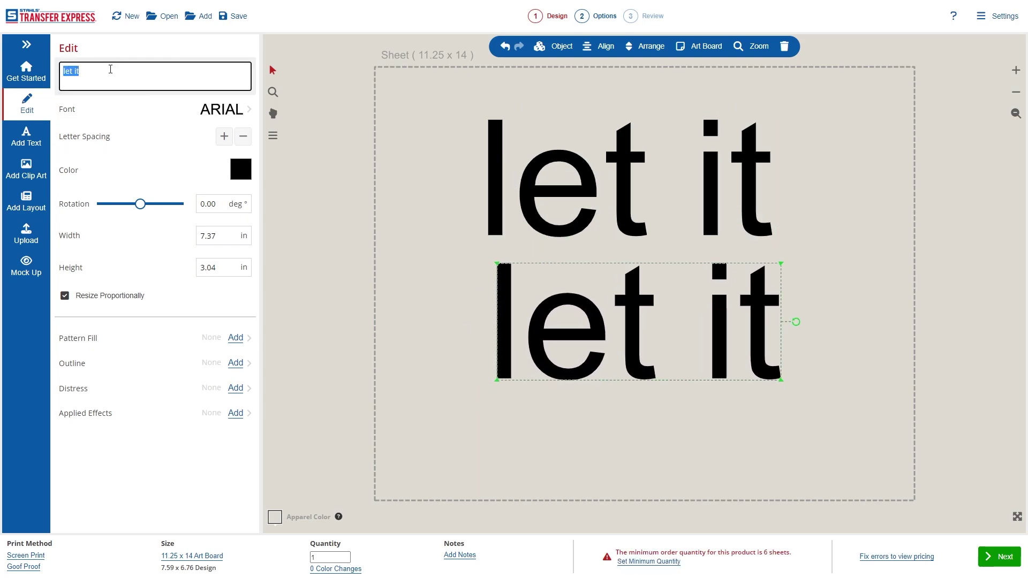
{"action": "type", "text": "SNOW"}
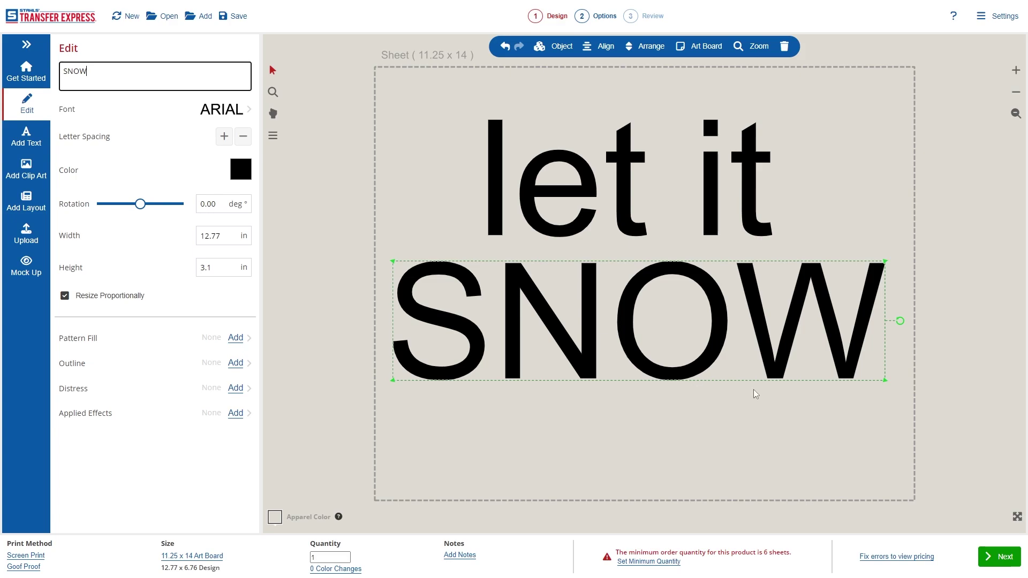
{"action": "left_click_drag", "start_coordinate": [885, 381], "coordinate": [746, 344]}
{"action": "left_click_drag", "start_coordinate": [668, 319], "coordinate": [721, 334]}
Step: Set the font of "let it" to Bromello and move the text slightly closer to "SNOW"
{"action": "left_click", "coordinate": [625, 209]}
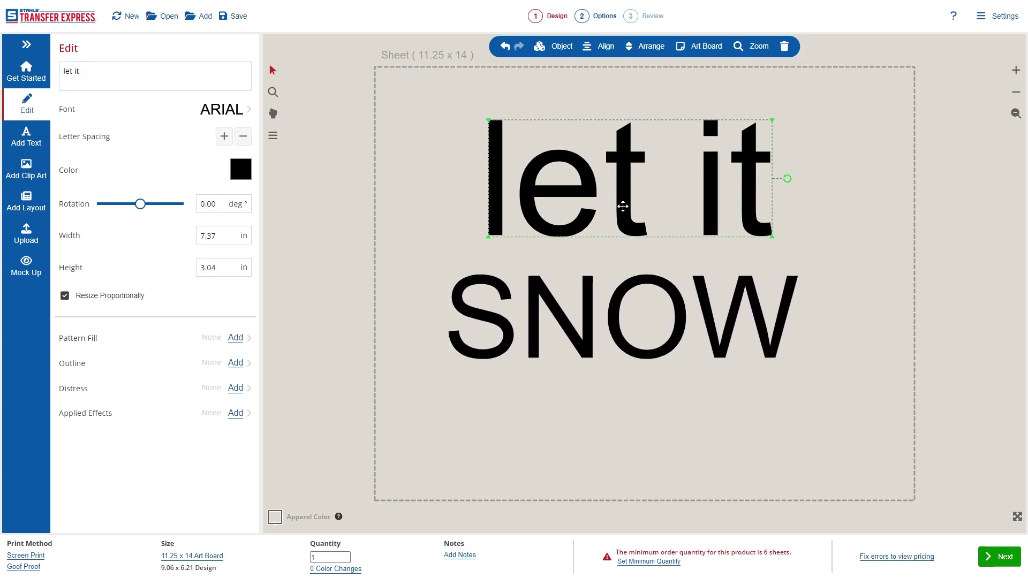
{"action": "left_click", "coordinate": [232, 112]}
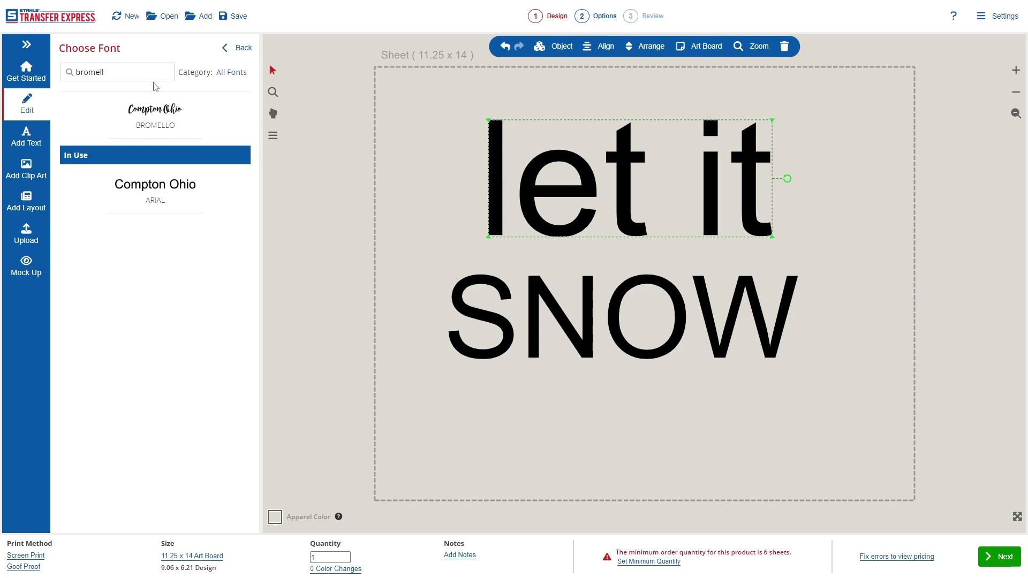
{"action": "left_click", "coordinate": [163, 114]}
{"action": "left_click_drag", "start_coordinate": [615, 195], "coordinate": [613, 208]}
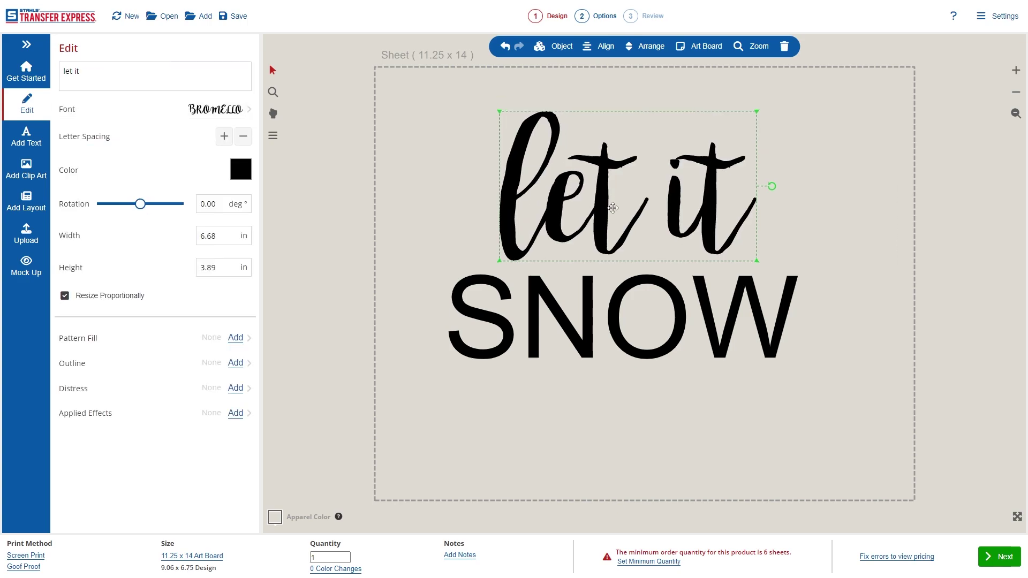
Step: Set the font of "SNOW" to Sunday and move the word up close beneath "let it"
{"action": "left_click", "coordinate": [682, 323]}
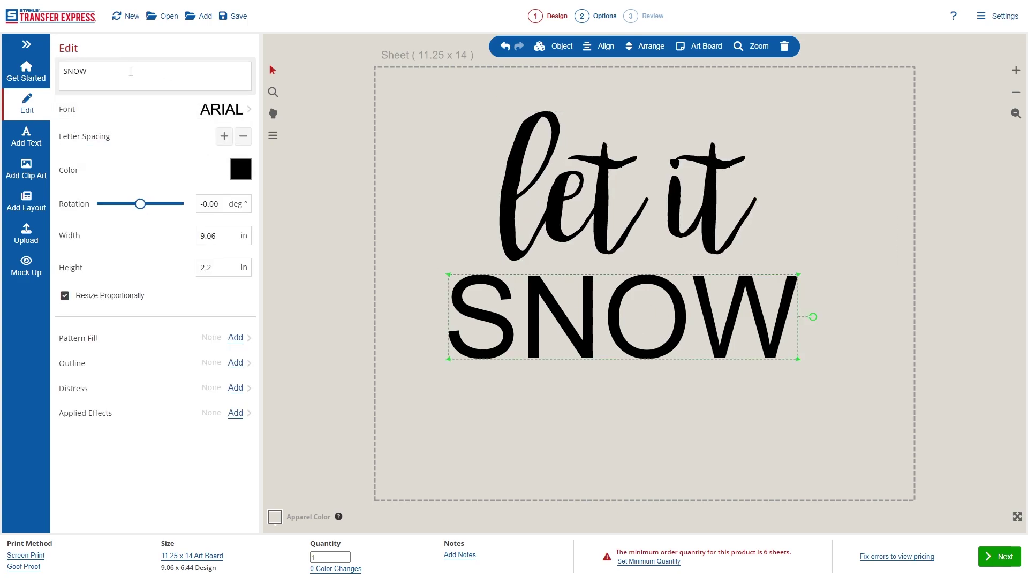
{"action": "left_click", "coordinate": [216, 114]}
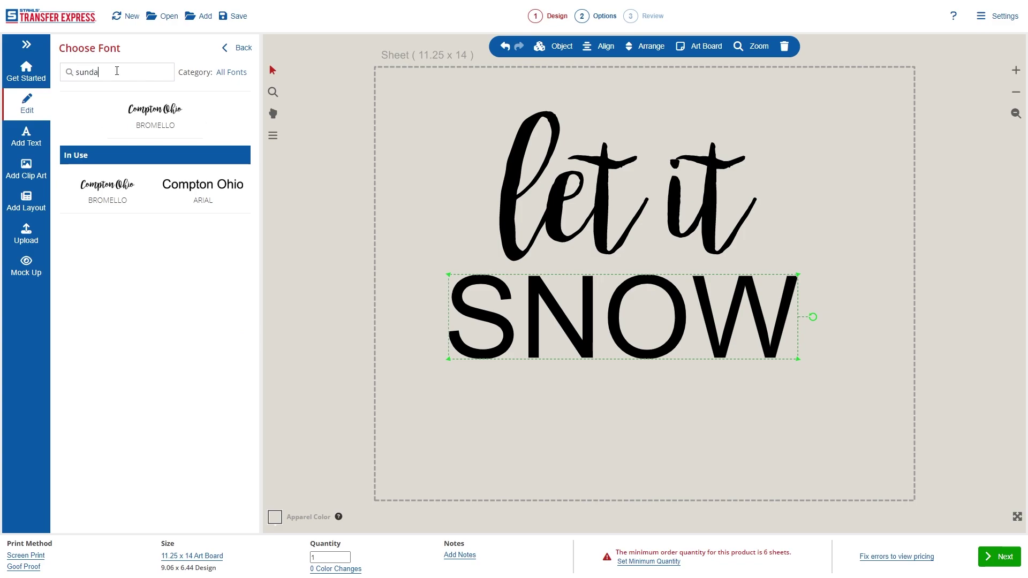
{"action": "left_click", "coordinate": [155, 114]}
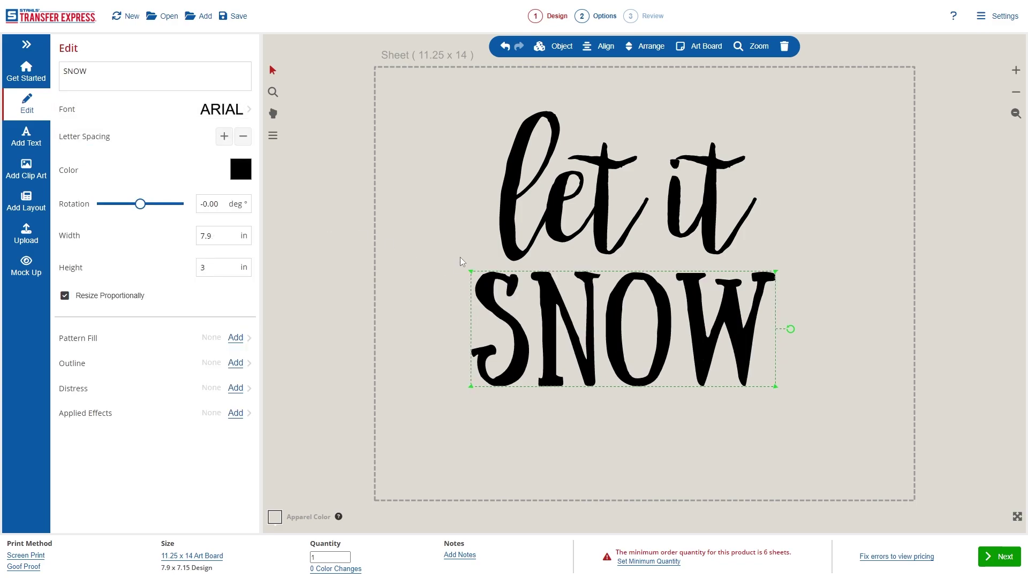
{"action": "left_click_drag", "start_coordinate": [602, 314], "coordinate": [600, 306]}
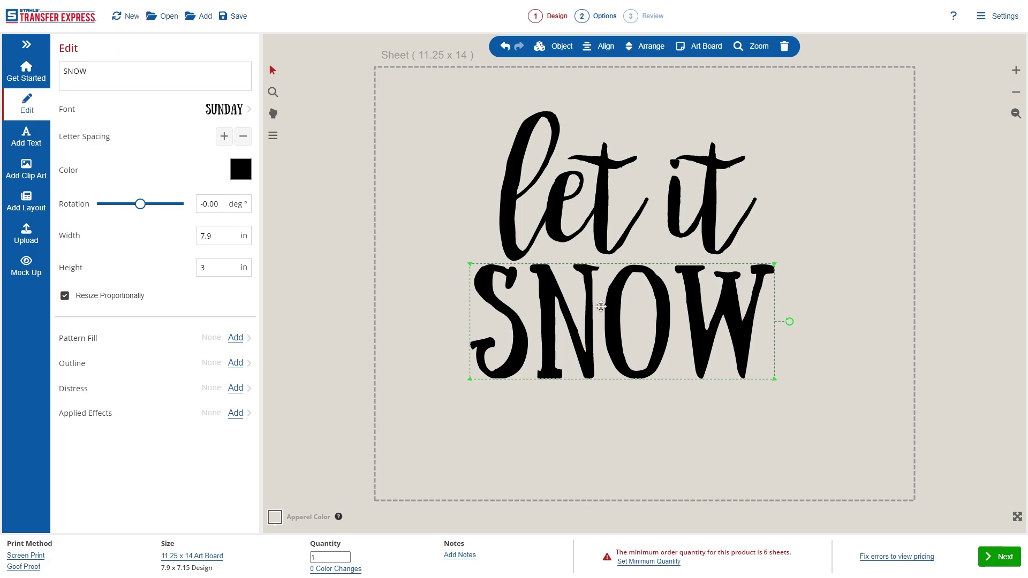
Step: Select both text lines, move them down together and scale them to about 5.99 by 5.33 in
{"action": "left_click", "coordinate": [825, 134]}
{"action": "left_click", "coordinate": [592, 333]}
{"action": "left_click_drag", "start_coordinate": [592, 333], "coordinate": [608, 383]}
{"action": "left_click_drag", "start_coordinate": [792, 166], "coordinate": [748, 200]}
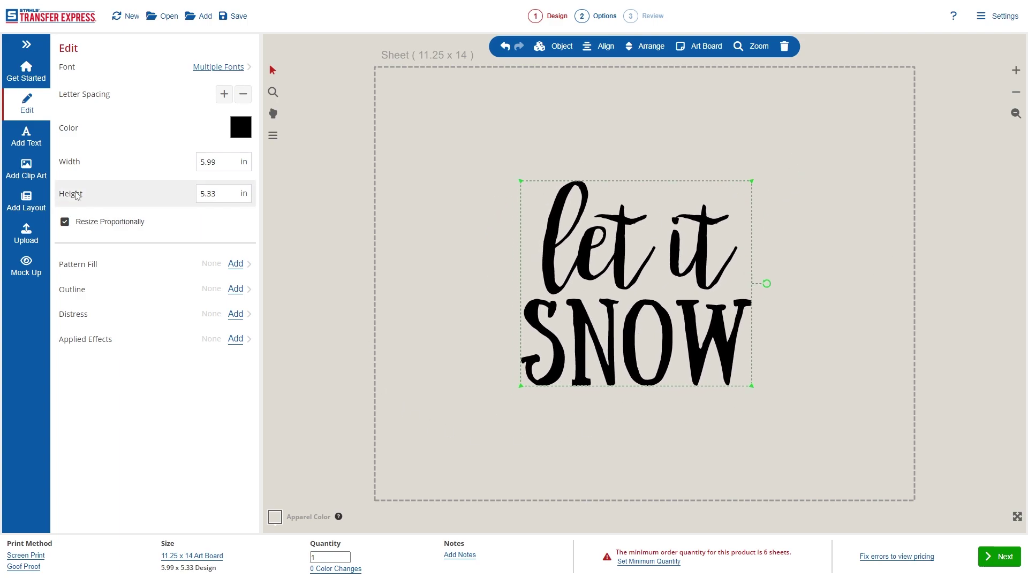
Step: Search the clip art for "snow", add snowflake cluster X17A-558 and shrink it around the upper right of the text
{"action": "left_click", "coordinate": [26, 170]}
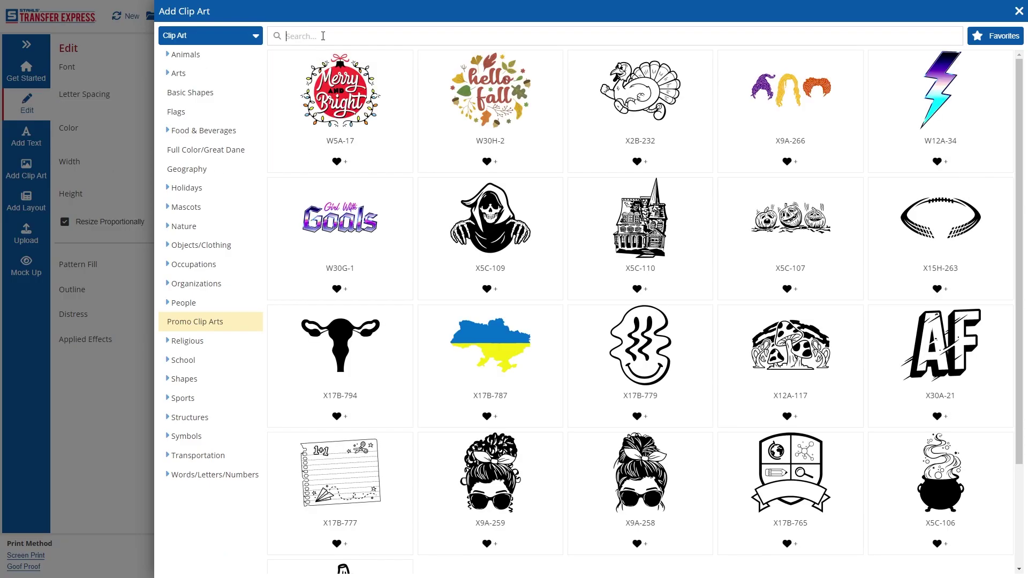
{"action": "type", "text": "snow"}
{"action": "key", "text": "Return"}
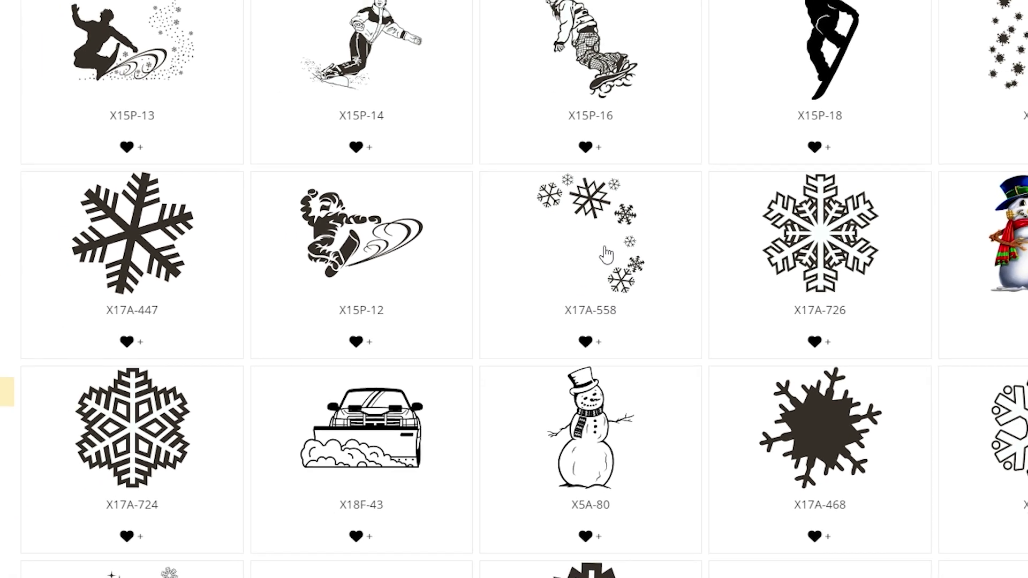
{"action": "left_click", "coordinate": [589, 341]}
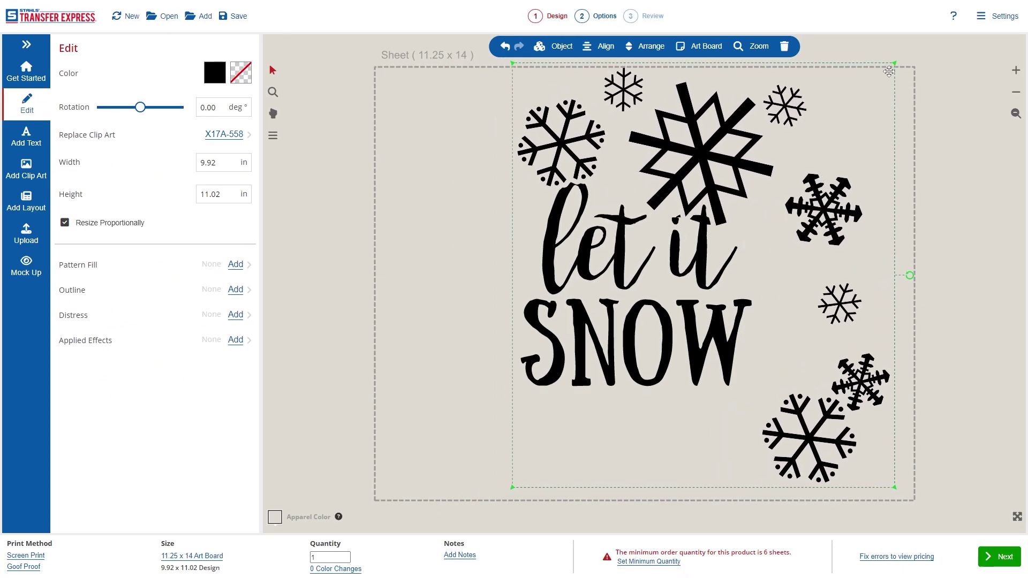
{"action": "left_click_drag", "start_coordinate": [892, 65], "coordinate": [777, 194]}
{"action": "left_click_drag", "start_coordinate": [735, 279], "coordinate": [861, 171]}
Step: Search the clip art for "stars", add star cluster X17B-780 and place it at the text's upper left, about 5.2 by 5.02 in
{"action": "left_click", "coordinate": [28, 169]}
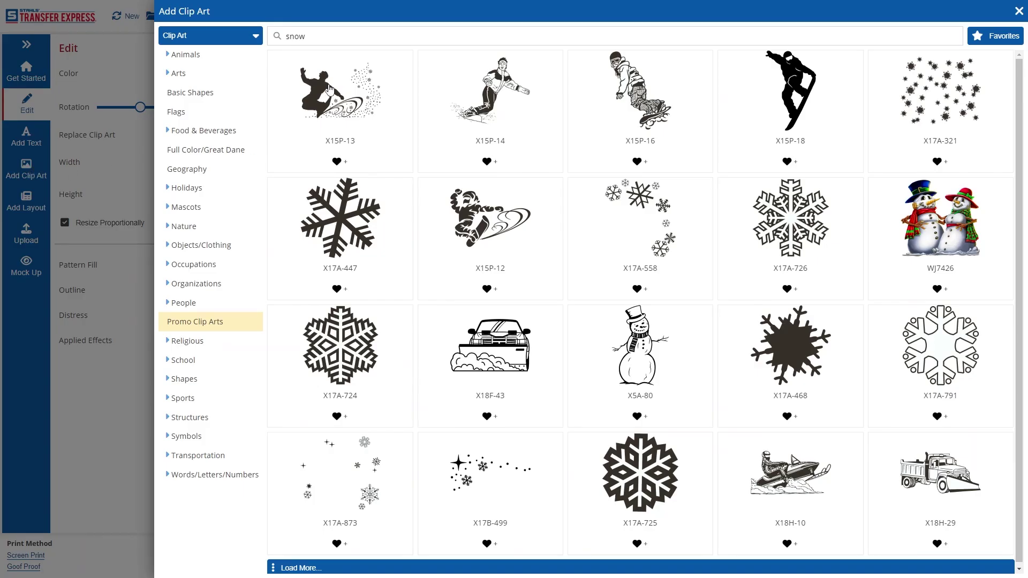
{"action": "double_click", "coordinate": [340, 35]}
{"action": "type", "text": "stars"}
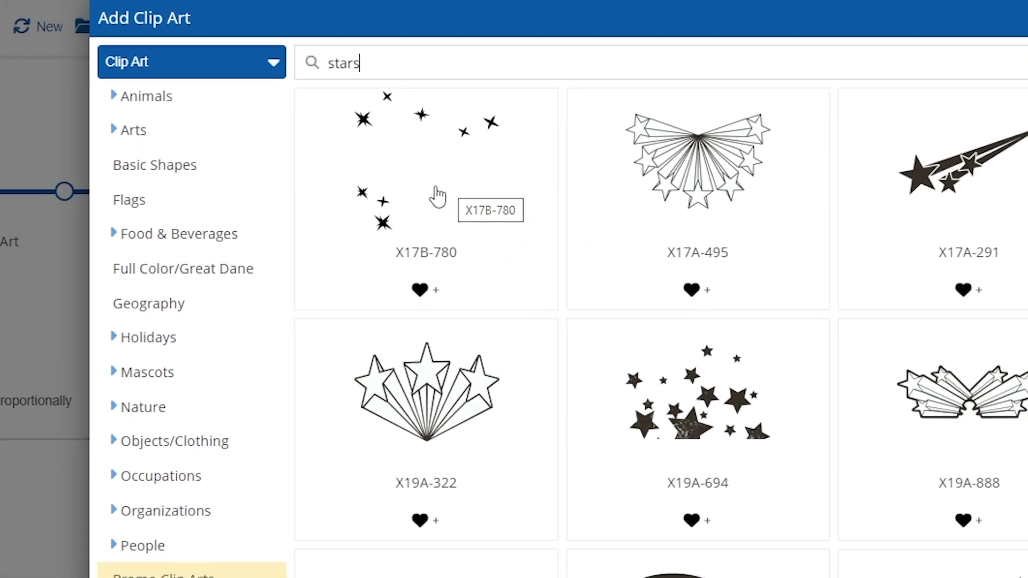
{"action": "left_click", "coordinate": [438, 196]}
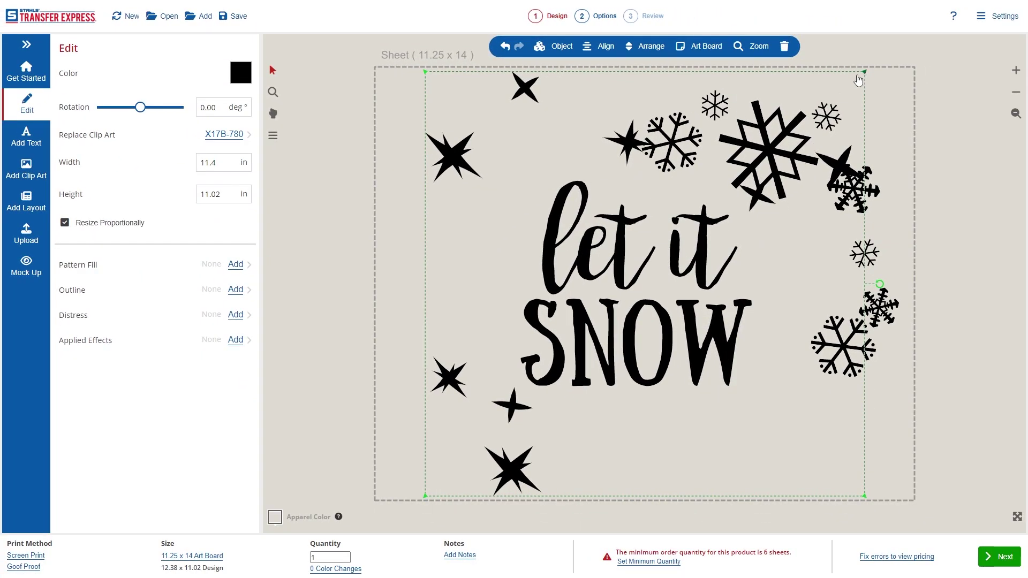
{"action": "left_click_drag", "start_coordinate": [859, 80], "coordinate": [637, 298]}
{"action": "left_click_drag", "start_coordinate": [580, 343], "coordinate": [541, 163]}
Step: Search the clip art for "christmas tree", add tree X5A-81 and place it below the W of "SNOW", about 1.67 by 2.05 in
{"action": "left_click", "coordinate": [26, 168]}
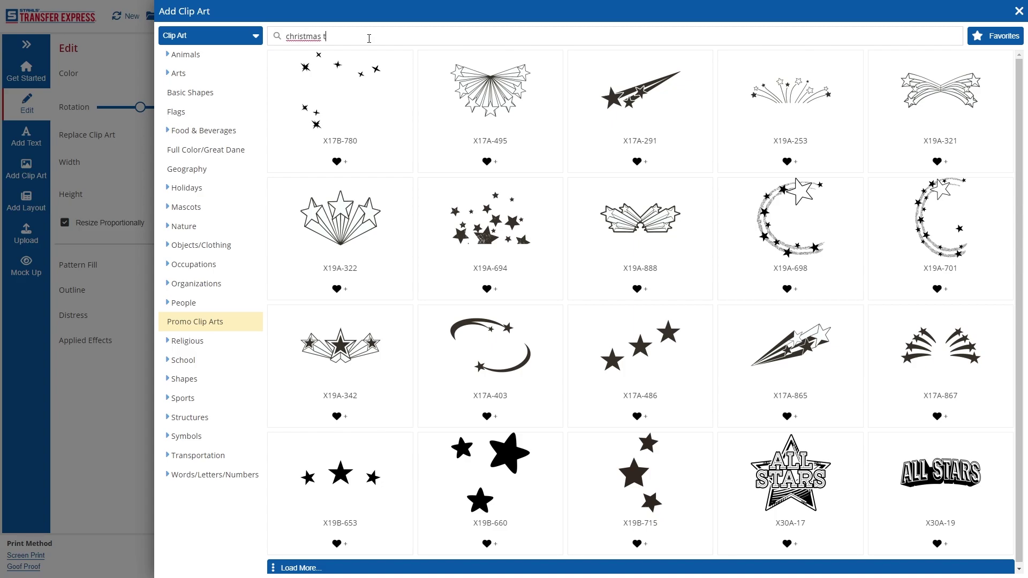
{"action": "key", "text": "Return"}
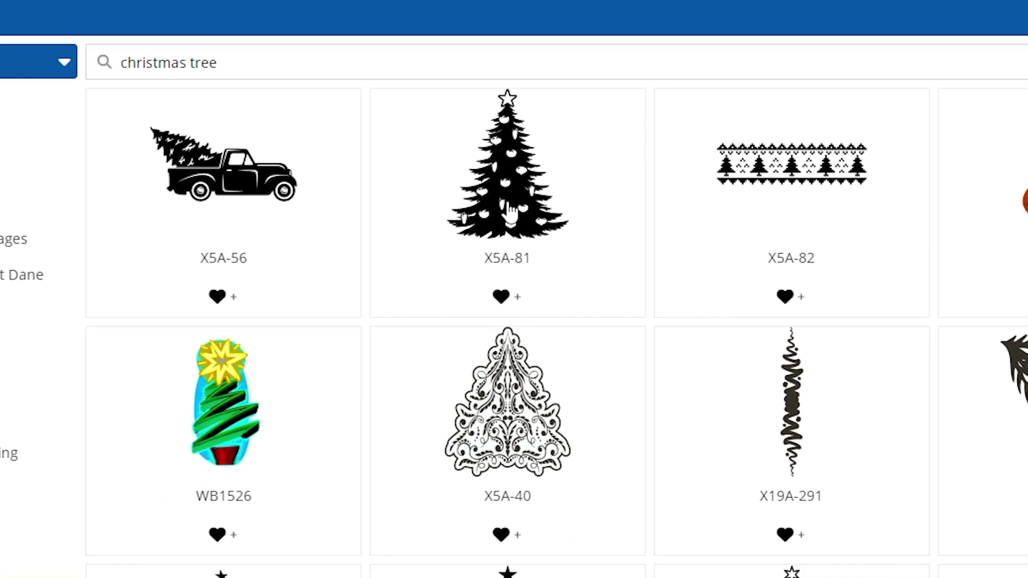
{"action": "left_click", "coordinate": [510, 211]}
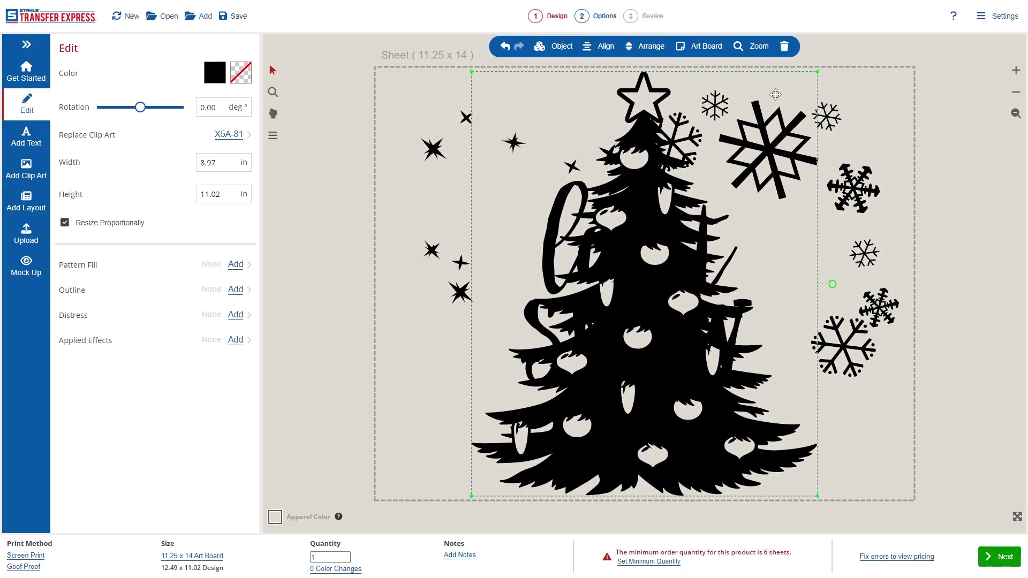
{"action": "left_click_drag", "start_coordinate": [812, 87], "coordinate": [537, 417]}
{"action": "left_click_drag", "start_coordinate": [514, 456], "coordinate": [785, 420]}
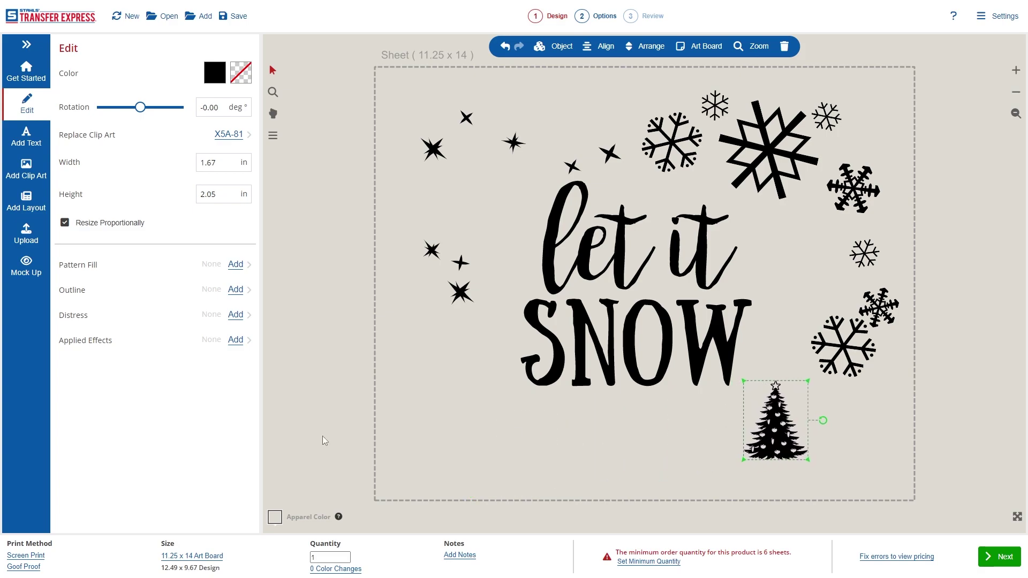
Step: Ungroup the star cluster and move one star to each side of "let it"
{"action": "left_click_drag", "start_coordinate": [466, 266], "coordinate": [436, 267]}
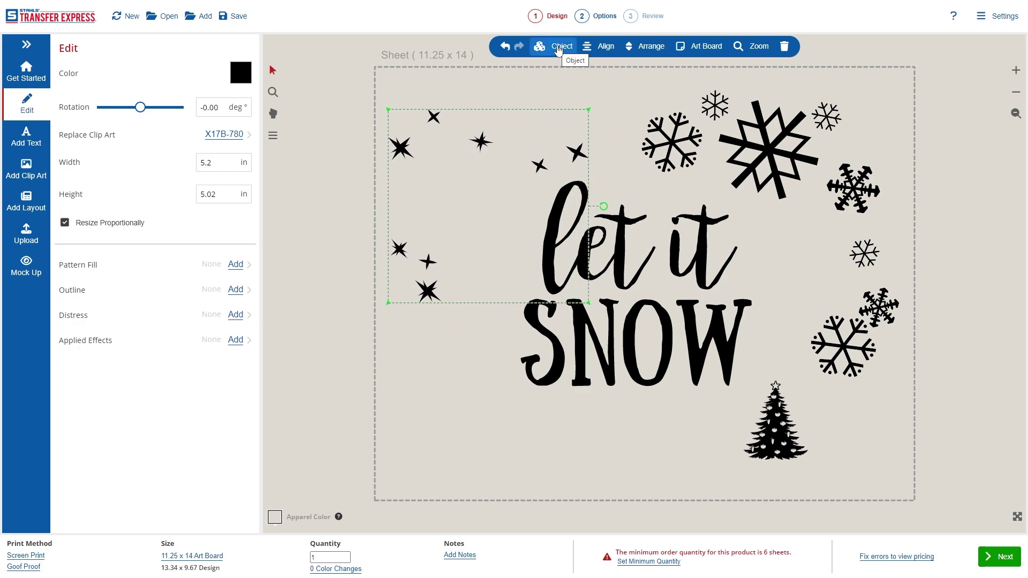
{"action": "left_click", "coordinate": [557, 50]}
{"action": "left_click", "coordinate": [539, 168]}
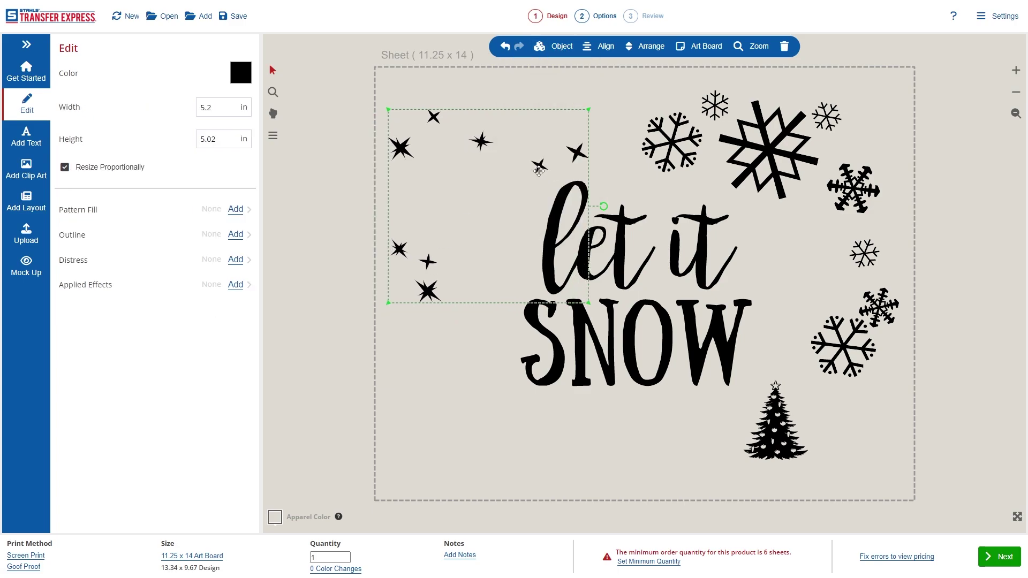
{"action": "left_click", "coordinate": [529, 99]}
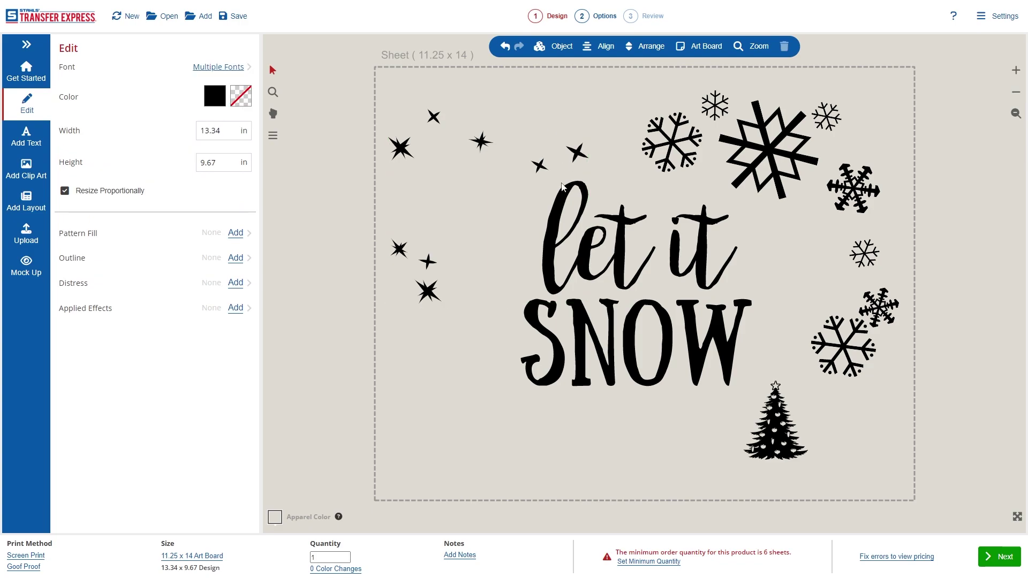
{"action": "left_click_drag", "start_coordinate": [579, 157], "coordinate": [516, 241]}
{"action": "left_click_drag", "start_coordinate": [539, 166], "coordinate": [777, 241]}
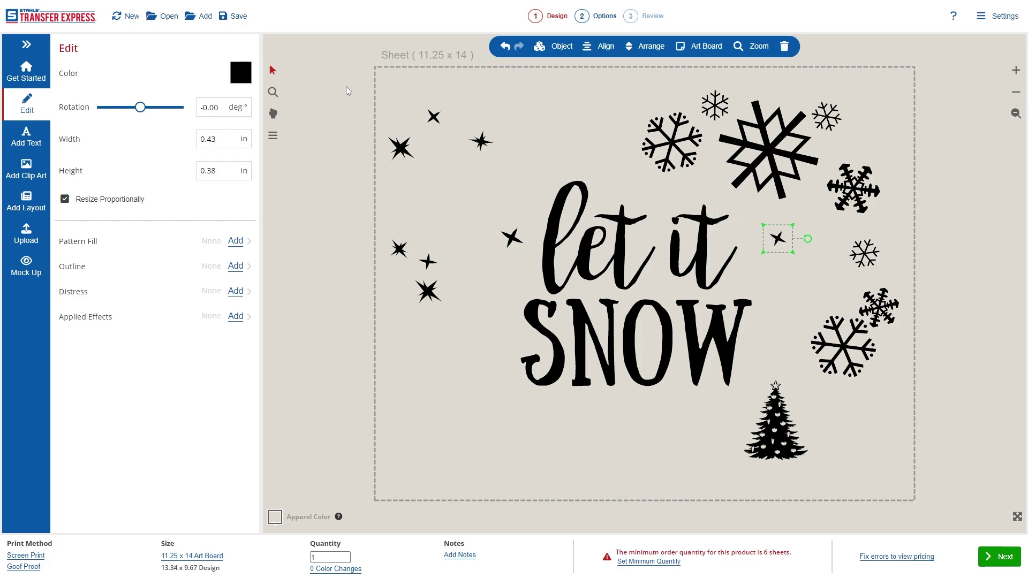
Step: Select the remaining stars at the sheet's upper left and delete them
{"action": "left_click_drag", "start_coordinate": [348, 91], "coordinate": [472, 292]}
{"action": "left_click_drag", "start_coordinate": [490, 347], "coordinate": [493, 352]}
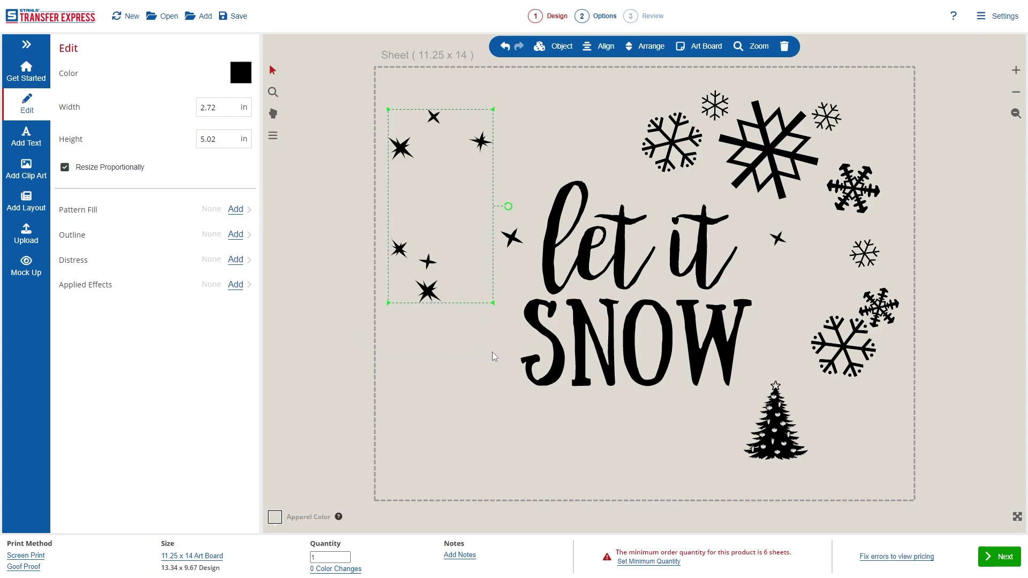
{"action": "key", "text": "Delete"}
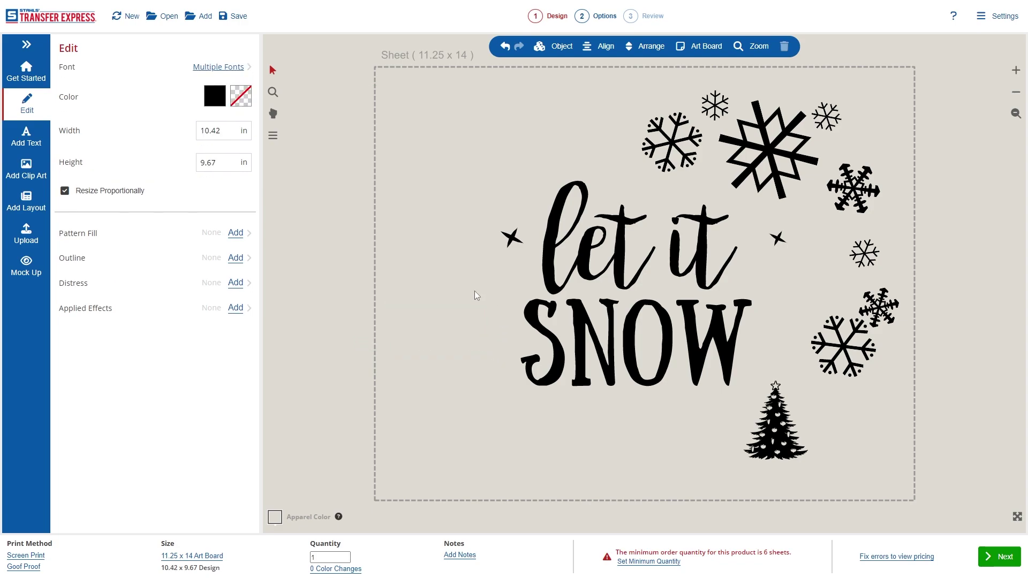
Step: Shrink the snowflake cluster to about 5.01 by 5.56 in at the left of the text and ungroup it
{"action": "left_click", "coordinate": [640, 141]}
{"action": "left_click_drag", "start_coordinate": [758, 156], "coordinate": [392, 225]}
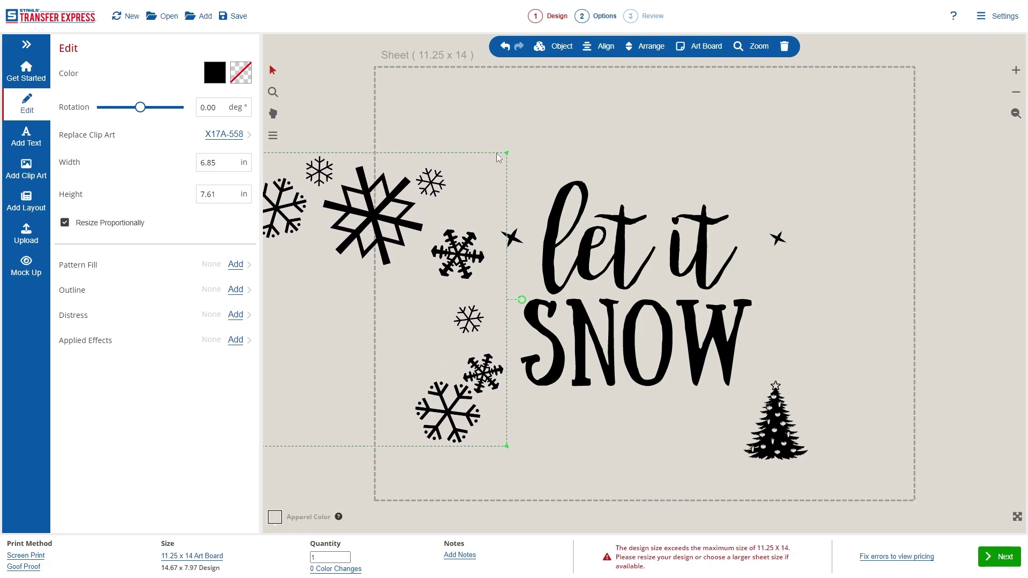
{"action": "left_click_drag", "start_coordinate": [506, 160], "coordinate": [475, 206]}
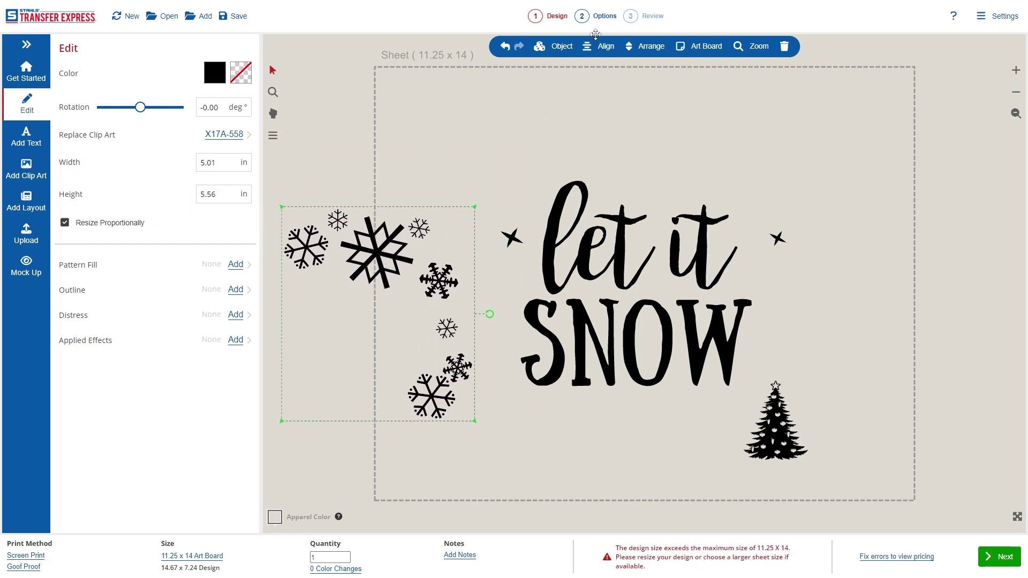
{"action": "left_click", "coordinate": [559, 51]}
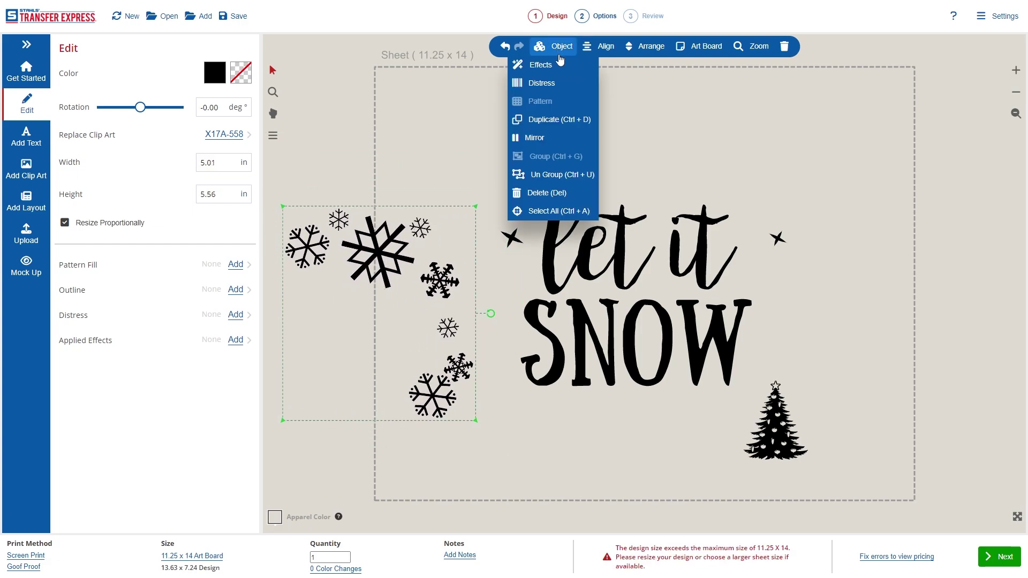
{"action": "left_click", "coordinate": [557, 181]}
Step: Place resized single snowflakes above and below the star right of "let it", and an enlarged one at the lower left of "SNOW"
{"action": "left_click", "coordinate": [440, 279]}
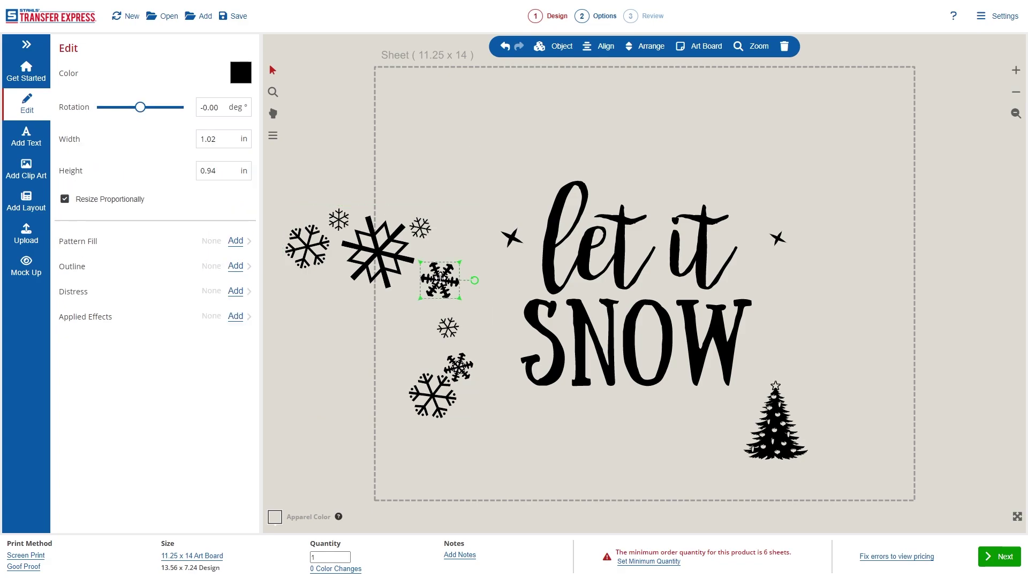
{"action": "left_click_drag", "start_coordinate": [441, 280], "coordinate": [765, 189]}
{"action": "left_click", "coordinate": [480, 234]}
{"action": "left_click_drag", "start_coordinate": [413, 226], "coordinate": [795, 307]}
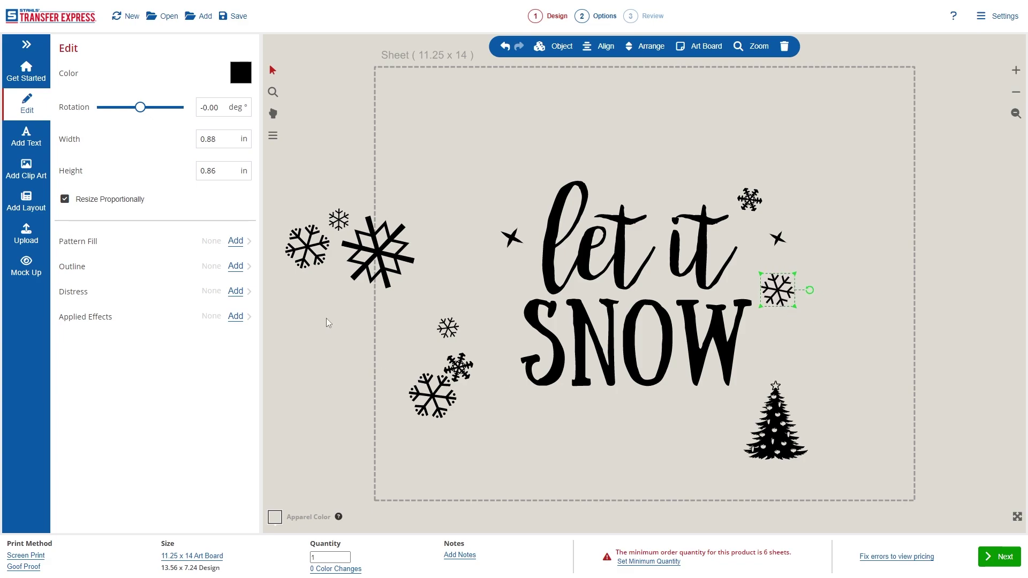
{"action": "left_click_drag", "start_coordinate": [462, 378], "coordinate": [502, 412]}
{"action": "left_click", "coordinate": [285, 203]}
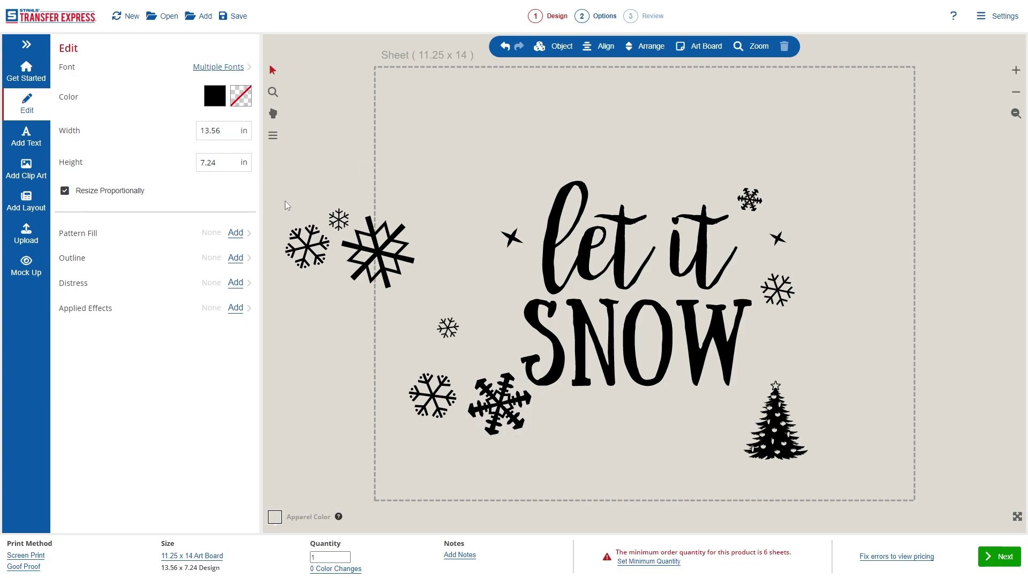
Step: Delete the leftover snowflakes beside the text and move the large remaining one closer to the lower left of "SNOW"
{"action": "left_click_drag", "start_coordinate": [429, 321], "coordinate": [467, 349]}
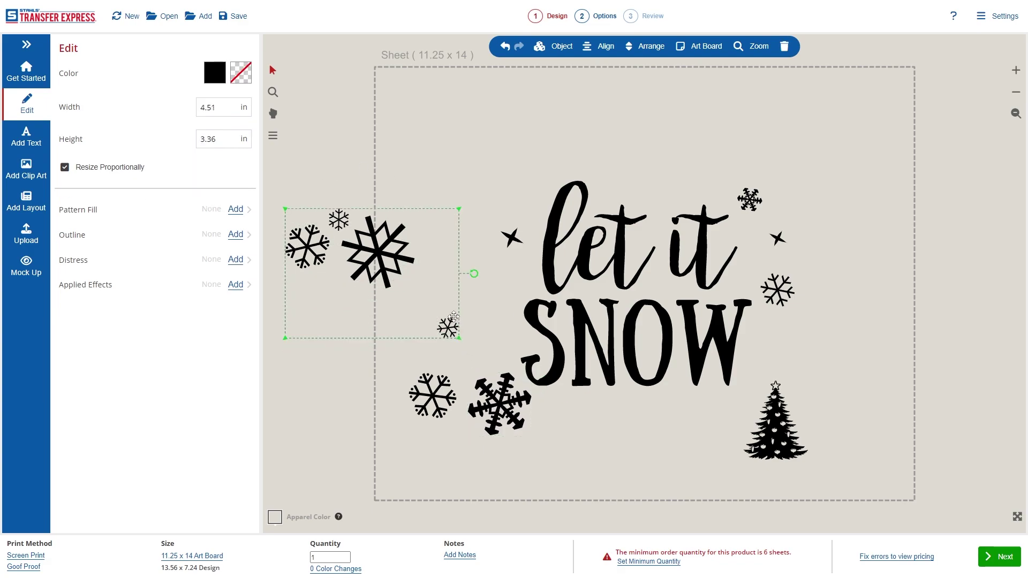
{"action": "key", "text": "Delete"}
{"action": "left_click", "coordinate": [432, 395]}
{"action": "key", "text": "Delete"}
{"action": "left_click_drag", "start_coordinate": [492, 410], "coordinate": [480, 393]}
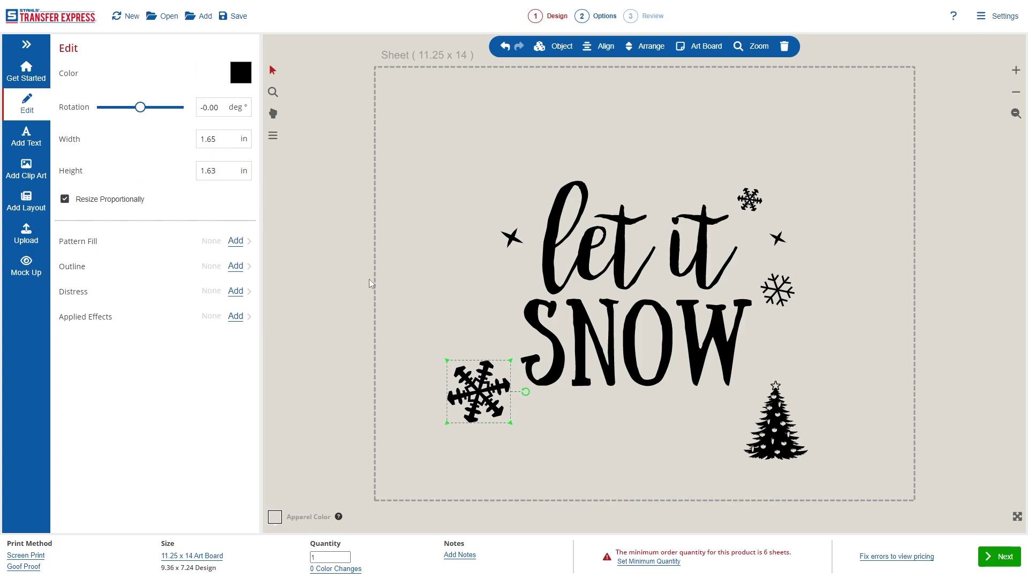
Step: Add an outline to the large snowflake at the lower left of "SNOW" and reduce its thickness to 0.02 in
{"action": "left_click", "coordinate": [236, 266]}
{"action": "left_click", "coordinate": [195, 177]}
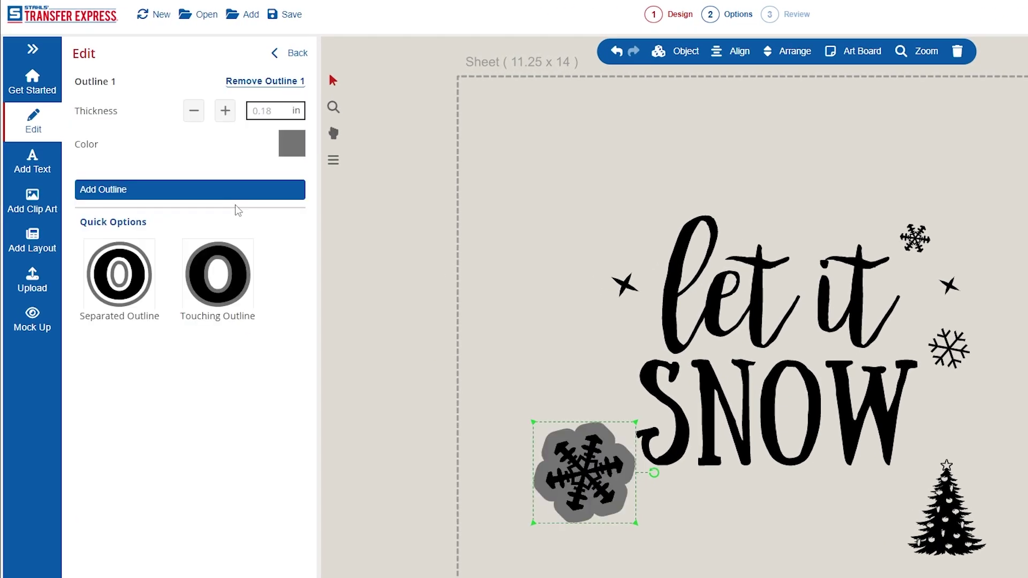
{"action": "left_click", "coordinate": [194, 119]}
{"action": "left_click", "coordinate": [194, 119]}
{"action": "left_click", "coordinate": [194, 119]}
{"action": "left_click", "coordinate": [194, 118]}
{"action": "left_click", "coordinate": [193, 118]}
{"action": "left_click", "coordinate": [194, 119]}
{"action": "left_click", "coordinate": [194, 119]}
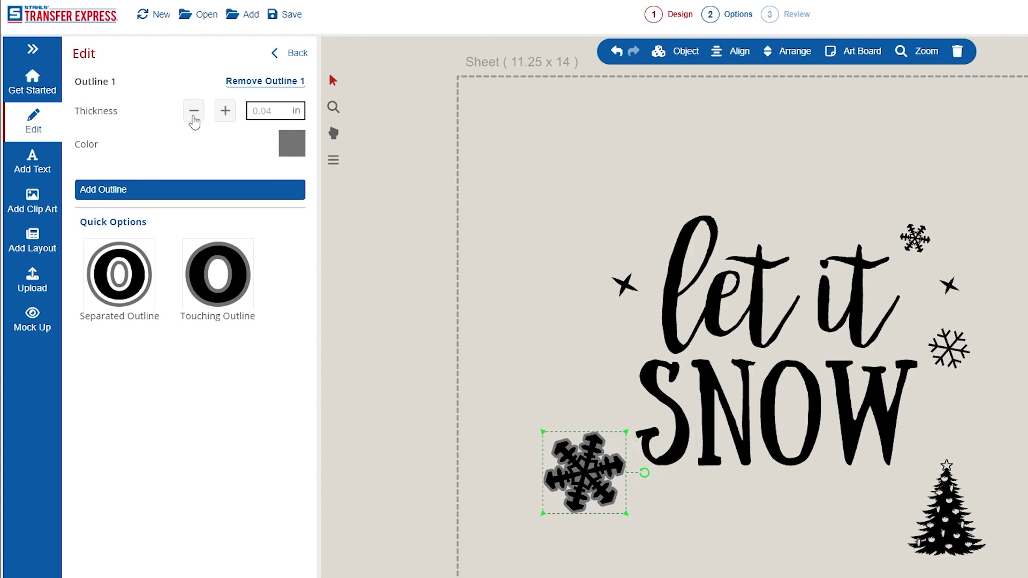
{"action": "left_click", "coordinate": [194, 119]}
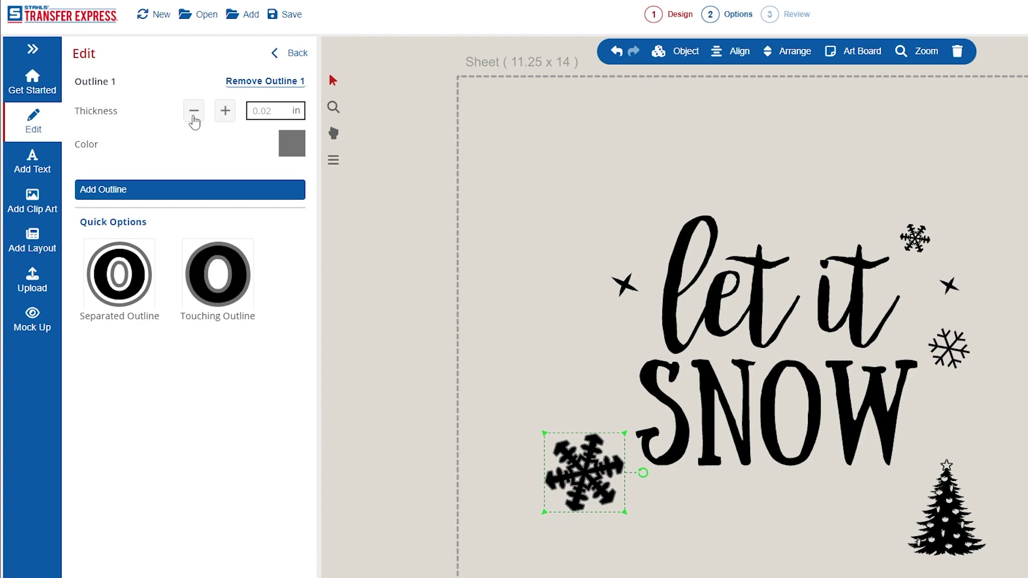
Step: Set the large snowflake's outline color to Powder Blue and its fill to No Ink
{"action": "left_click", "coordinate": [298, 147]}
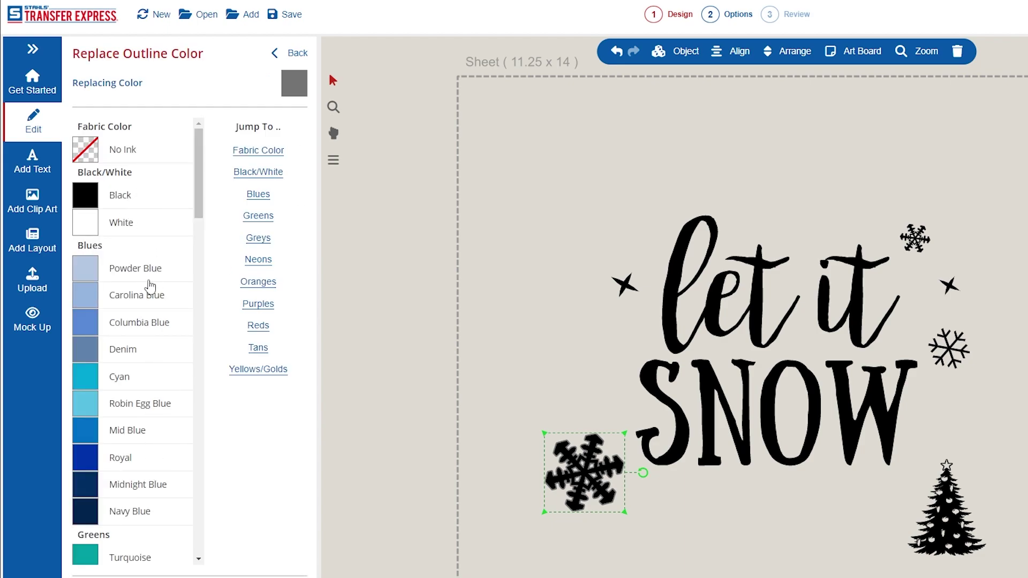
{"action": "left_click", "coordinate": [149, 274]}
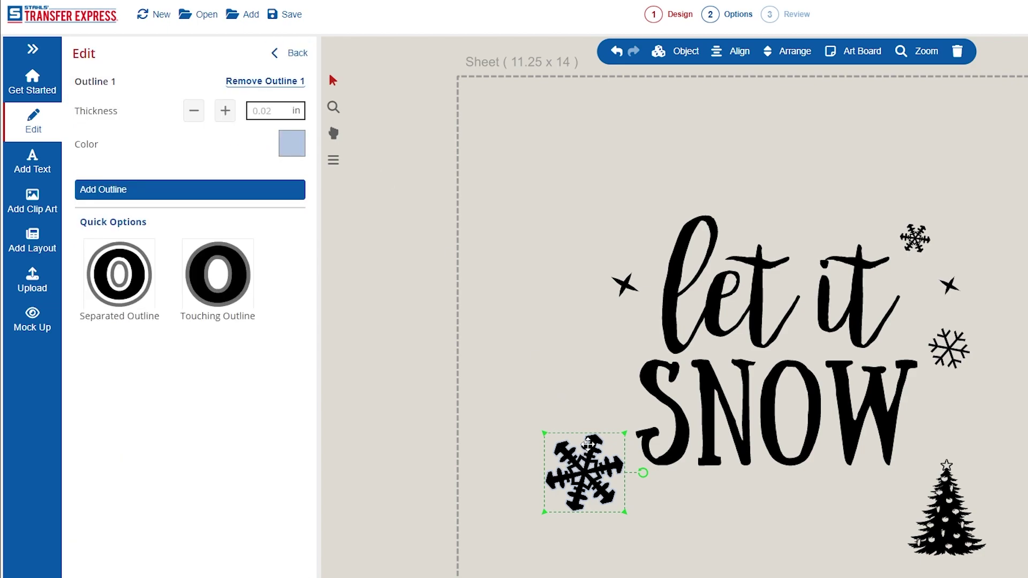
{"action": "left_click", "coordinate": [289, 52]}
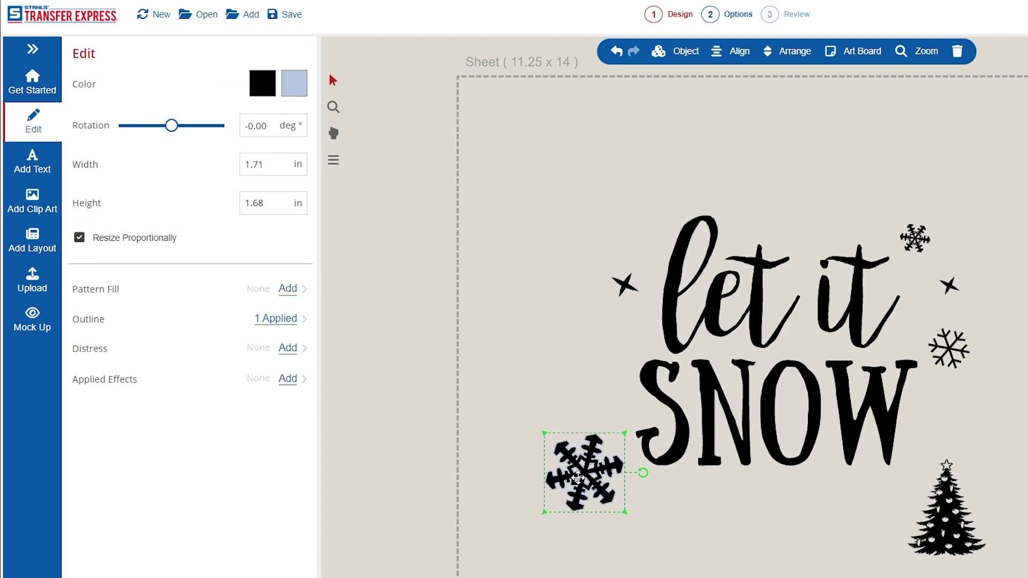
{"action": "left_click", "coordinate": [263, 83]}
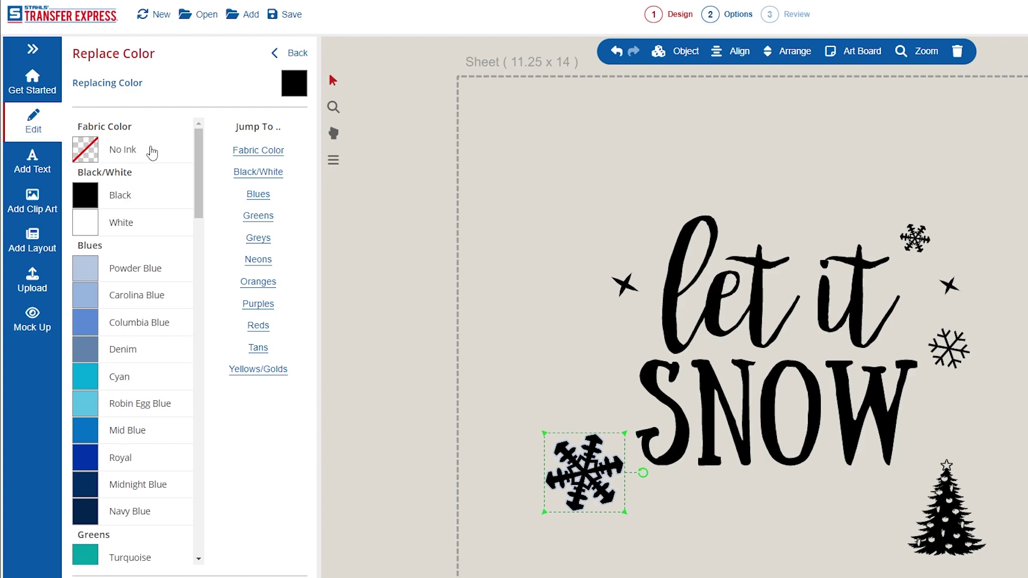
{"action": "left_click", "coordinate": [153, 153]}
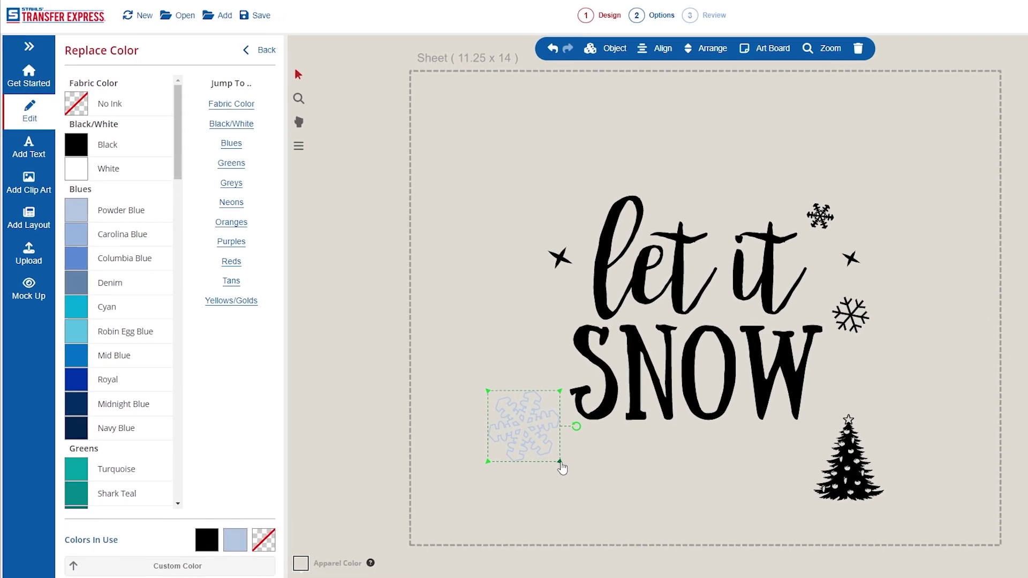
Step: Shrink the outlined snowflake to about 0.84 by 0.83 in and set its outline color to Black
{"action": "left_click_drag", "start_coordinate": [514, 428], "coordinate": [492, 385]}
{"action": "left_click", "coordinate": [237, 47]}
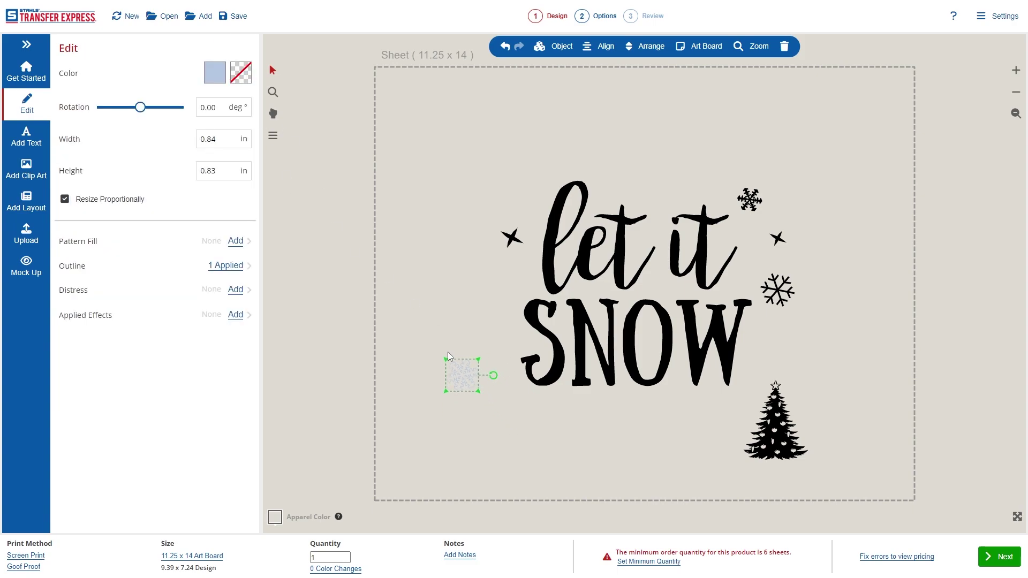
{"action": "left_click", "coordinate": [229, 267]}
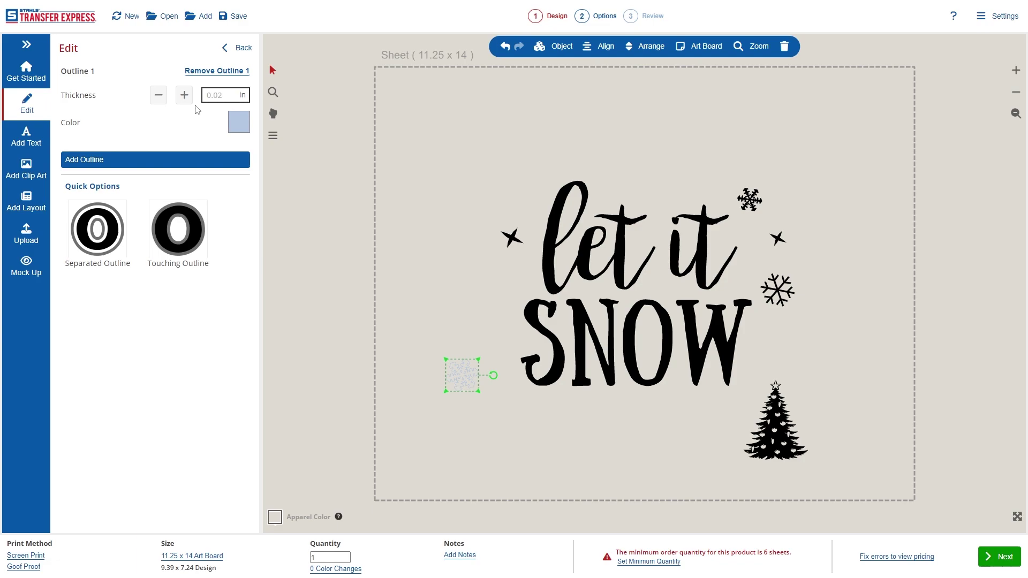
{"action": "left_click", "coordinate": [243, 127]}
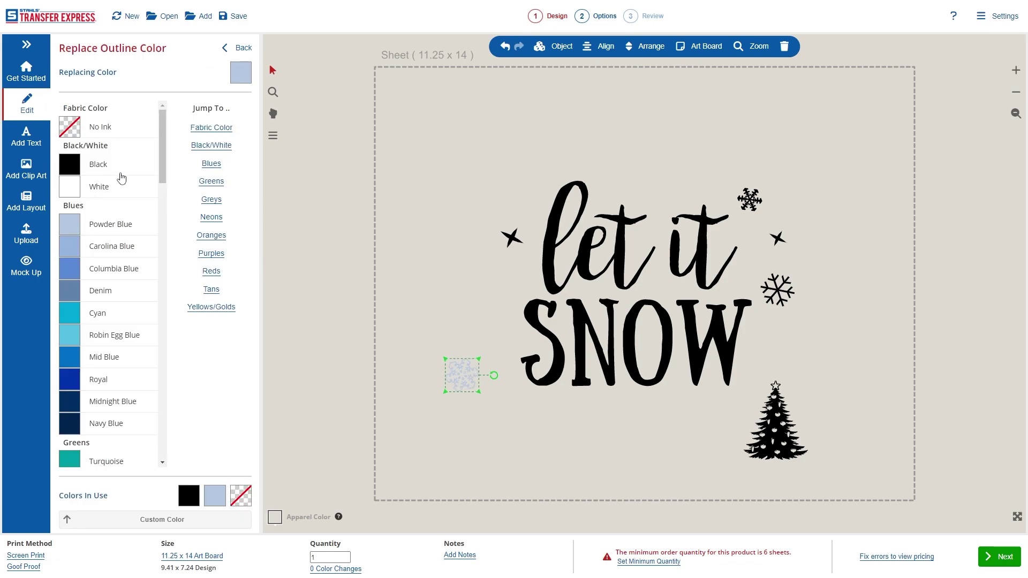
{"action": "left_click", "coordinate": [119, 167]}
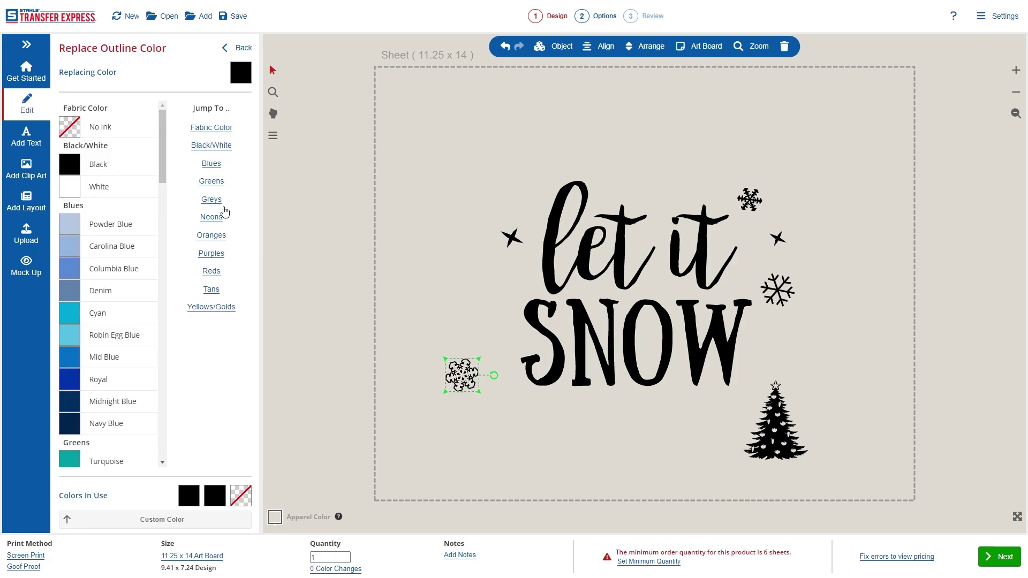
{"action": "left_click", "coordinate": [236, 48]}
Step: Move the outlined snowflake close to the "S" of "SNOW" and place the Christmas tree, made smaller, beside the "W"
{"action": "left_click_drag", "start_coordinate": [465, 378], "coordinate": [491, 364]}
{"action": "left_click", "coordinate": [584, 329]}
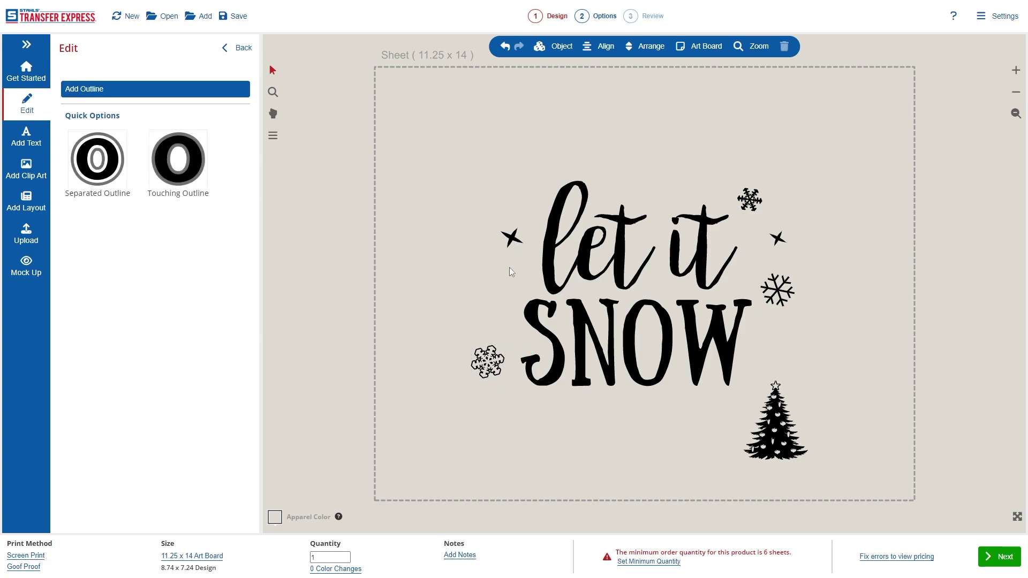
{"action": "left_click_drag", "start_coordinate": [786, 429], "coordinate": [789, 344]}
{"action": "left_click", "coordinate": [824, 365]}
Step: Duplicate the word "SNOW", change the copy's text to a period and shrink it to about 0.18 by 0.16 in
{"action": "left_click", "coordinate": [693, 340]}
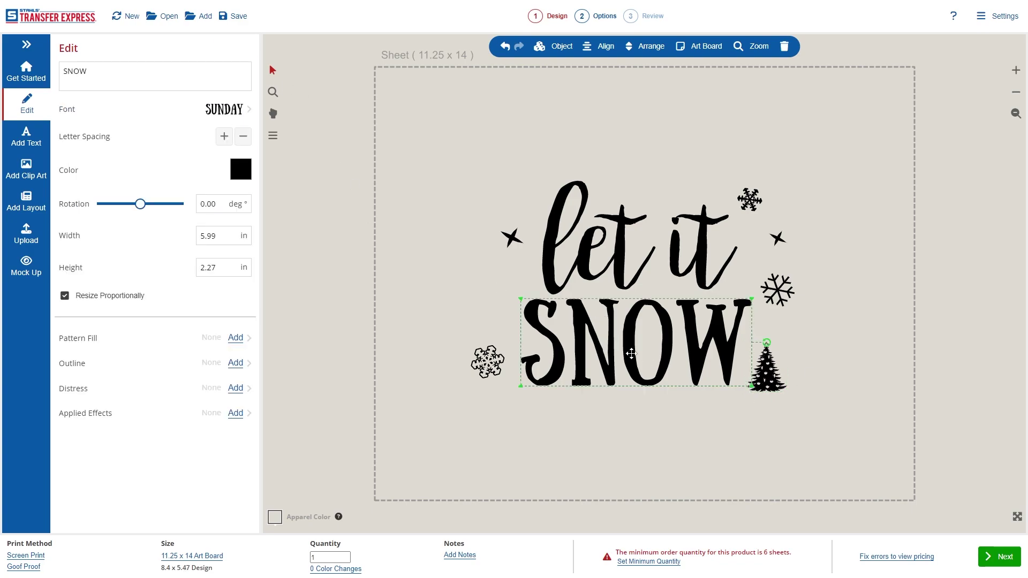
{"action": "left_click_drag", "start_coordinate": [645, 351], "coordinate": [459, 274]}
{"action": "double_click", "coordinate": [439, 266]}
{"action": "key", "text": "BackSpace"}
{"action": "left_click", "coordinate": [483, 331]}
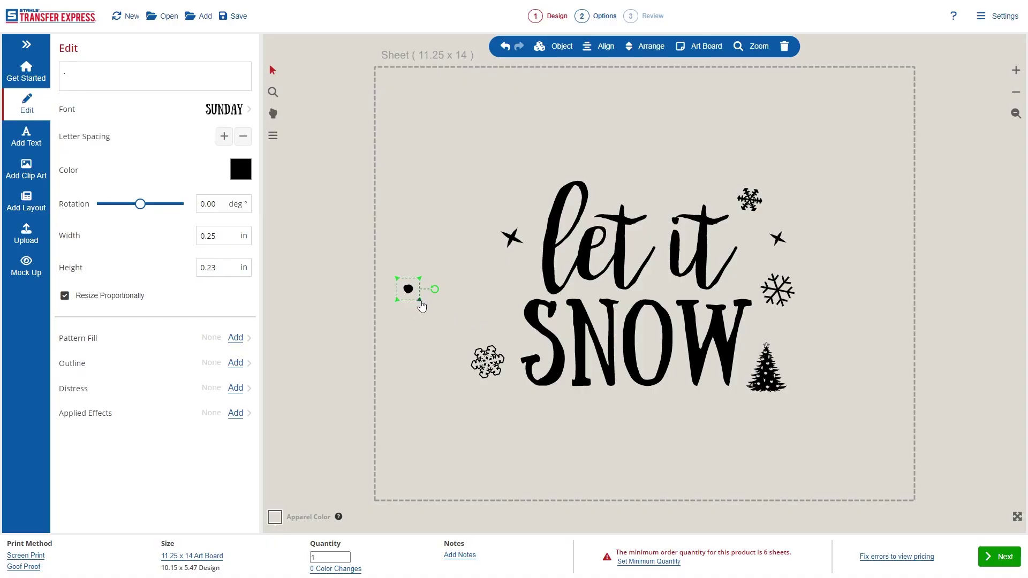
{"action": "mouse_move", "coordinate": [422, 306]}
{"action": "left_mouse_down"}
{"action": "mouse_move", "coordinate": [413, 291]}
{"action": "mouse_move", "coordinate": [423, 293]}
{"action": "left_mouse_up"}
Step: Duplicate the dot and place copies around the text, including above and beside the tree, near the outlined snowflake and above "let it"
{"action": "left_click_drag", "start_coordinate": [502, 294], "coordinate": [766, 325]}
{"action": "key", "text": "ctrl+c"}
{"action": "key", "text": "ctrl+v"}
{"action": "key", "text": "ctrl+c"}
{"action": "key", "text": "ctrl+v"}
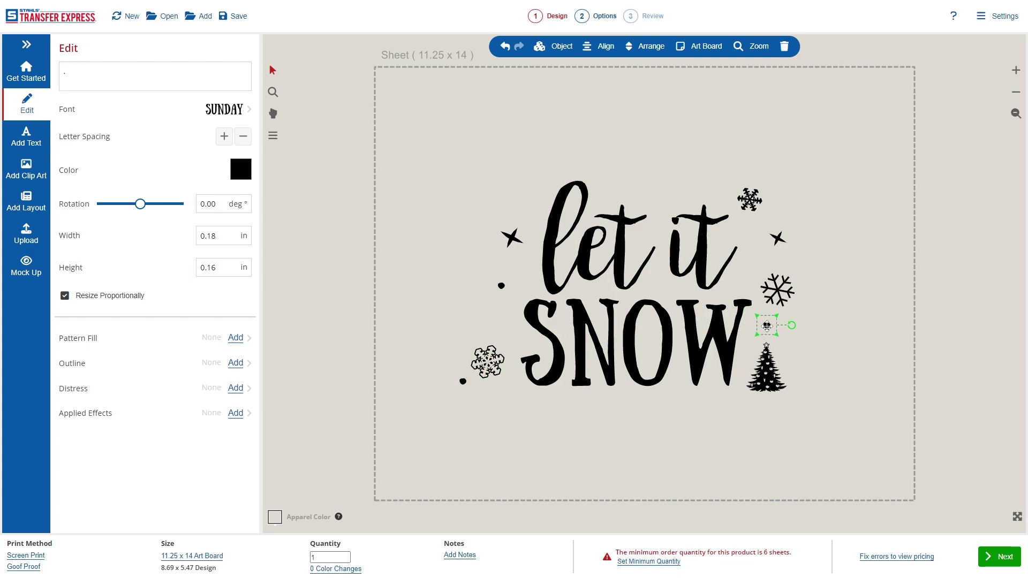
{"action": "key", "text": "ctrl+c"}
{"action": "key", "text": "ctrl+v"}
{"action": "left_click_drag", "start_coordinate": [787, 312], "coordinate": [642, 184]}
{"action": "key", "text": "ctrl+c"}
{"action": "key", "text": "ctrl+v"}
Step: Select the entire design and set its width to 8 in, keeping the proportions
{"action": "key", "text": "ctrl+a"}
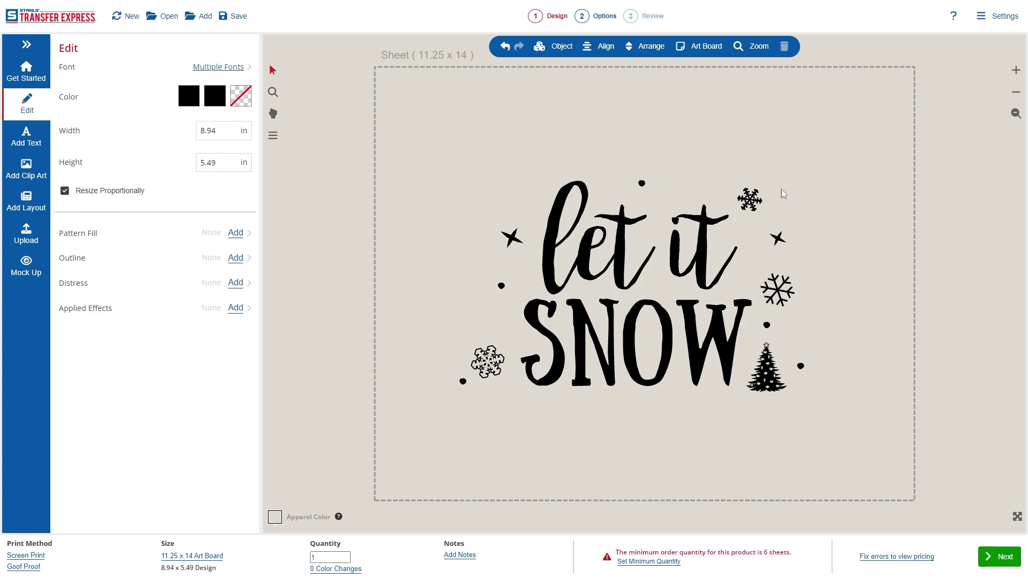
{"action": "left_click_drag", "start_coordinate": [866, 145], "coordinate": [435, 462]}
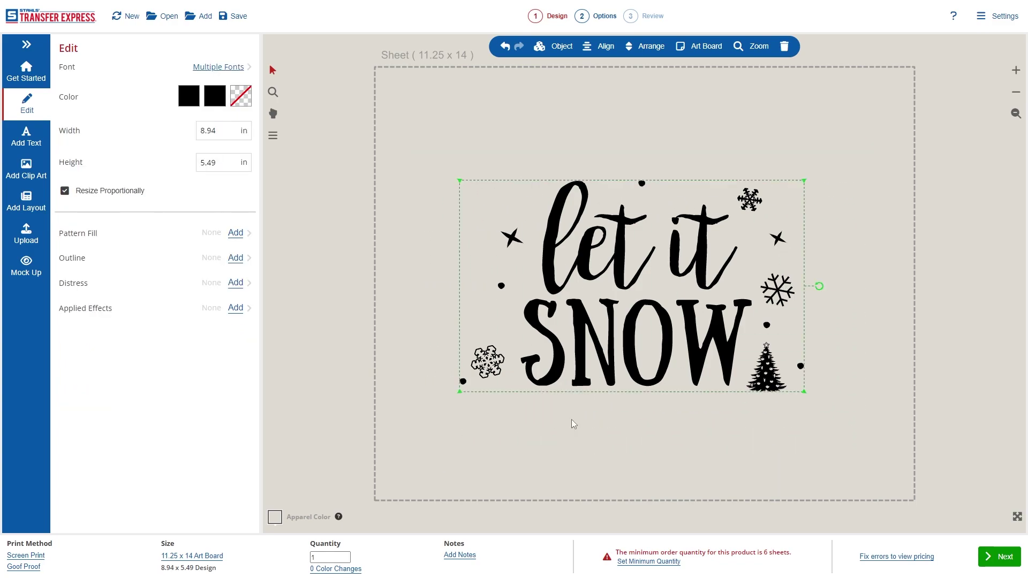
{"action": "double_click", "coordinate": [213, 131]}
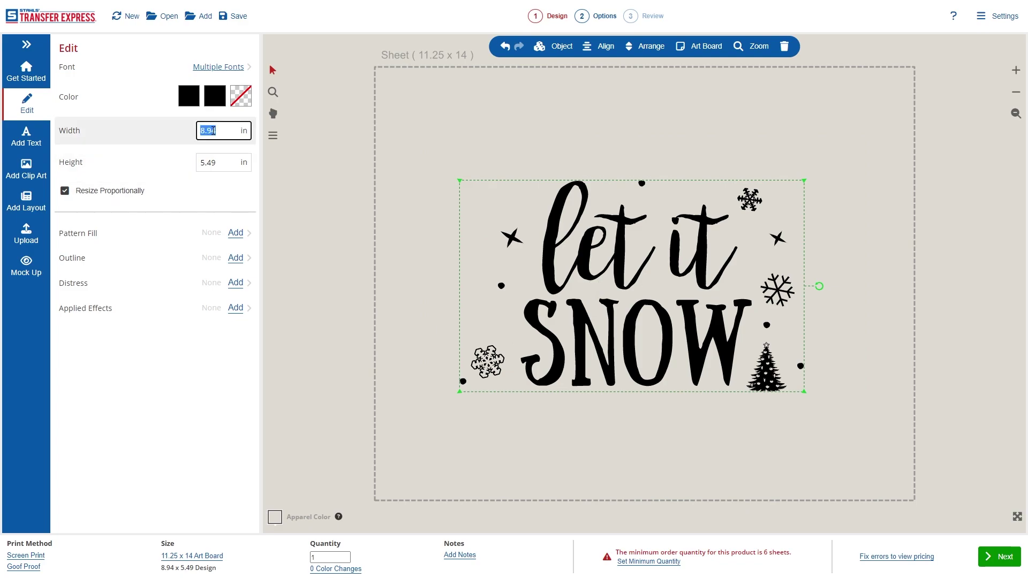
{"action": "type", "text": "8"}
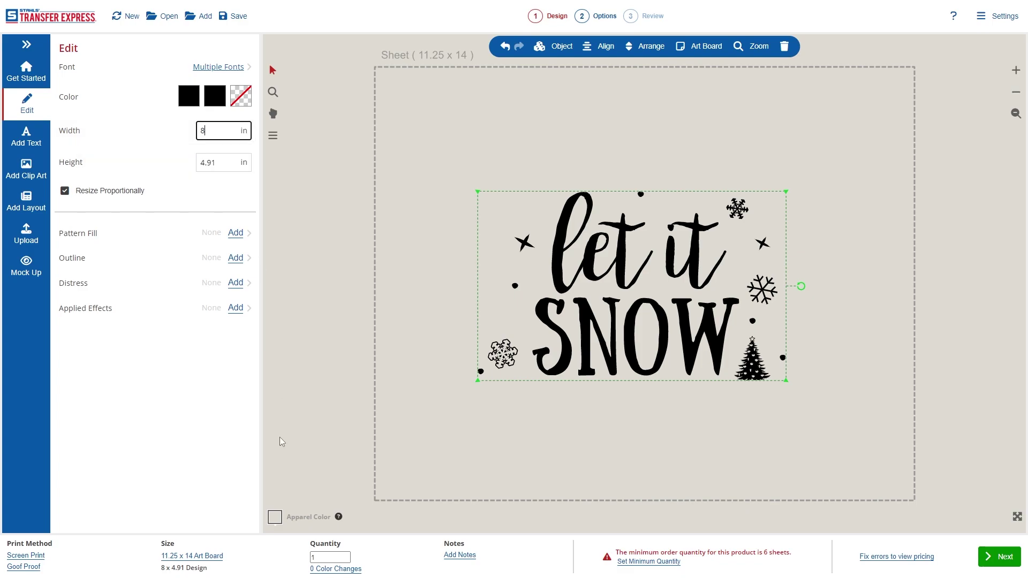
Step: Switch the screen print product type to Pearl Prints and replace both black inks in the design with Pearl Green
{"action": "left_click", "coordinate": [28, 557]}
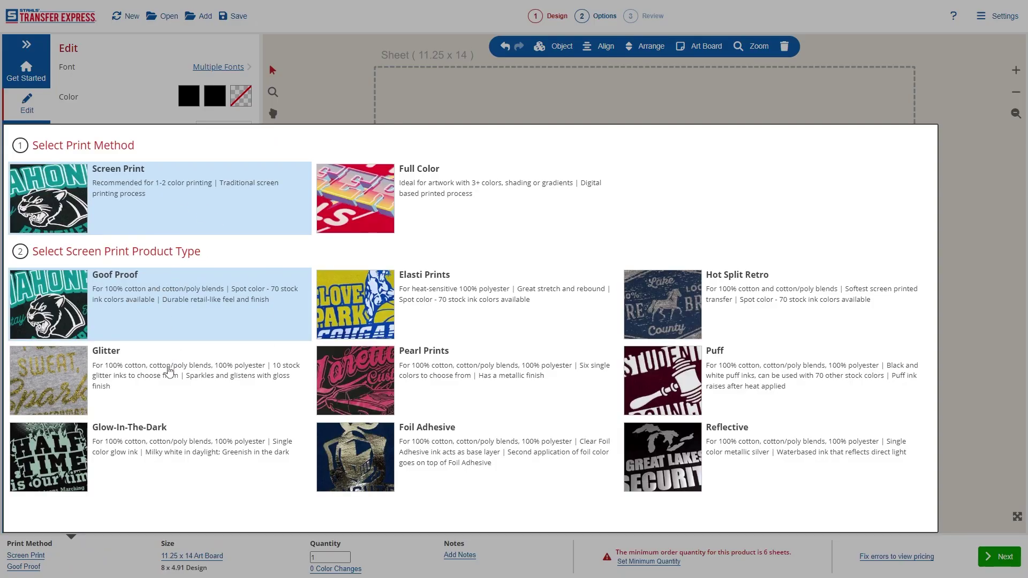
{"action": "left_click", "coordinate": [460, 376]}
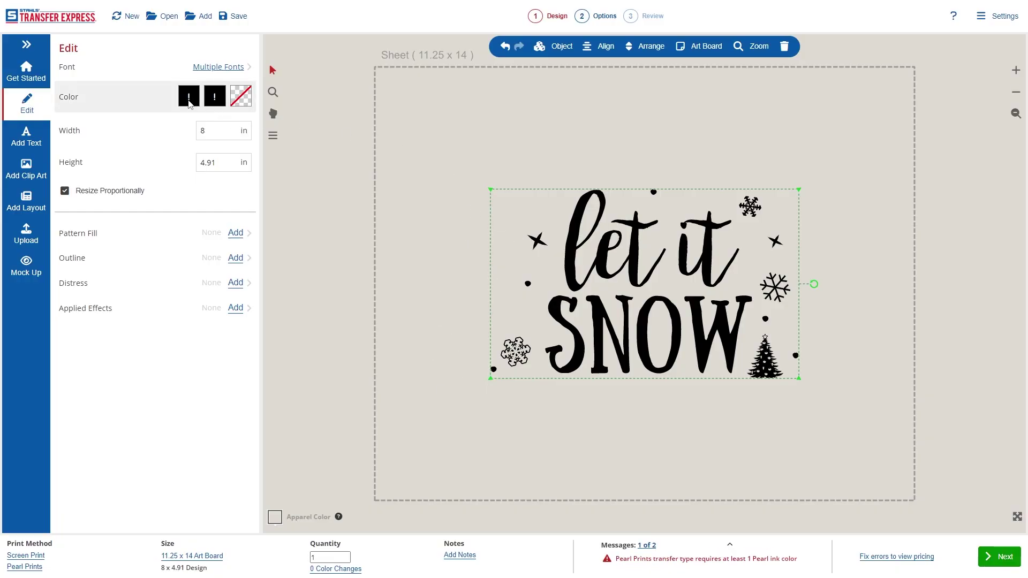
{"action": "left_click", "coordinate": [214, 97]}
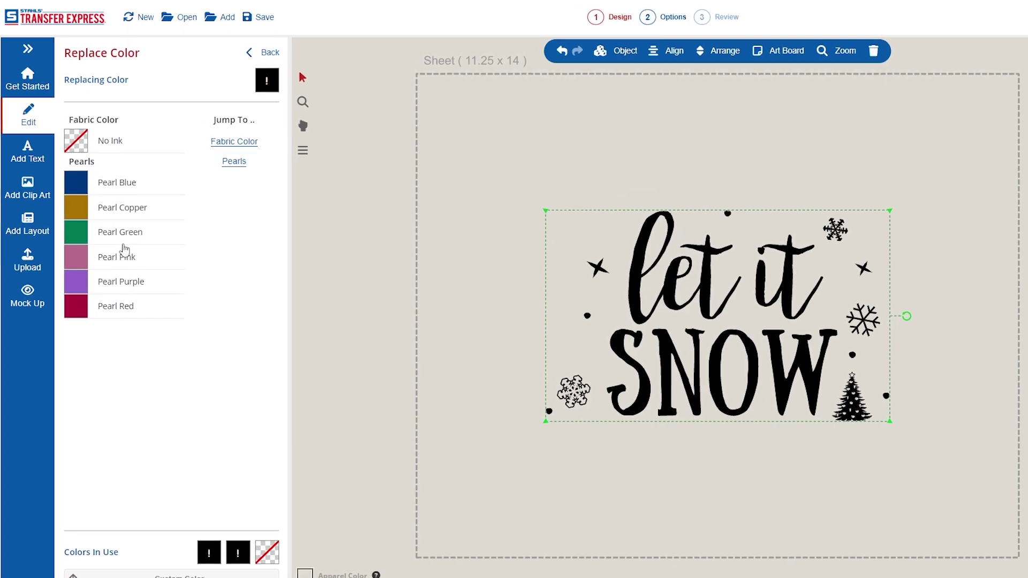
{"action": "left_click", "coordinate": [139, 242]}
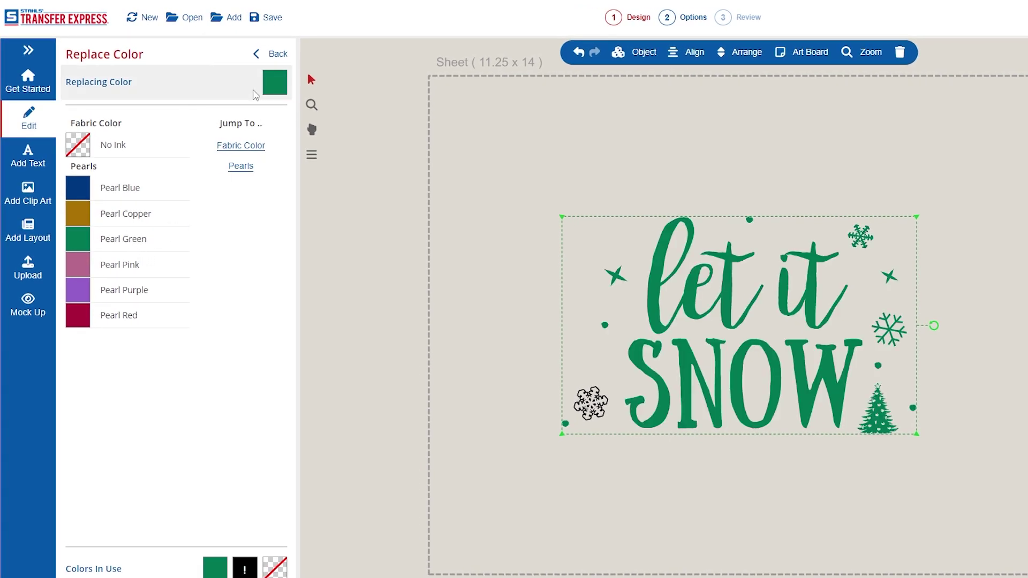
{"action": "left_click", "coordinate": [269, 60]}
{"action": "left_click", "coordinate": [243, 111]}
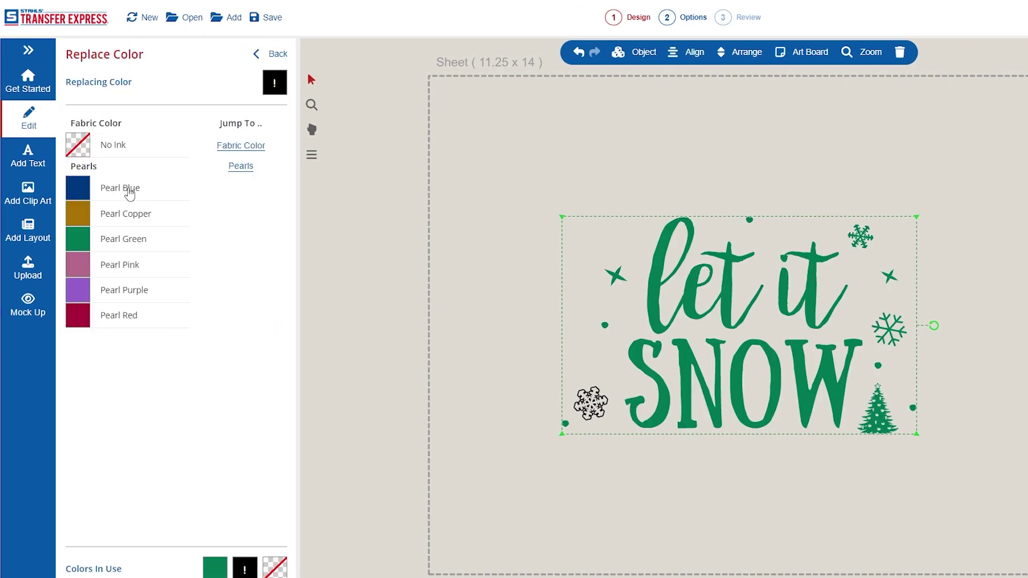
{"action": "left_click", "coordinate": [138, 241]}
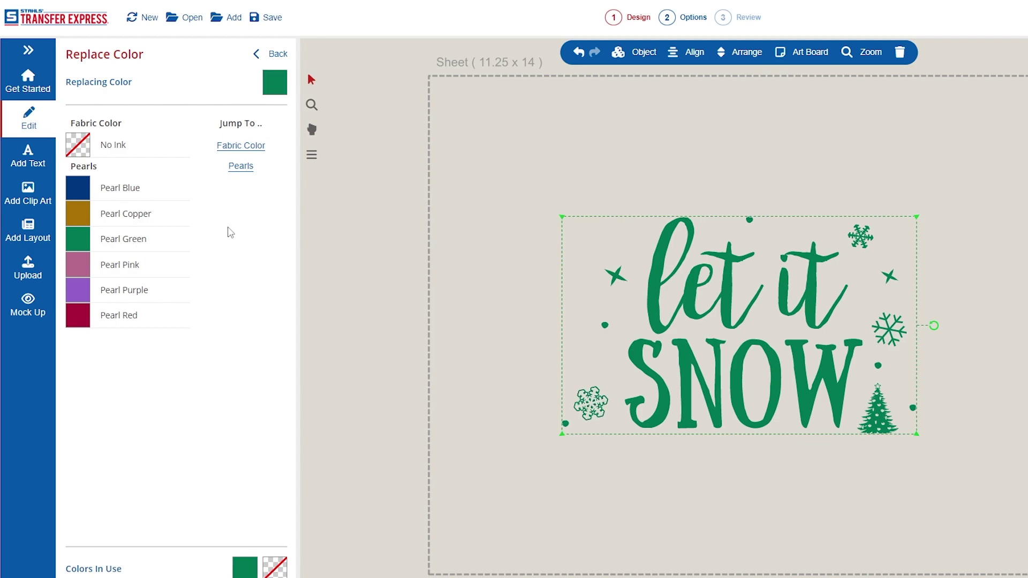
{"action": "left_click", "coordinate": [272, 54]}
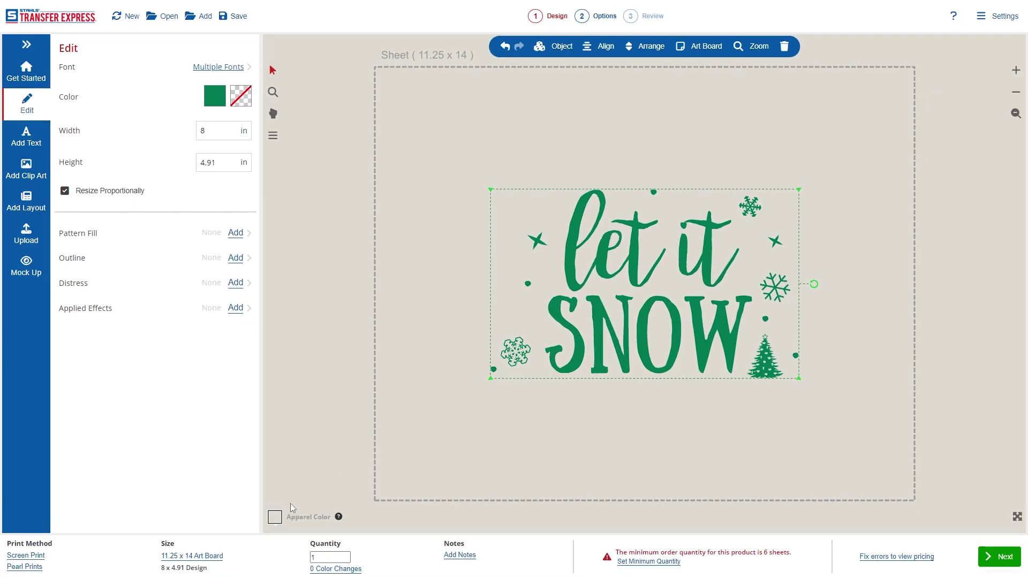
Step: Set the apparel color to Red and deselect the design
{"action": "left_click", "coordinate": [275, 517]}
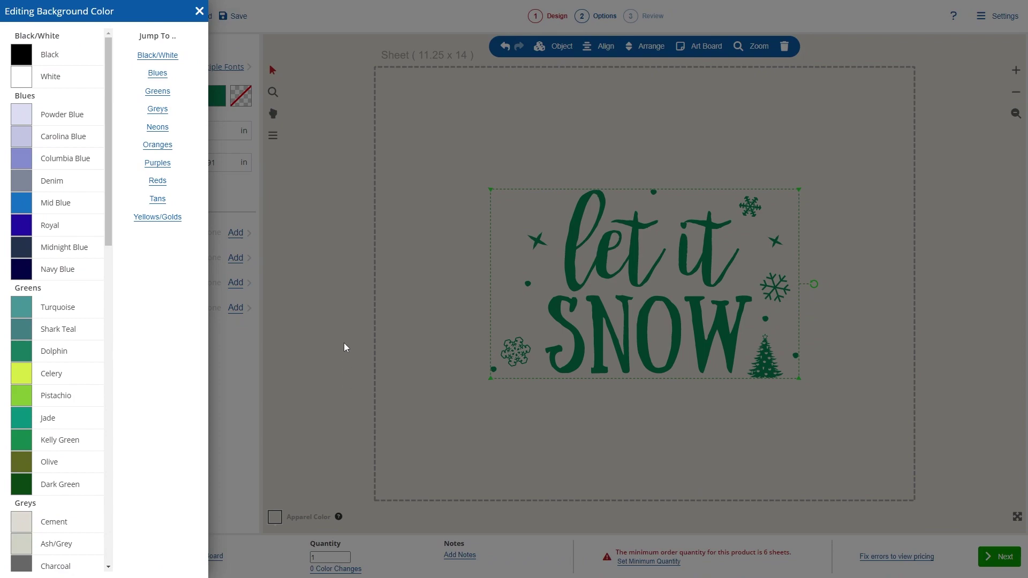
{"action": "scroll", "coordinate": [21, 332], "scroll_direction": "down", "scroll_amount": 9}
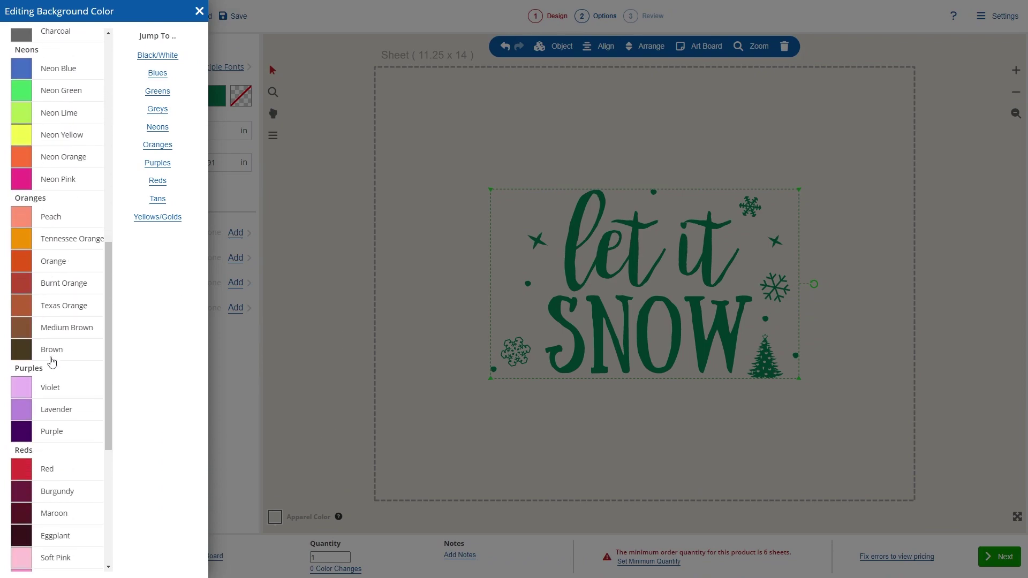
{"action": "scroll", "coordinate": [52, 363], "scroll_direction": "down", "scroll_amount": 2}
{"action": "left_click", "coordinate": [63, 367]}
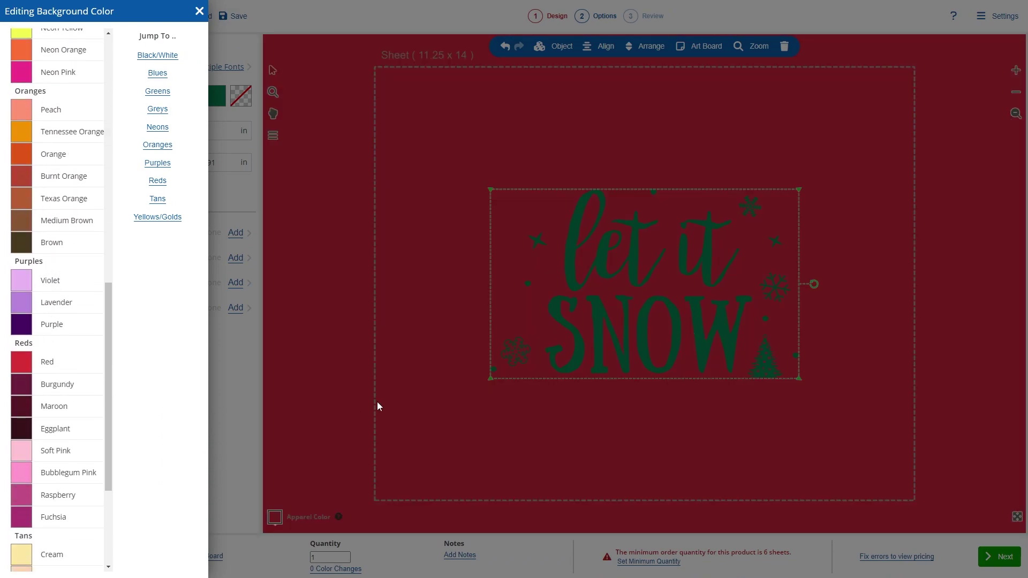
{"action": "left_click", "coordinate": [450, 152]}
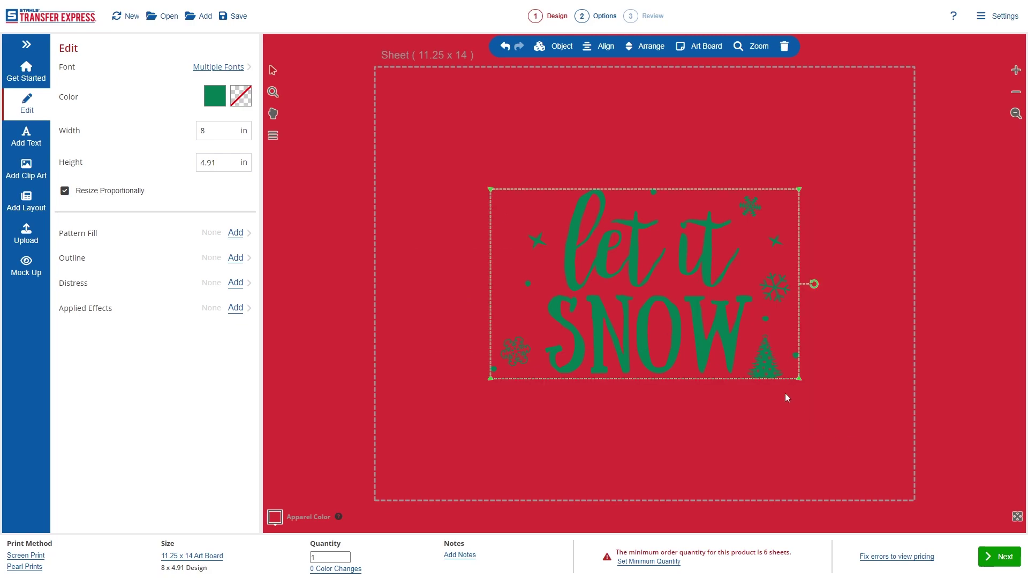
{"action": "left_click_drag", "start_coordinate": [726, 345], "coordinate": [717, 450]}
{"action": "left_click", "coordinate": [445, 421]}
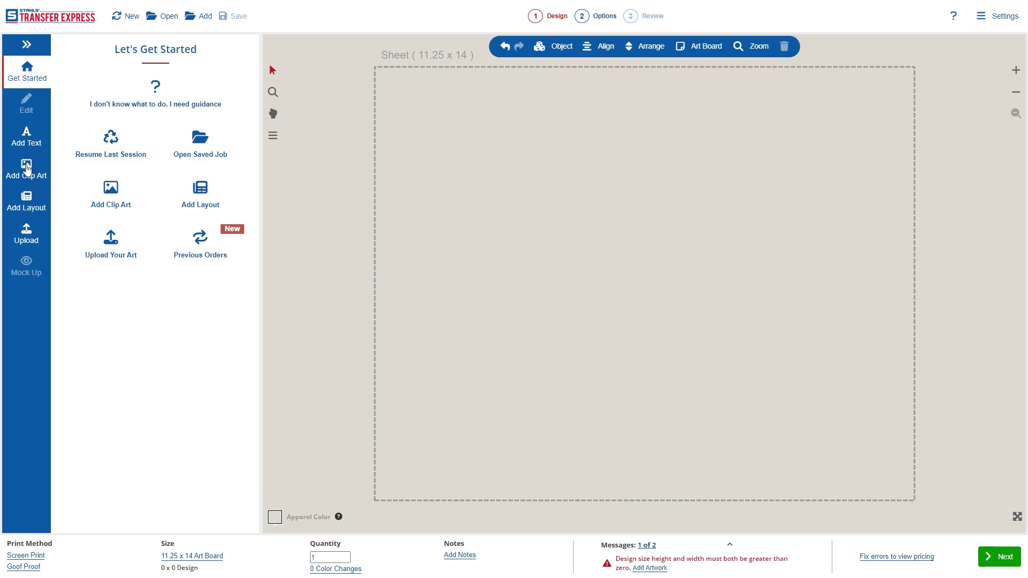
Step: Add the "Merry and Bright" clip art W5A-17 and set its width to 9 in, keeping the proportions
{"action": "left_click", "coordinate": [26, 168]}
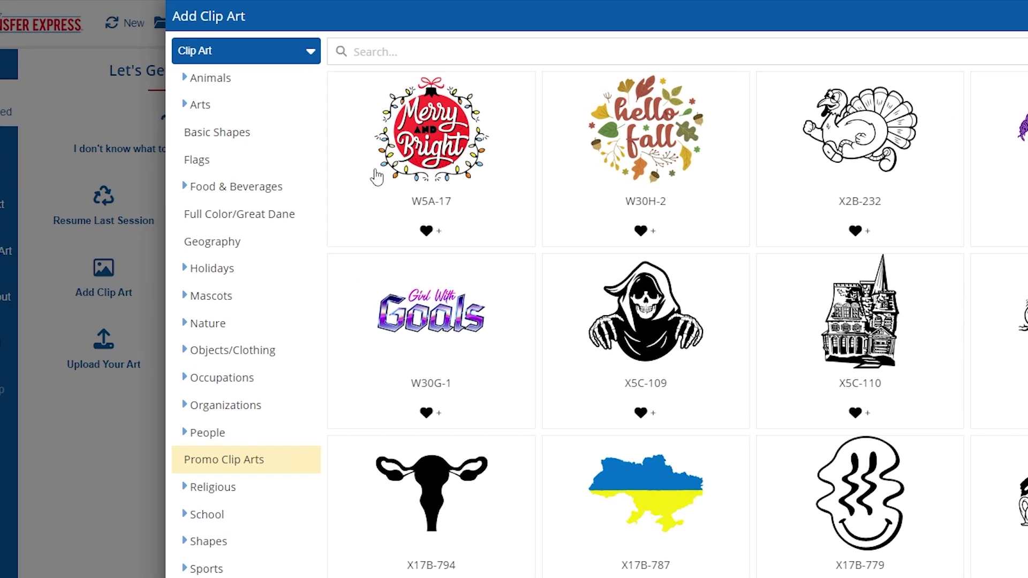
{"action": "left_click", "coordinate": [377, 177]}
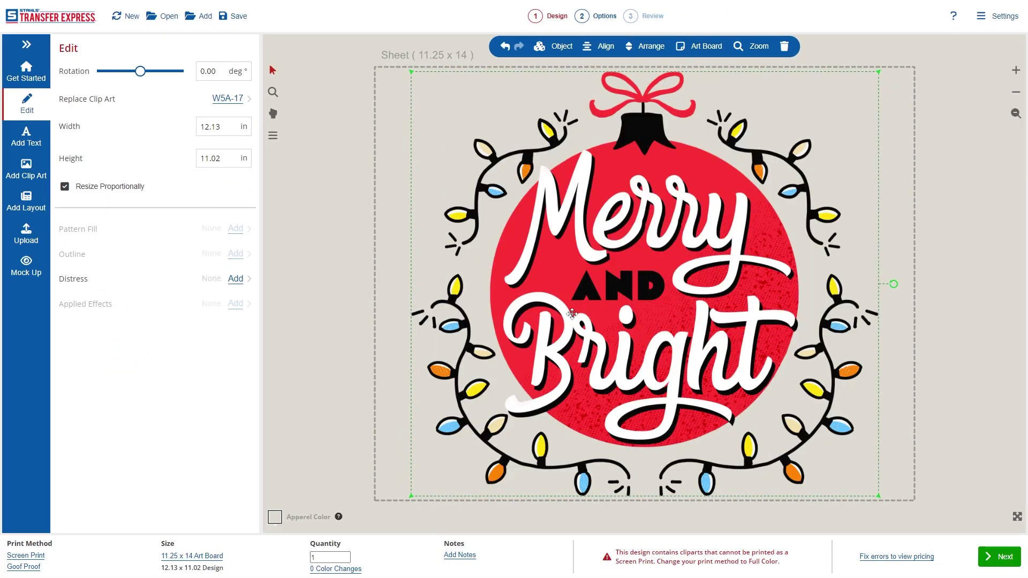
{"action": "left_click", "coordinate": [210, 125]}
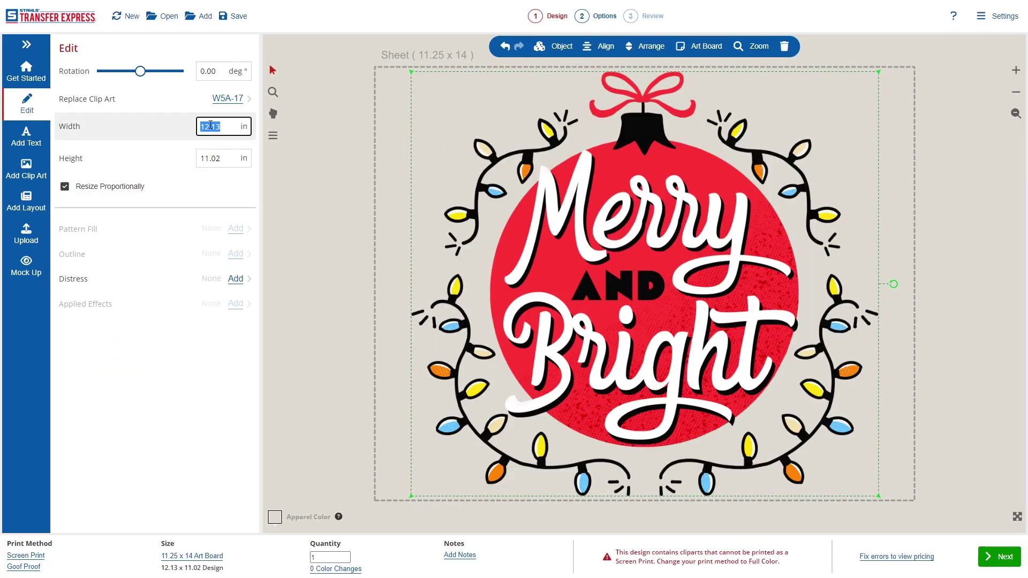
{"action": "type", "text": "9"}
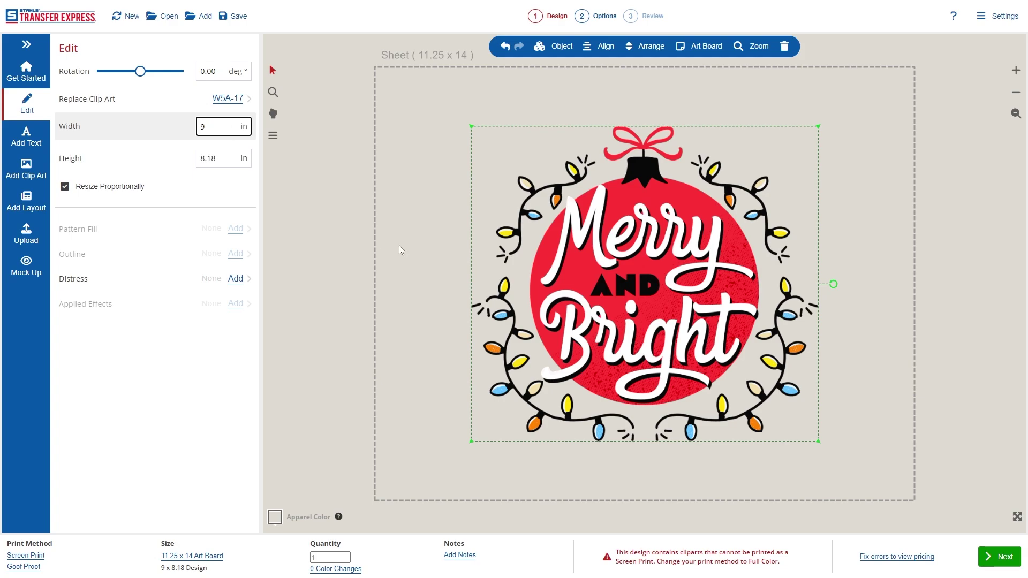
{"action": "left_click", "coordinate": [418, 259]}
Step: Change the print method to Full Color with the UltraColor Pro product type
{"action": "left_click", "coordinate": [40, 557]}
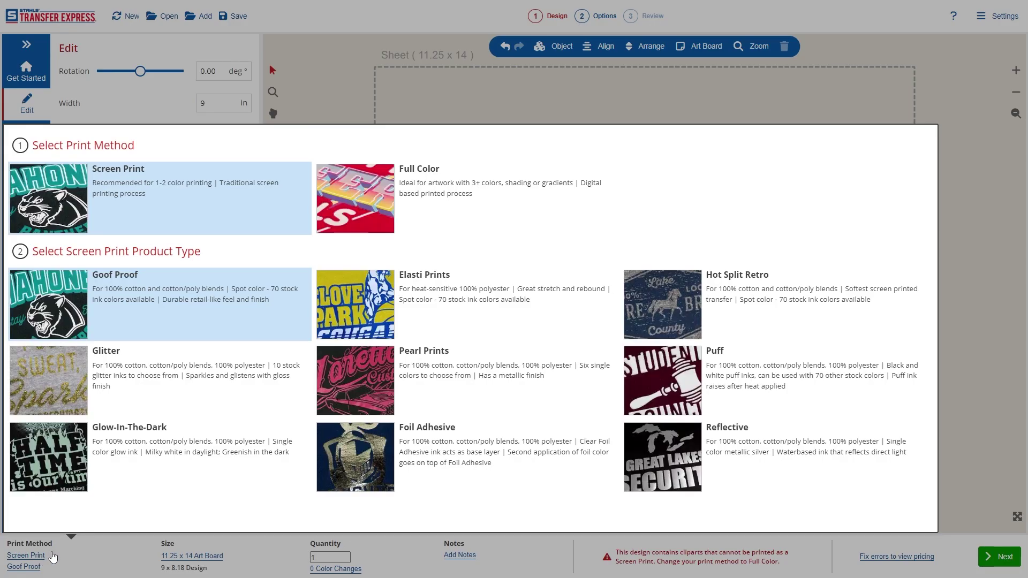
{"action": "left_click", "coordinate": [442, 188]}
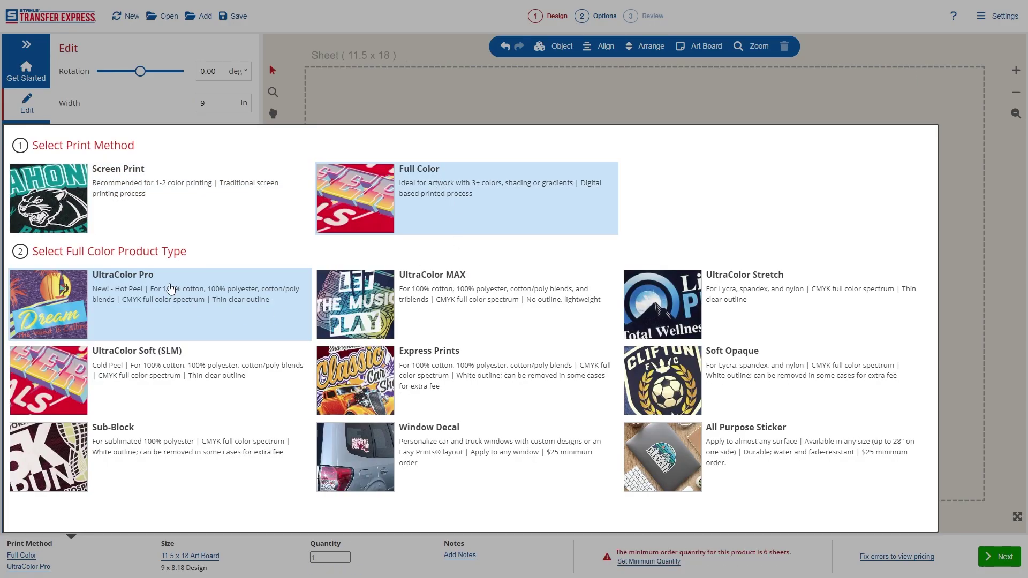
{"action": "left_click", "coordinate": [170, 286]}
Step: Move the ornament to one side of the sheet, duplicate it and fit both copies side by side in a slight stagger
{"action": "left_click_drag", "start_coordinate": [418, 102], "coordinate": [895, 482]}
{"action": "left_click_drag", "start_coordinate": [656, 347], "coordinate": [505, 337]}
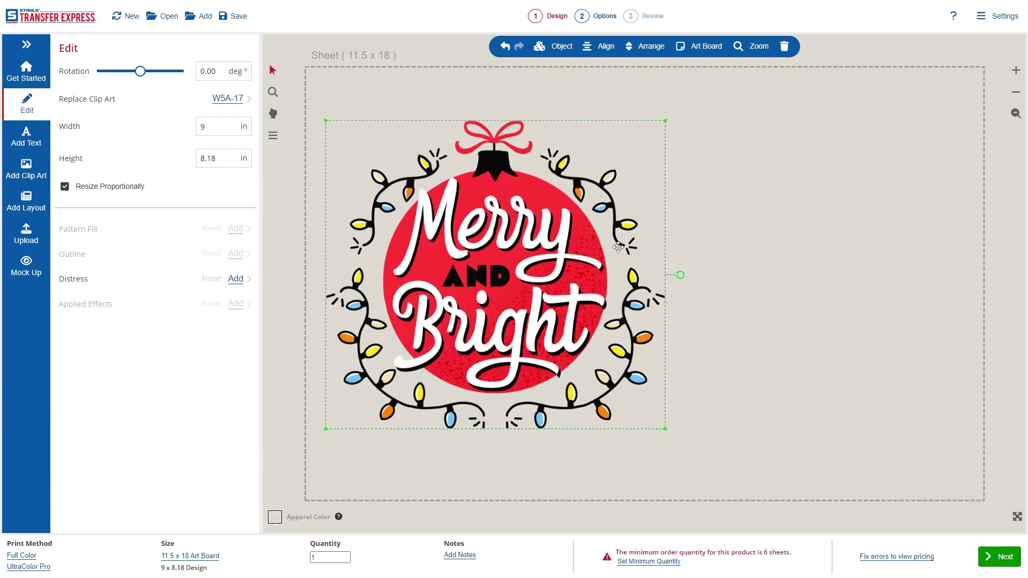
{"action": "key", "text": "ctrl+c"}
{"action": "key", "text": "ctrl+v"}
{"action": "left_click_drag", "start_coordinate": [615, 249], "coordinate": [832, 304]}
{"action": "left_click_drag", "start_coordinate": [576, 262], "coordinate": [562, 263]}
{"action": "left_click_drag", "start_coordinate": [748, 277], "coordinate": [737, 297]}
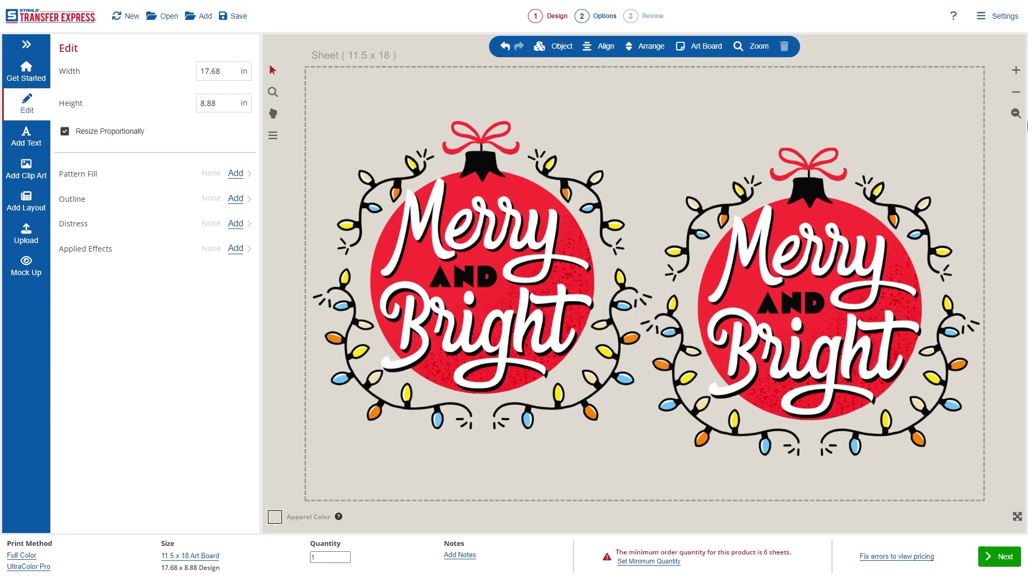
Step: Shift both ornaments together toward the sheet's lower edge and back up
{"action": "left_click_drag", "start_coordinate": [1004, 97], "coordinate": [284, 516]}
{"action": "left_click_drag", "start_coordinate": [459, 316], "coordinate": [458, 356]}
{"action": "left_click", "coordinate": [410, 95]}
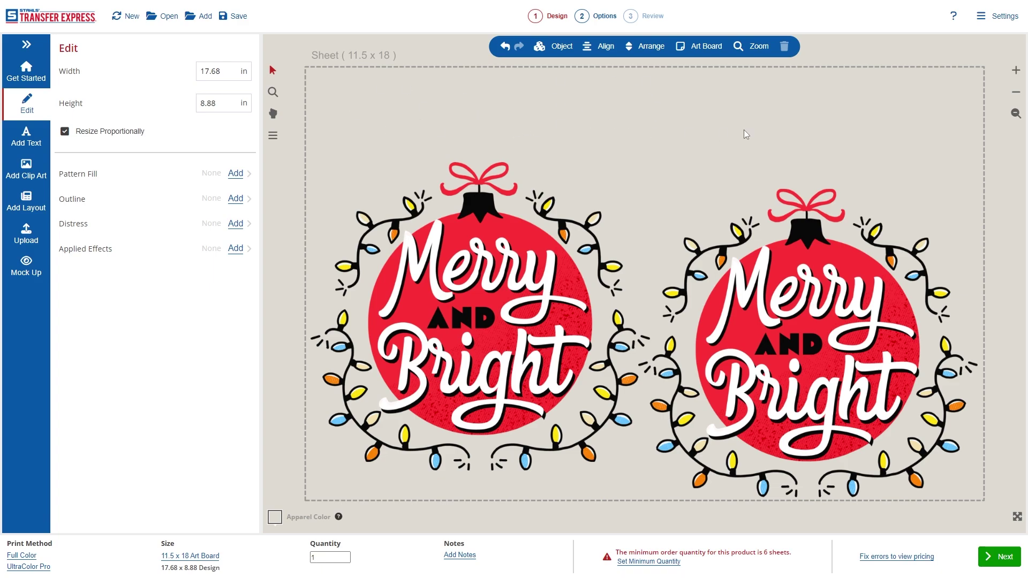
{"action": "left_click_drag", "start_coordinate": [999, 157], "coordinate": [271, 522]}
{"action": "left_click_drag", "start_coordinate": [478, 403], "coordinate": [486, 362]}
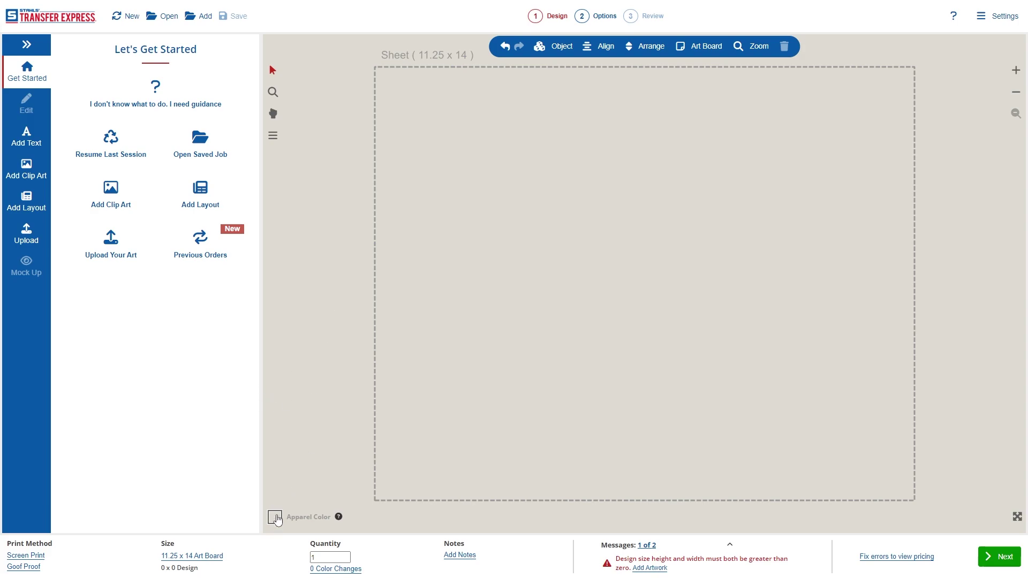
Step: Set the apparel color of the new blank design to red
{"action": "left_click", "coordinate": [275, 518]}
{"action": "scroll", "coordinate": [89, 373], "scroll_direction": "down", "scroll_amount": 3}
{"action": "scroll", "coordinate": [90, 374], "scroll_direction": "down", "scroll_amount": 8}
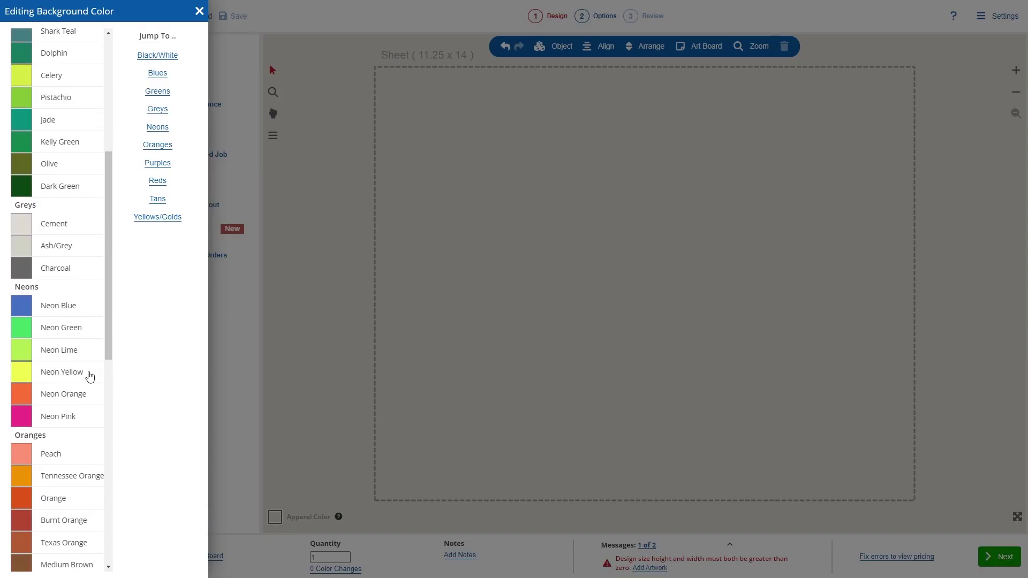
{"action": "left_click", "coordinate": [62, 420]}
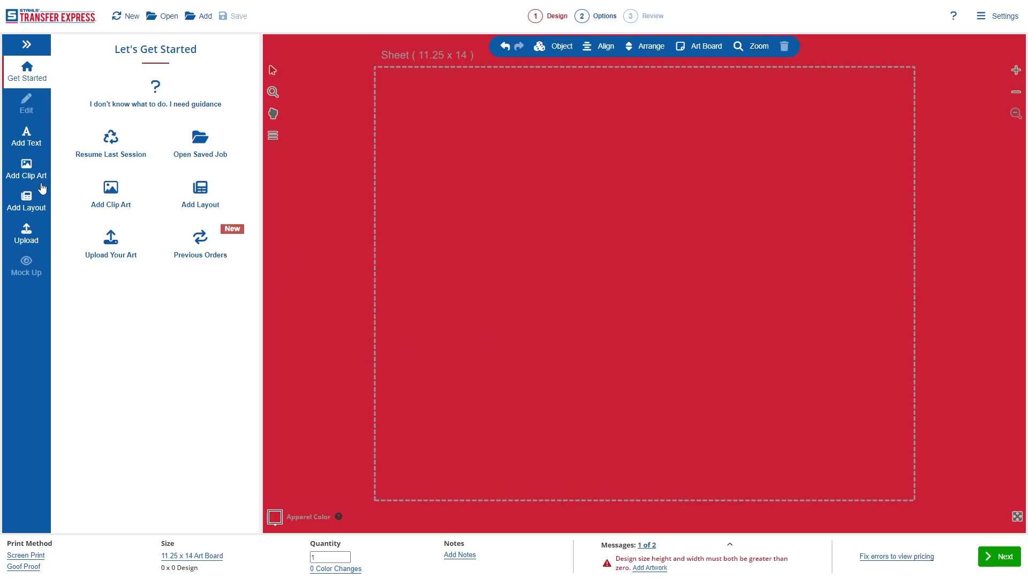
Step: Search the clip art for "santa" and add the Santa hat X5A-90
{"action": "left_click", "coordinate": [29, 171]}
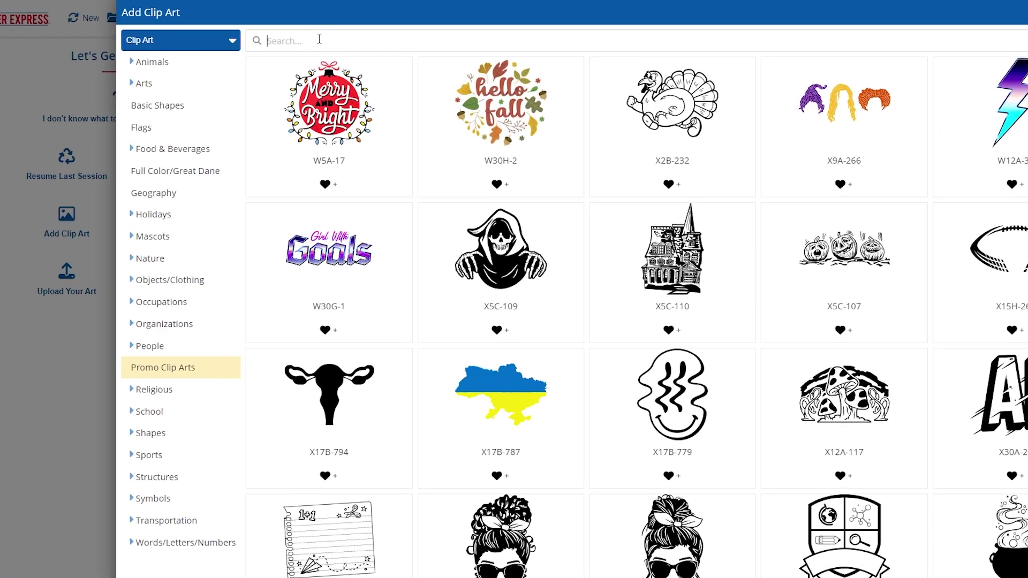
{"action": "type", "text": "santa"}
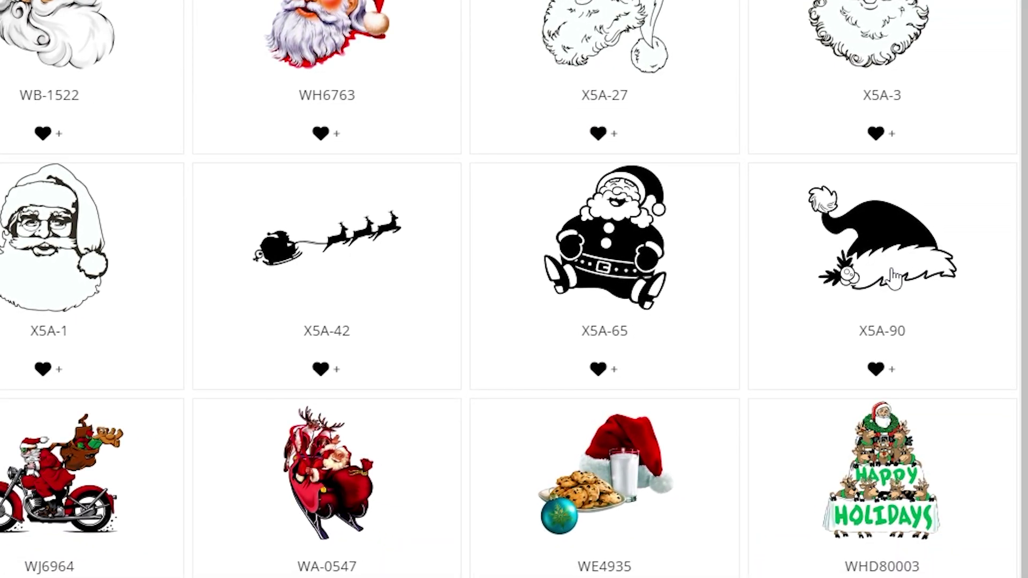
{"action": "left_click", "coordinate": [1027, 352]}
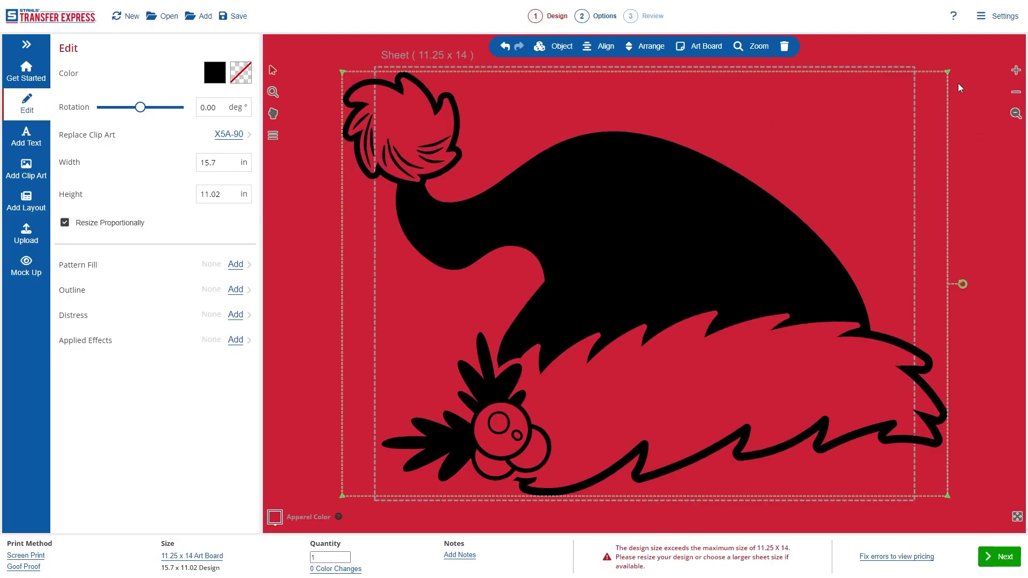
{"action": "left_click", "coordinate": [966, 88]}
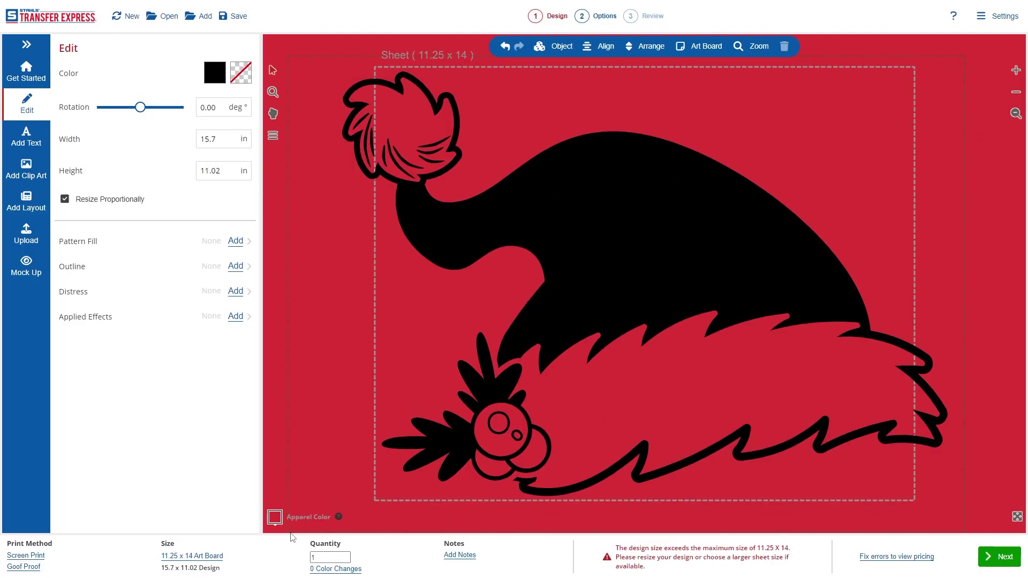
Step: Scale the Santa hat down to about 8.35 in wide and place it in the upper part of the sheet
{"action": "left_click", "coordinate": [902, 139]}
{"action": "left_click_drag", "start_coordinate": [947, 71], "coordinate": [779, 189]}
{"action": "left_click_drag", "start_coordinate": [669, 308], "coordinate": [728, 220]}
{"action": "left_click_drag", "start_coordinate": [879, 92], "coordinate": [777, 180]}
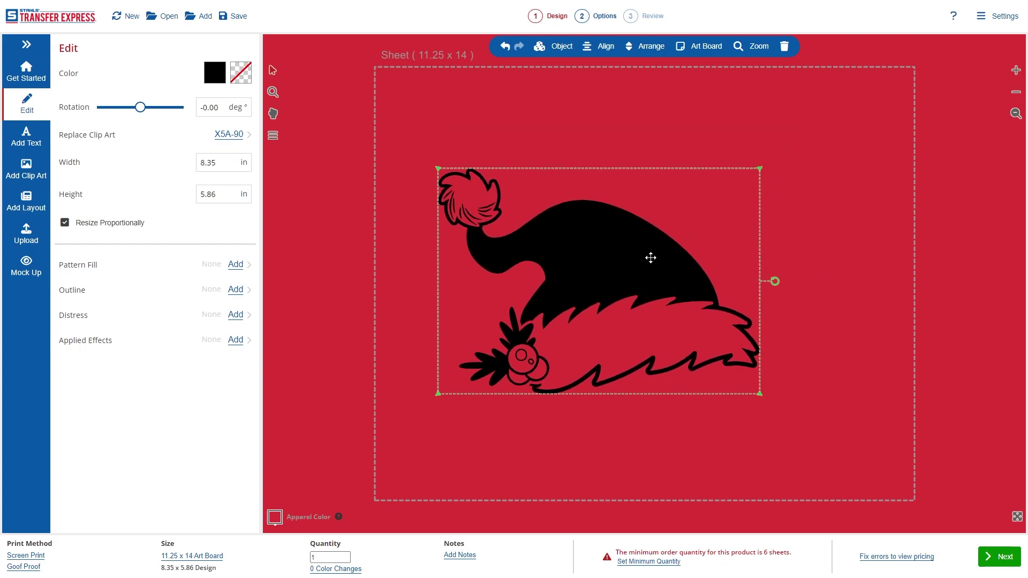
{"action": "left_click_drag", "start_coordinate": [649, 257], "coordinate": [675, 177]}
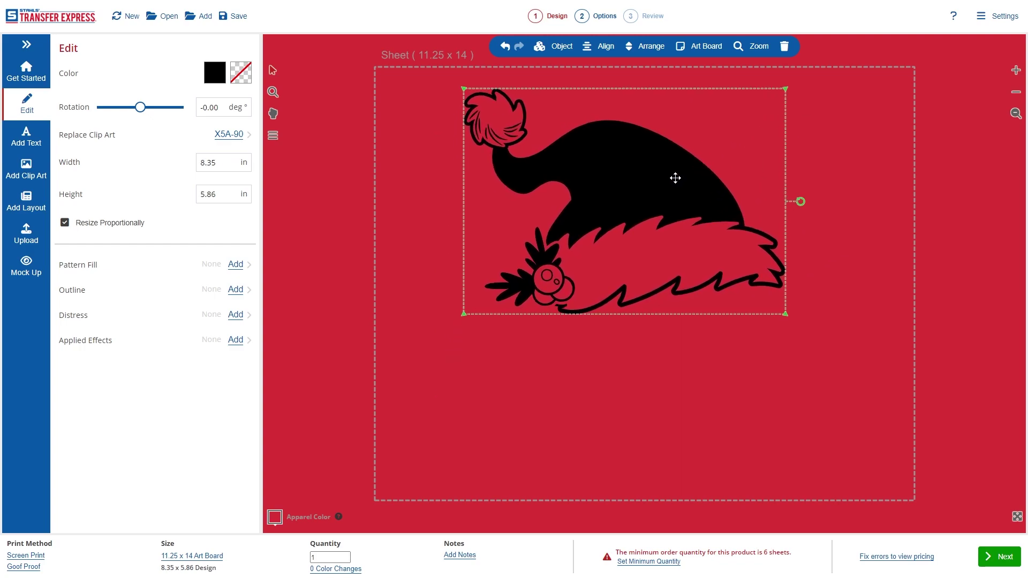
Step: Mirror the Santa hat so that its pom-pom points the other way
{"action": "left_click", "coordinate": [559, 47]}
{"action": "left_click", "coordinate": [542, 139]}
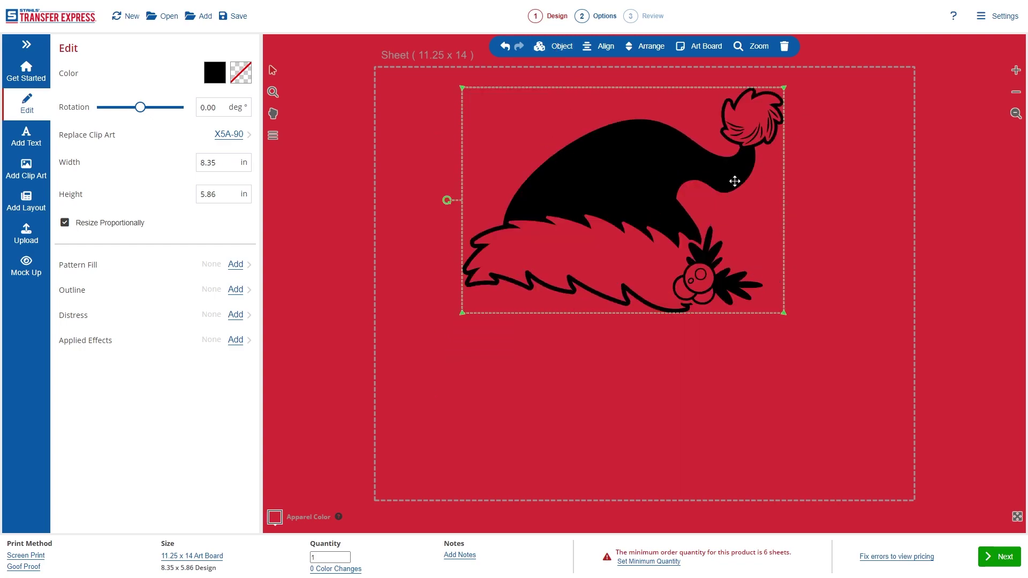
{"action": "left_click", "coordinate": [854, 256]}
Step: Ungroup the Santa hat, separate the holly sprig from it and delete the sprig
{"action": "left_click", "coordinate": [706, 284]}
{"action": "left_click", "coordinate": [560, 46]}
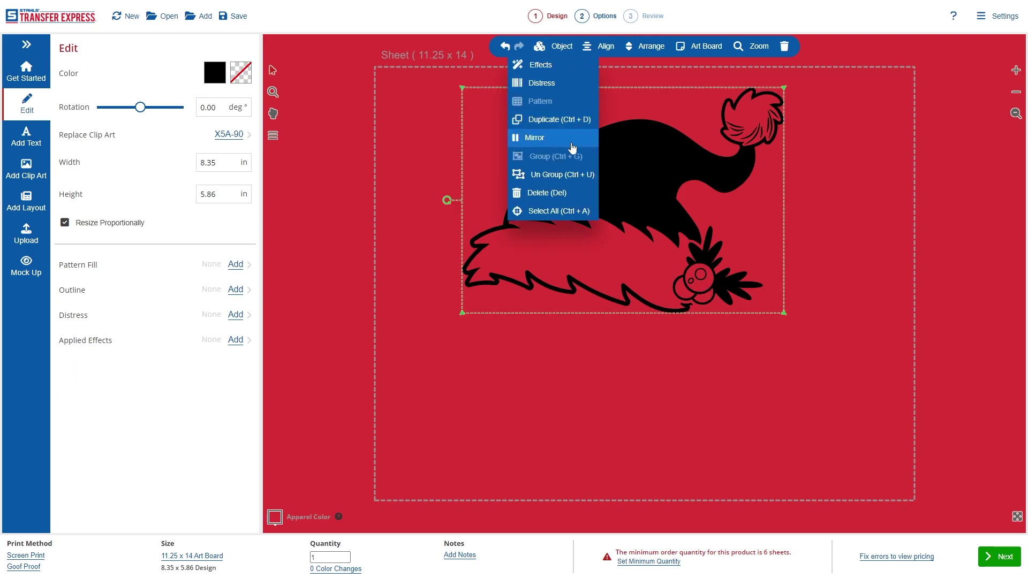
{"action": "left_click", "coordinate": [579, 175]}
{"action": "left_click", "coordinate": [789, 272]}
{"action": "left_click", "coordinate": [706, 286]}
{"action": "left_click_drag", "start_coordinate": [706, 286], "coordinate": [826, 289]}
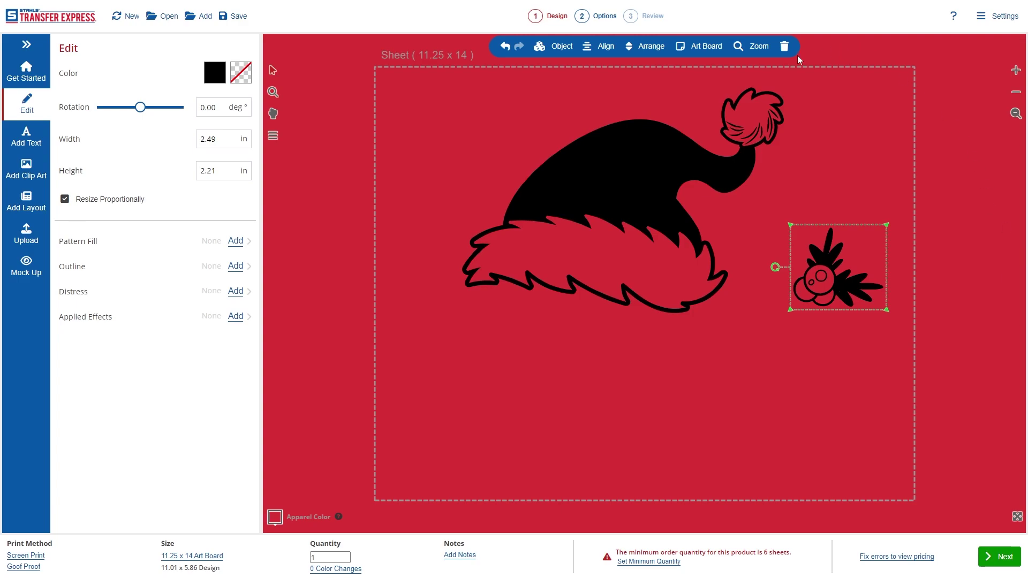
{"action": "left_click", "coordinate": [784, 47]}
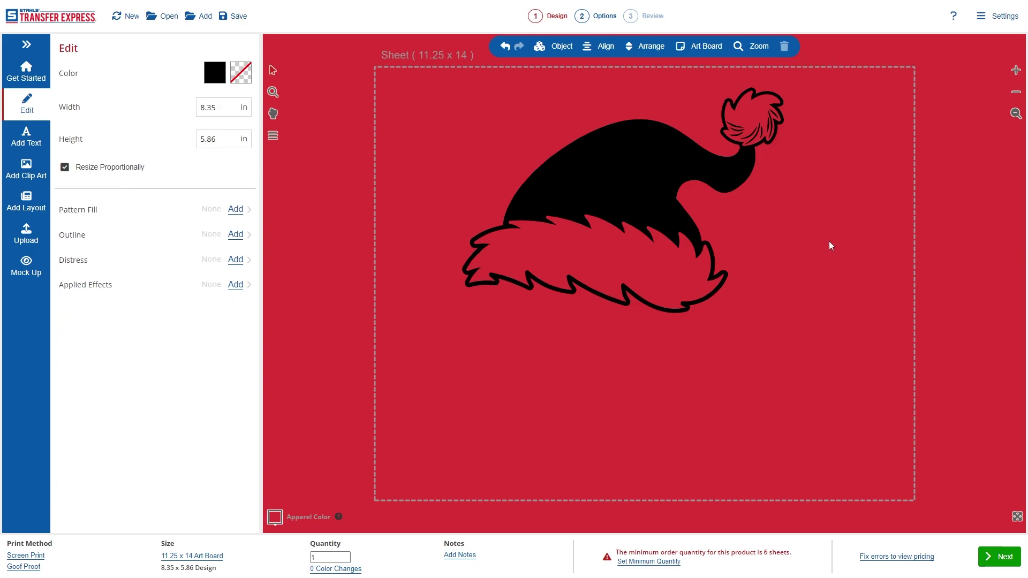
Step: Replace the hat's black ink with White
{"action": "left_click", "coordinate": [501, 296]}
{"action": "left_click", "coordinate": [224, 79]}
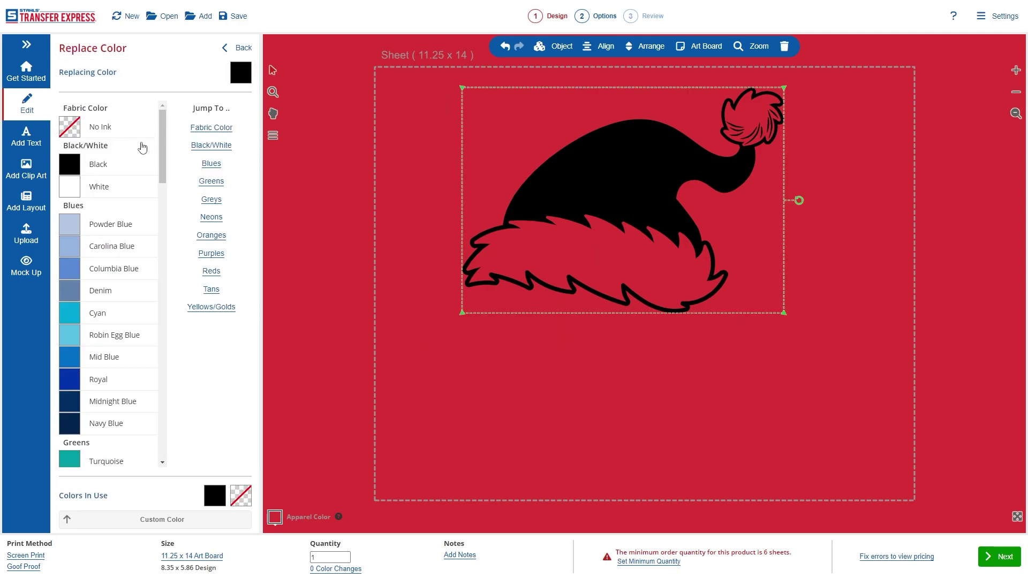
{"action": "left_click", "coordinate": [114, 191]}
{"action": "left_click", "coordinate": [591, 260]}
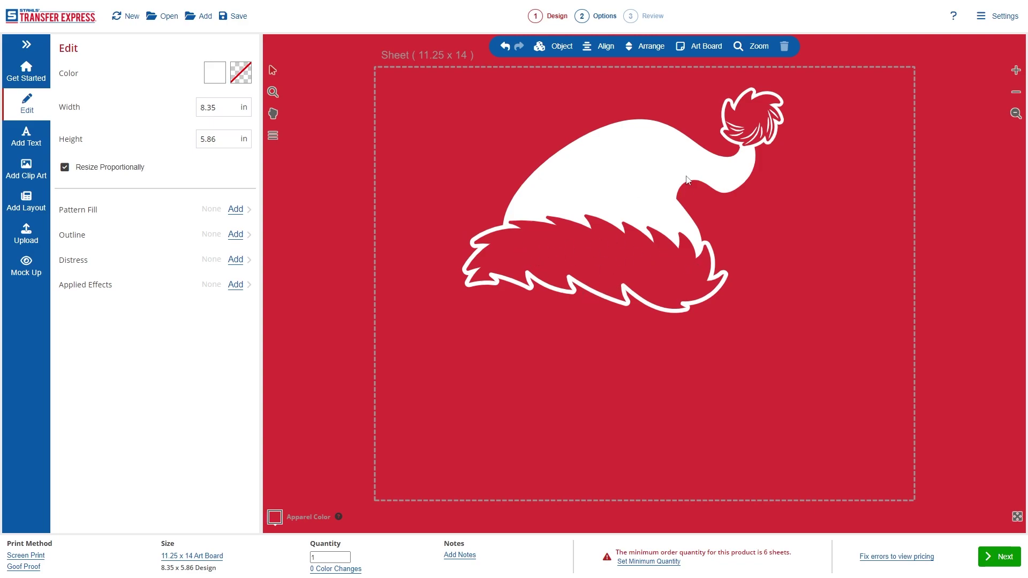
Step: Add a grey outline 0.18 in thick around the white hat
{"action": "left_click", "coordinate": [612, 182]}
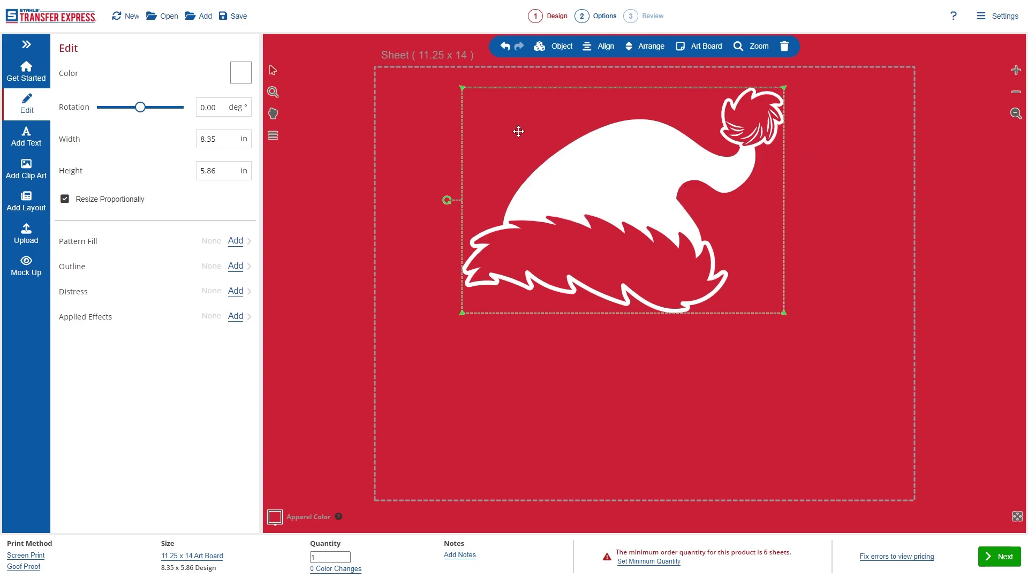
{"action": "left_click", "coordinate": [236, 266]}
{"action": "left_click", "coordinate": [206, 201]}
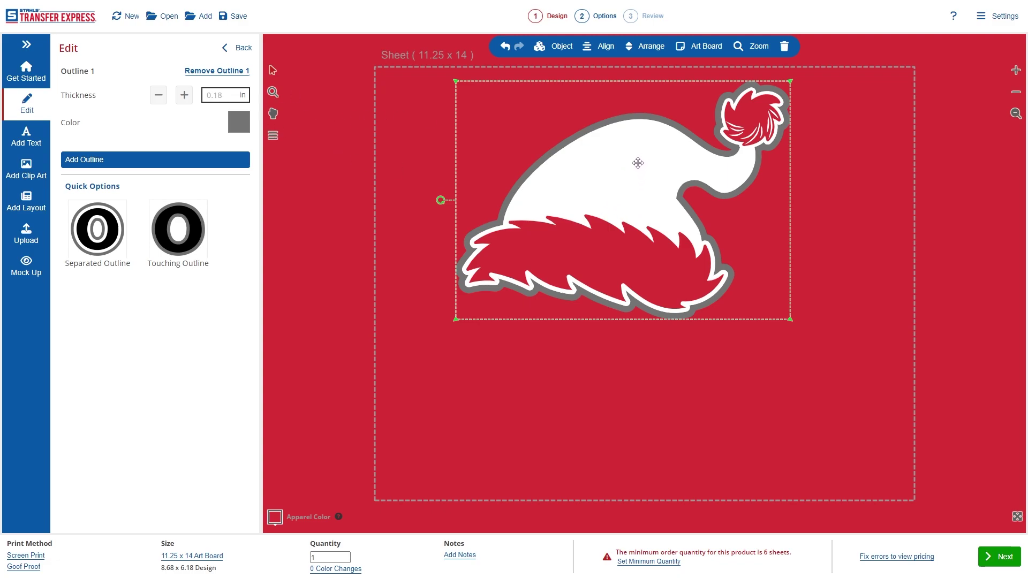
{"action": "left_click", "coordinate": [236, 47]}
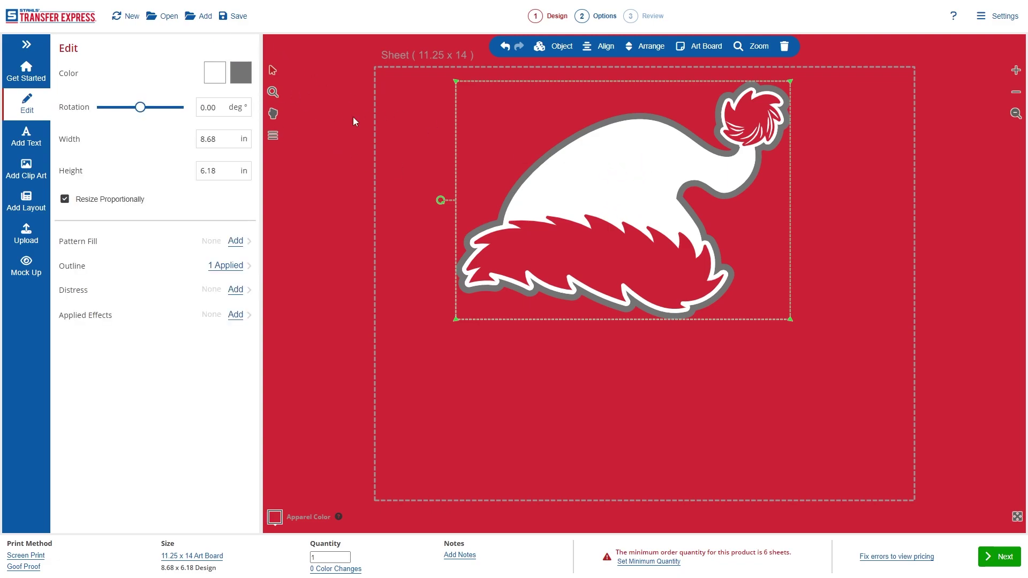
Step: Try to ungroup the outlined hat
{"action": "left_click", "coordinate": [632, 197]}
{"action": "left_click", "coordinate": [563, 46]}
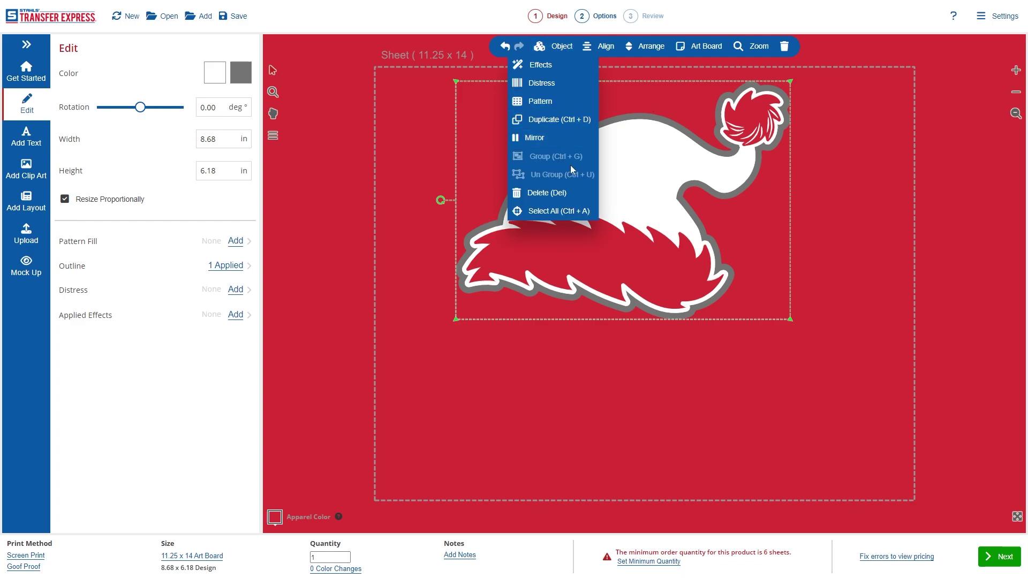
{"action": "left_click", "coordinate": [594, 177]}
Step: Replace the white ink inside the outlined hat with No Ink
{"action": "left_click", "coordinate": [638, 161]}
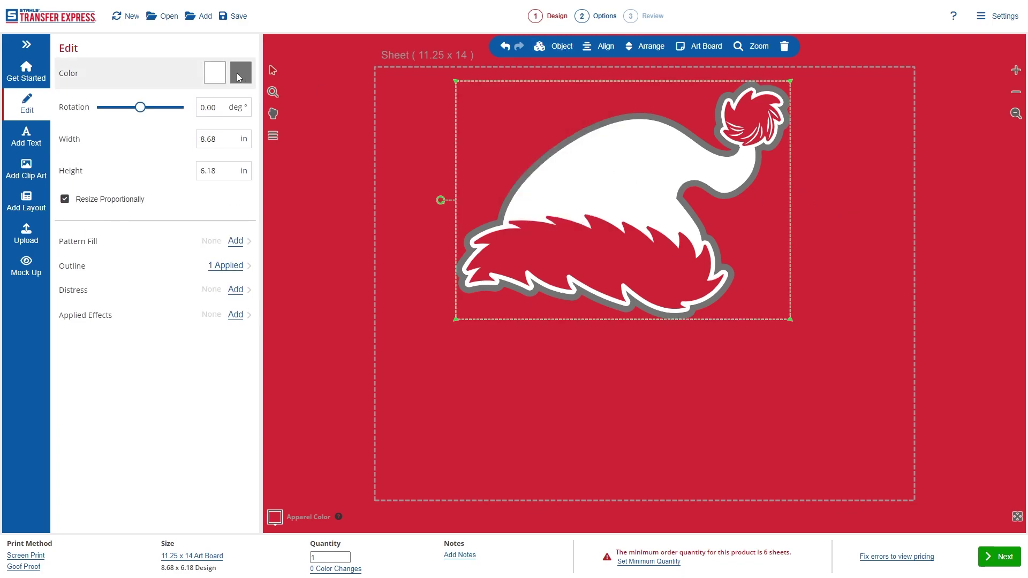
{"action": "left_click", "coordinate": [217, 75]}
{"action": "left_click", "coordinate": [106, 130]}
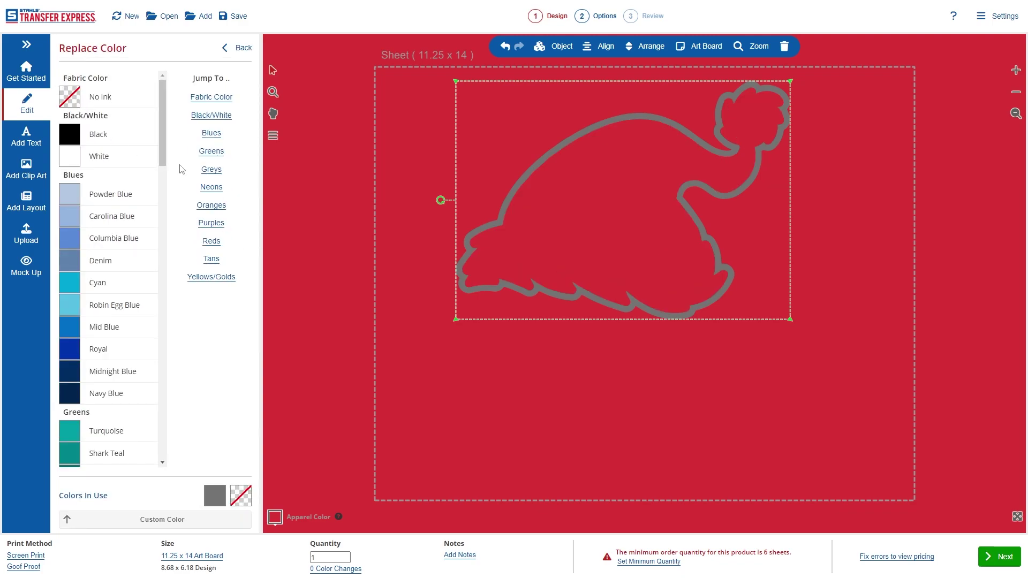
Step: Ungroup the shapes inside the hat outline and fill the fur brim with White
{"action": "left_click", "coordinate": [567, 255]}
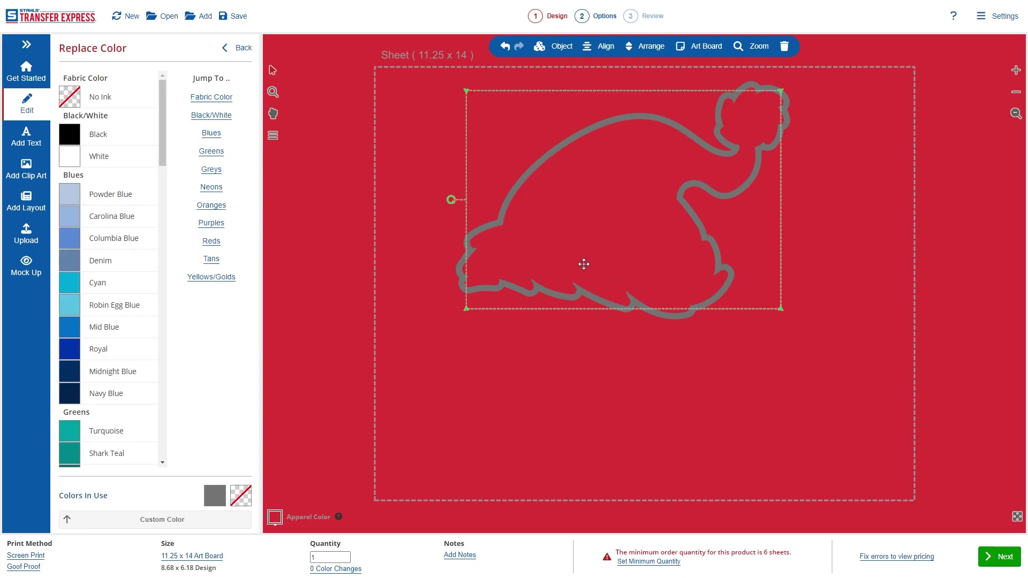
{"action": "left_click", "coordinate": [568, 59]}
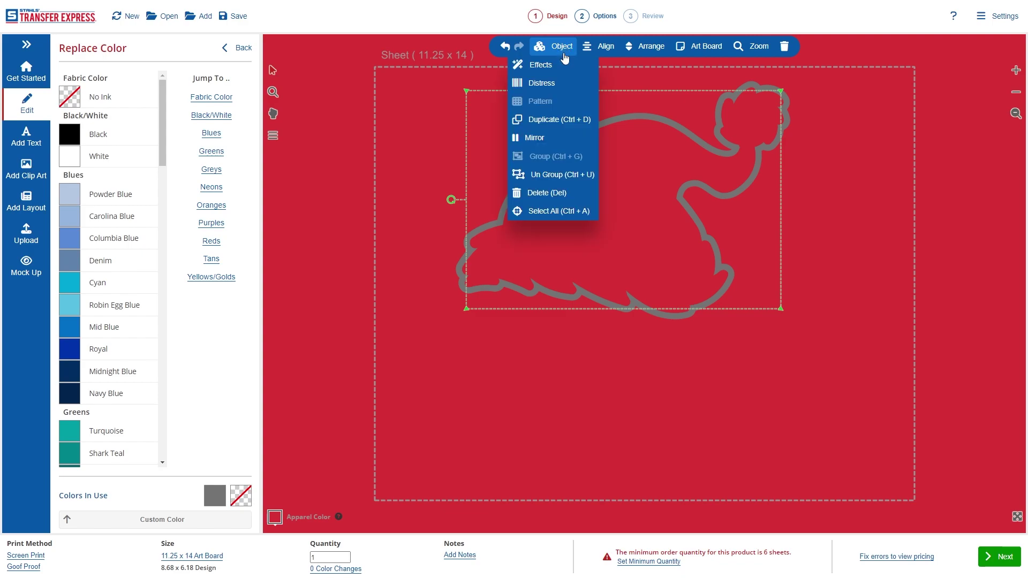
{"action": "left_click", "coordinate": [558, 174]}
{"action": "left_click", "coordinate": [600, 339]}
{"action": "left_click", "coordinate": [596, 271]}
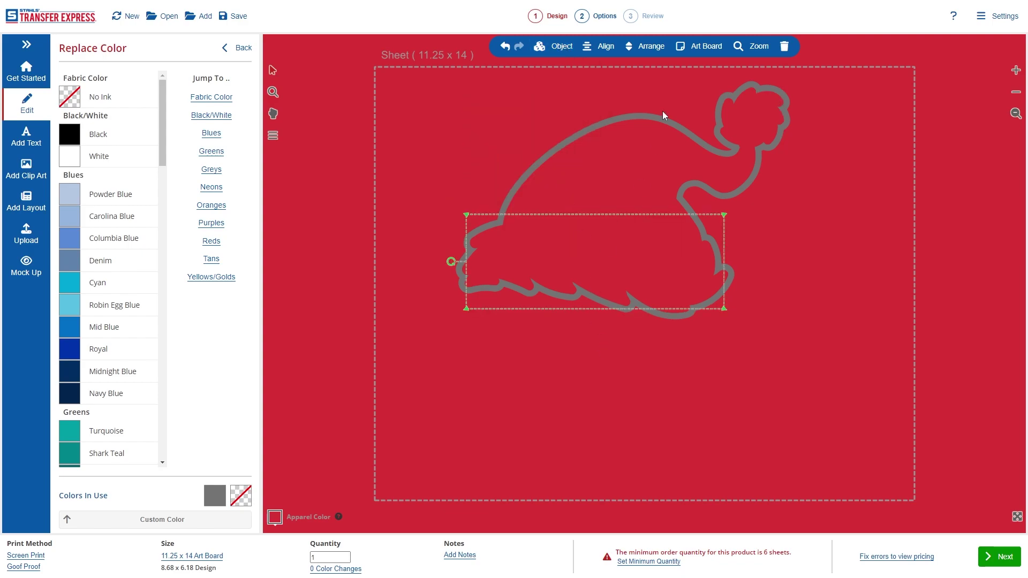
{"action": "left_click", "coordinate": [239, 48]}
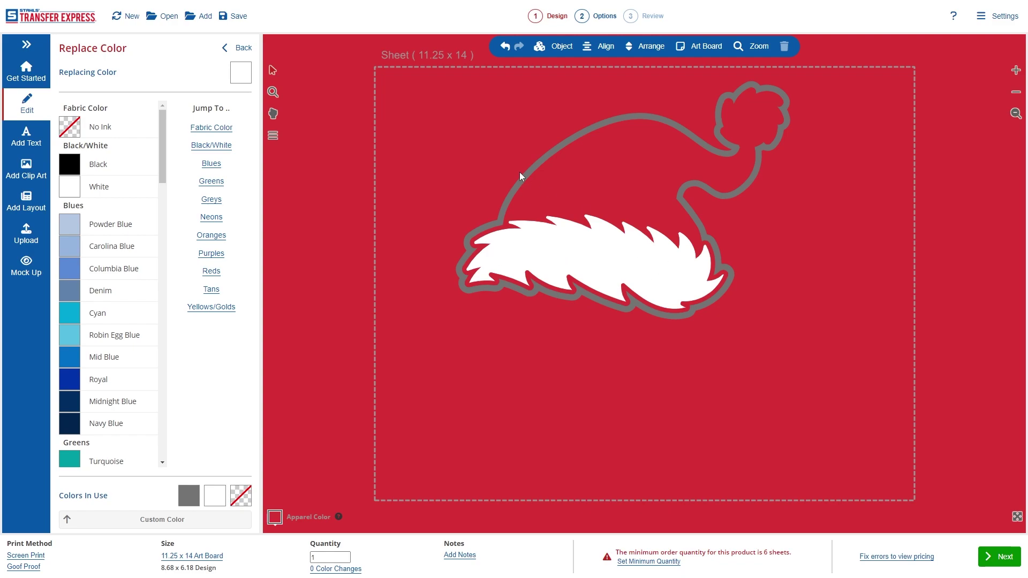
Step: Change the hat's outline color from grey to White
{"action": "left_click", "coordinate": [527, 172]}
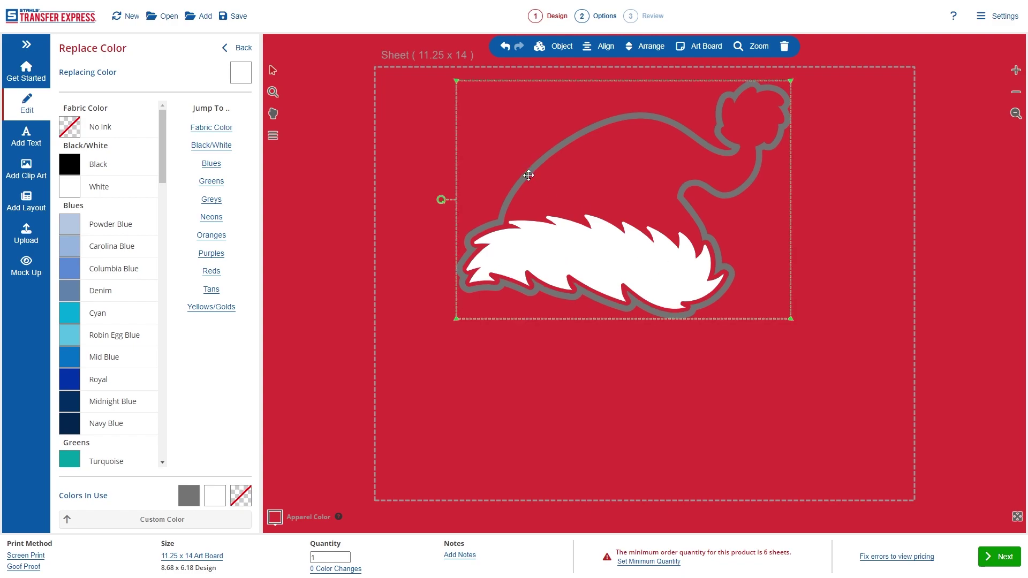
{"action": "left_click", "coordinate": [236, 48]}
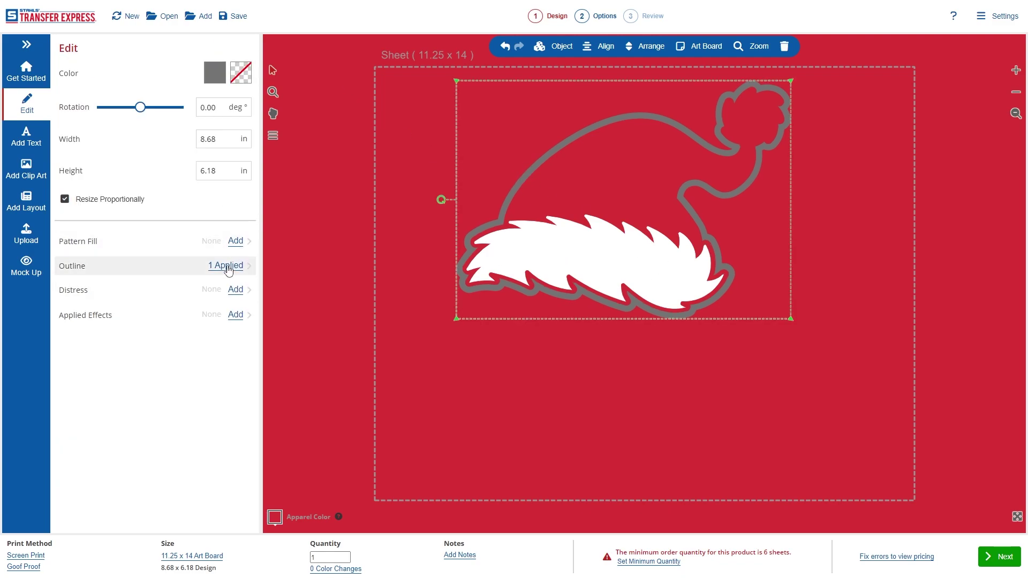
{"action": "left_click", "coordinate": [226, 266]}
{"action": "left_click", "coordinate": [238, 126]}
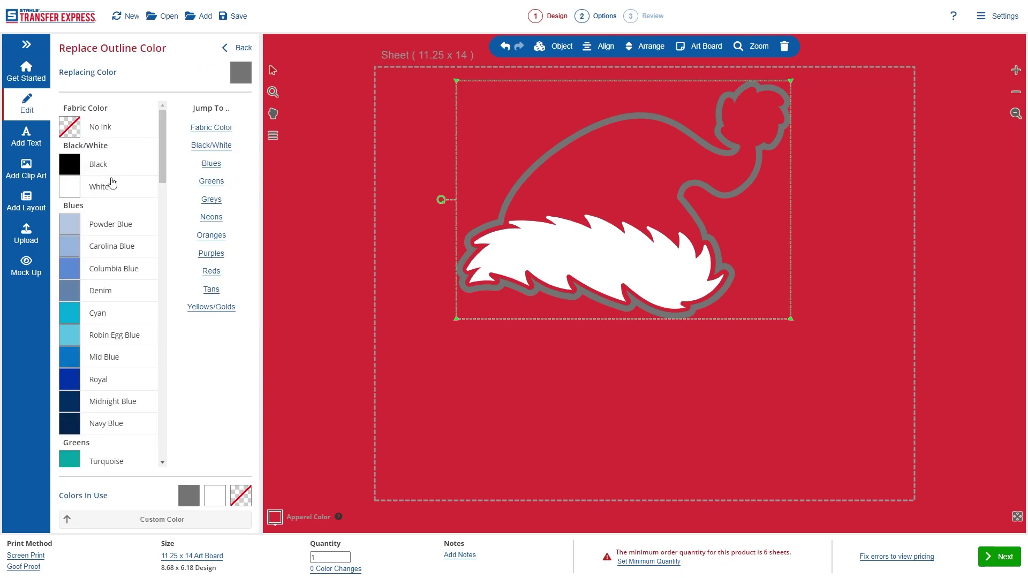
{"action": "left_click", "coordinate": [110, 186]}
{"action": "left_click", "coordinate": [236, 48]}
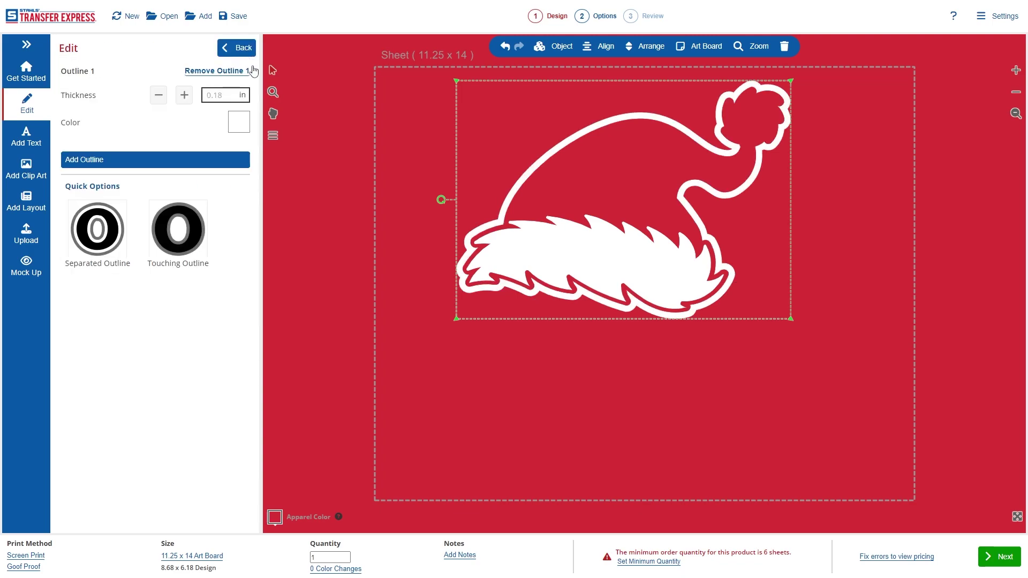
{"action": "left_click", "coordinate": [853, 253]}
Step: Fill the hat's pom-pom with White
{"action": "left_click", "coordinate": [753, 121]}
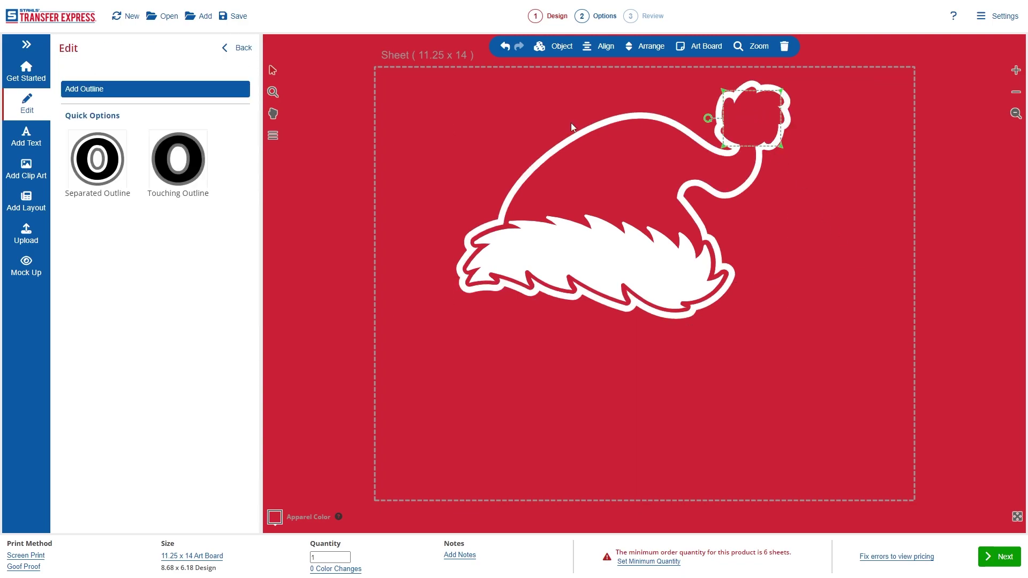
{"action": "left_click", "coordinate": [241, 72]}
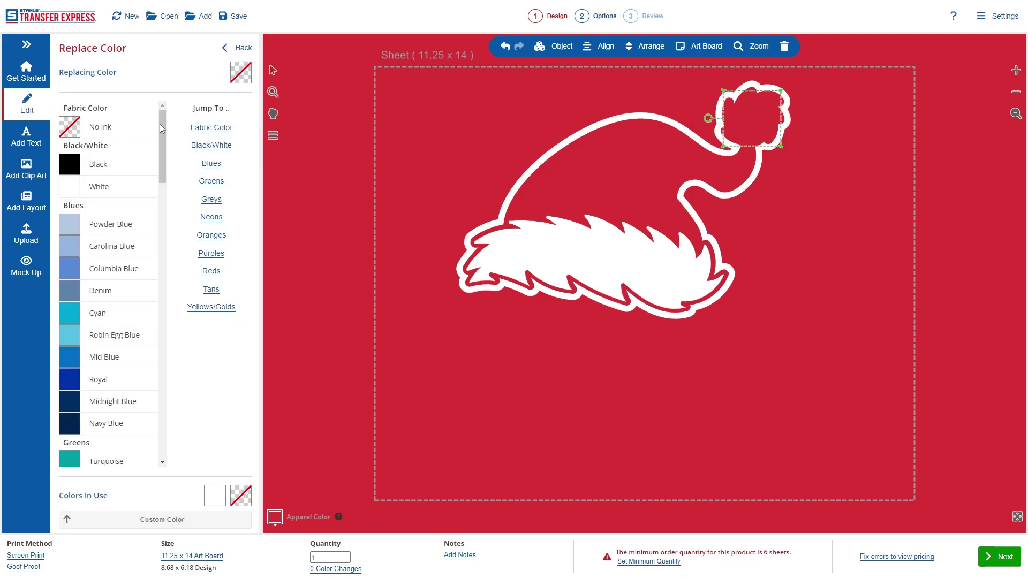
{"action": "left_click", "coordinate": [109, 187]}
{"action": "left_click", "coordinate": [752, 169]}
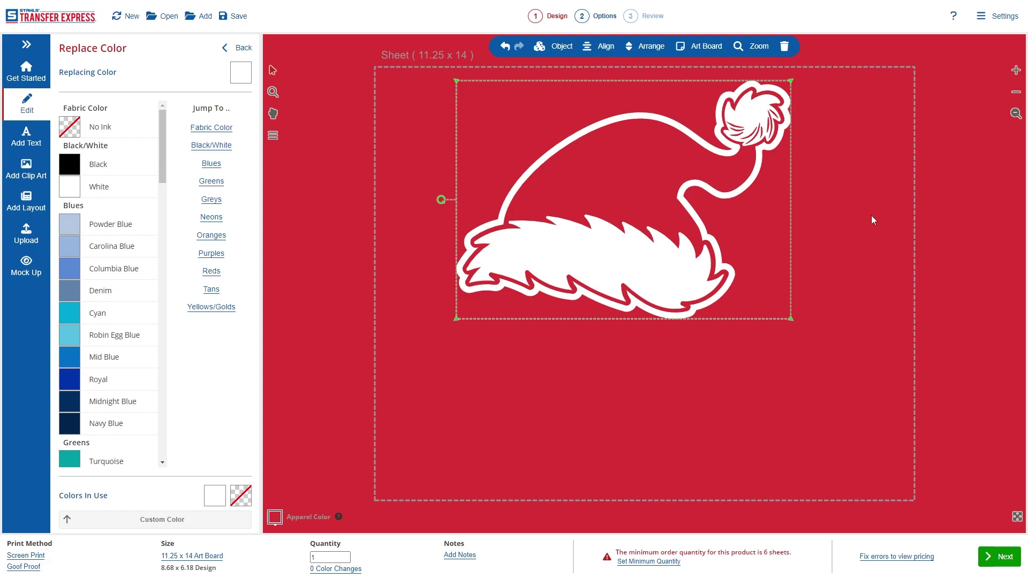
{"action": "left_click", "coordinate": [855, 212]}
{"action": "left_click", "coordinate": [246, 49]}
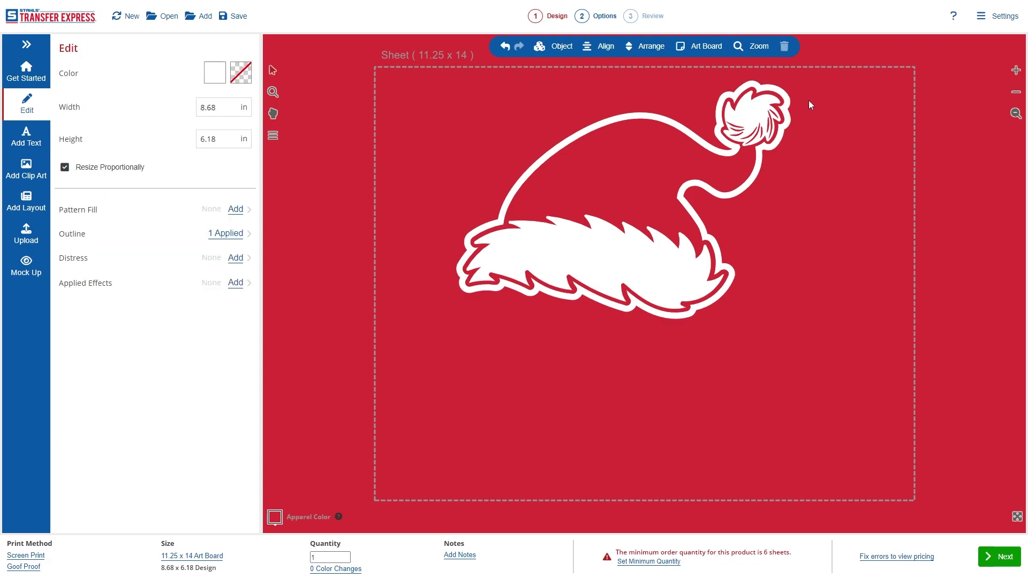
Step: Shrink the whole hat to about 5.69 x 4.06 in and move it to the middle of the sheet
{"action": "left_click", "coordinate": [471, 308]}
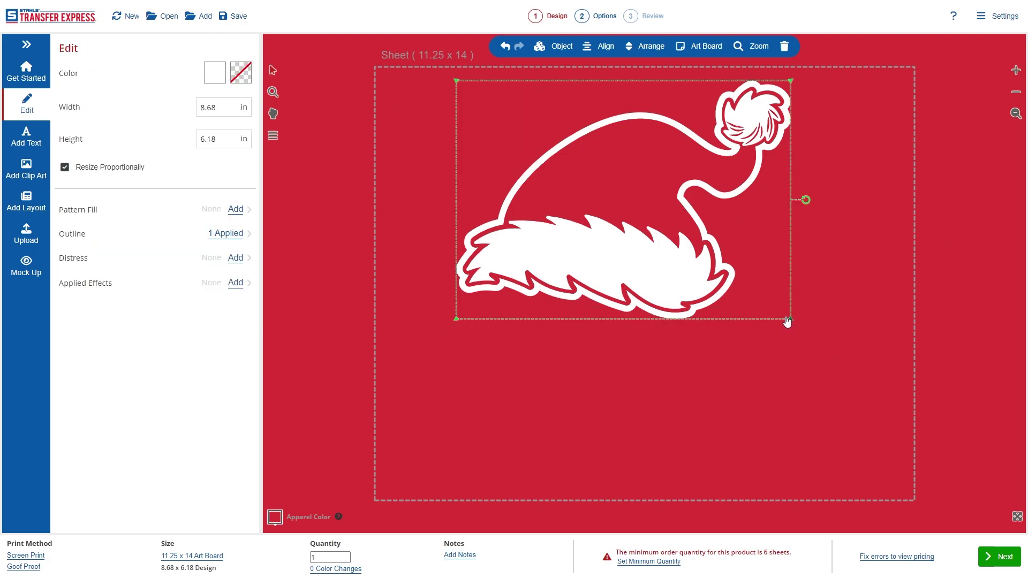
{"action": "left_click_drag", "start_coordinate": [791, 320], "coordinate": [676, 238]}
{"action": "left_click_drag", "start_coordinate": [562, 199], "coordinate": [625, 306]}
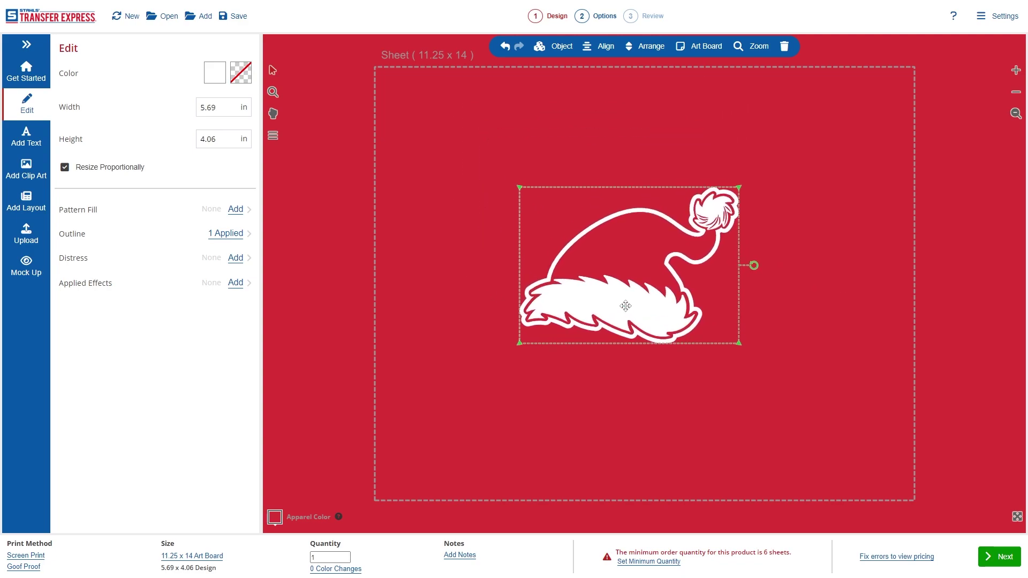
Step: Reduce the hat's outline thickness to 0.12 in
{"action": "left_click", "coordinate": [663, 220]}
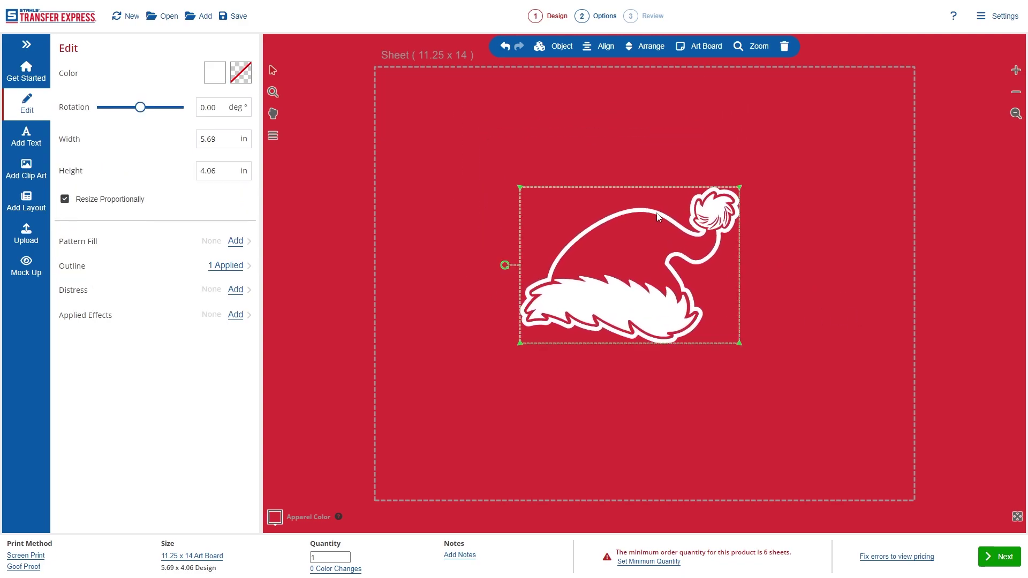
{"action": "left_click", "coordinate": [228, 266]}
{"action": "left_click", "coordinate": [162, 100]}
{"action": "left_click", "coordinate": [161, 100]}
{"action": "left_click", "coordinate": [161, 100]}
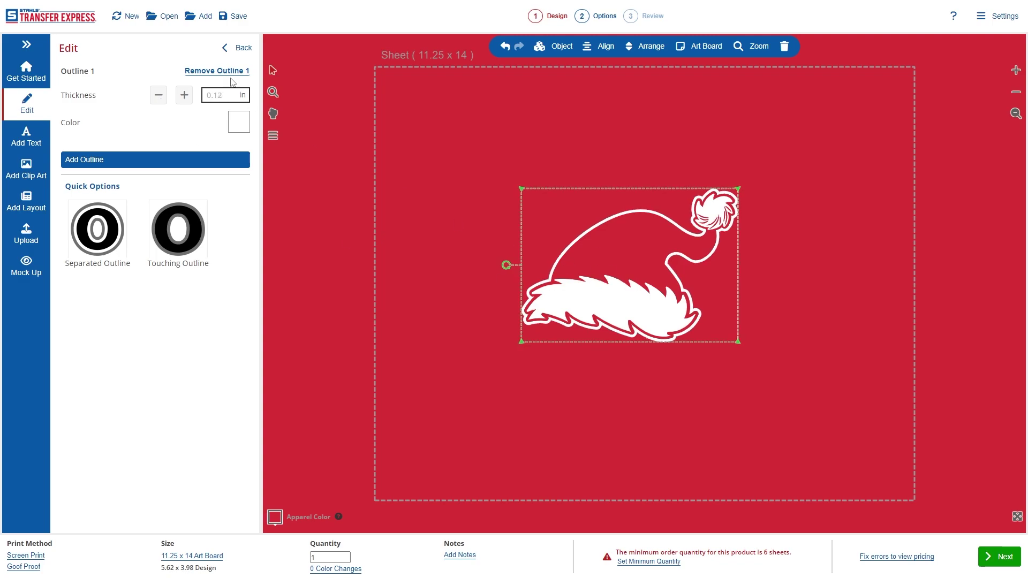
{"action": "left_click", "coordinate": [238, 48]}
{"action": "left_click", "coordinate": [397, 282]}
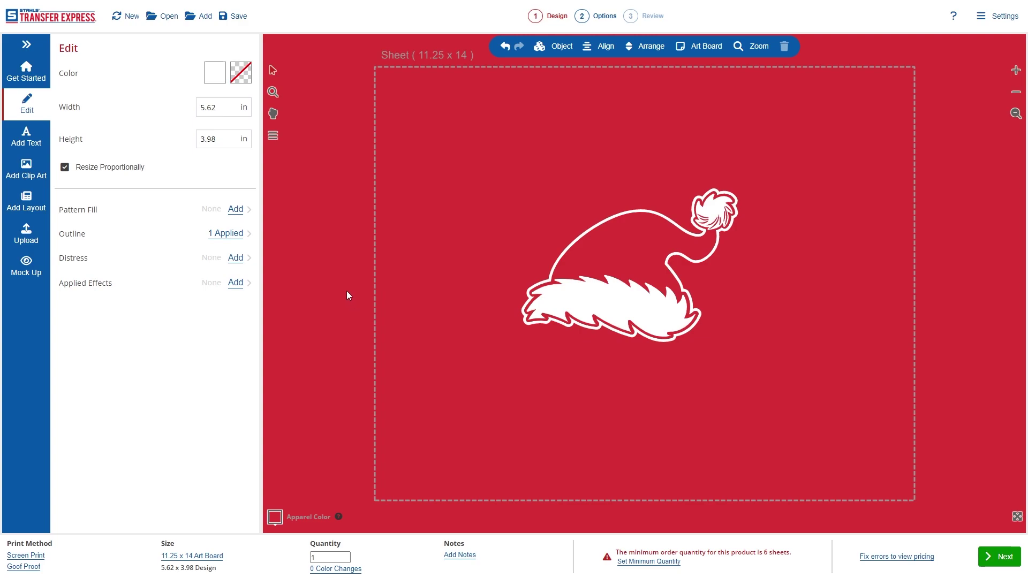
Step: Add a text object reading "Ho Ho Ho"
{"action": "left_click", "coordinate": [28, 138]}
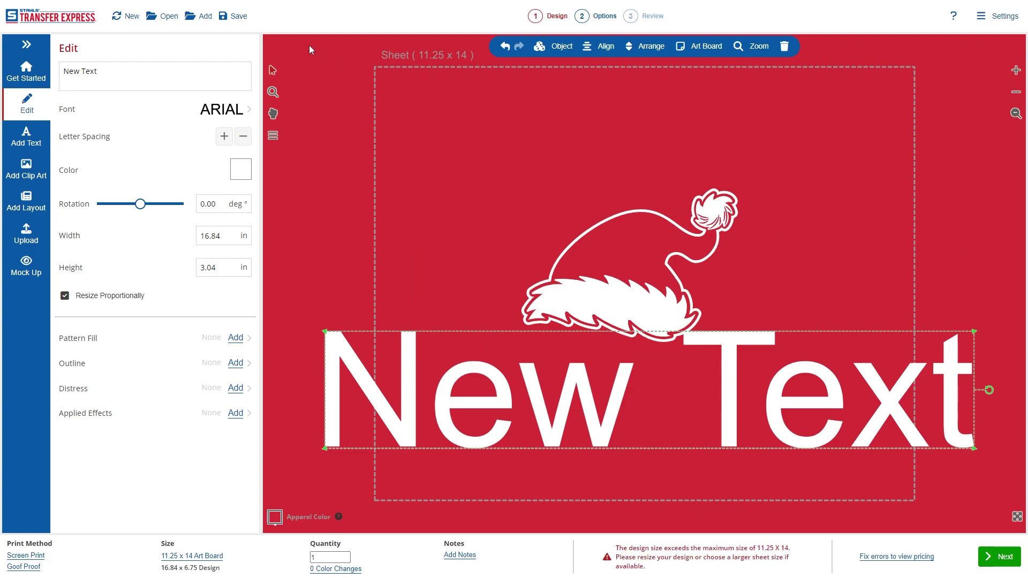
{"action": "triple_click", "coordinate": [157, 69]}
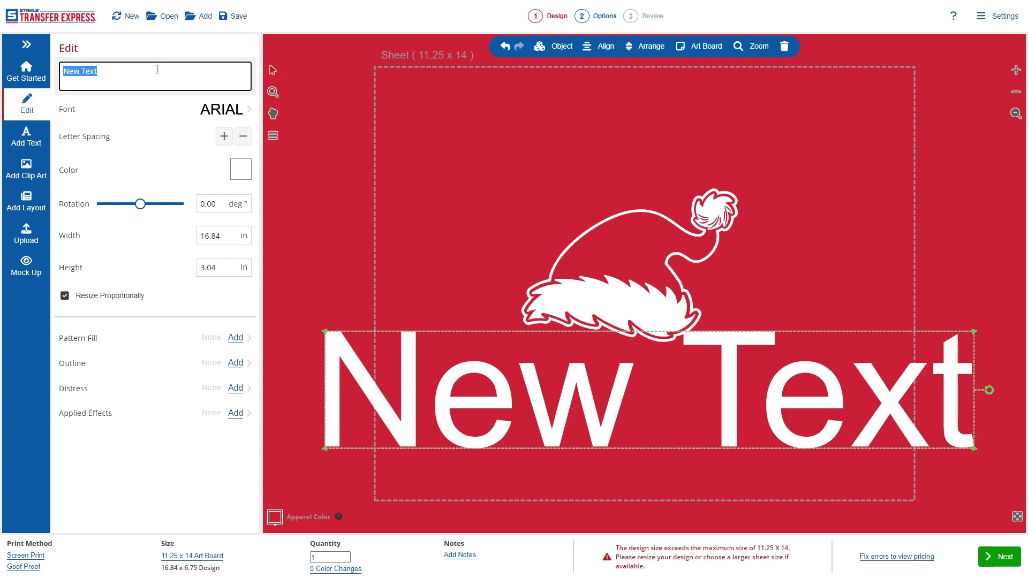
{"action": "type", "text": "Ho Ho Ho"}
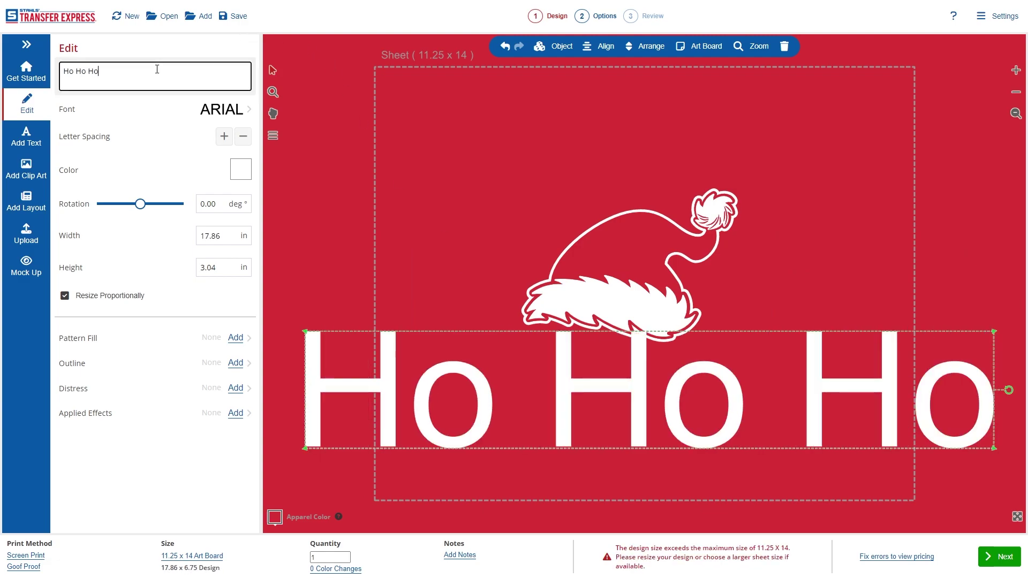
Step: Set the text's font to Winter Story, scale it to about 7.82 in wide and center it under the hat
{"action": "left_click", "coordinate": [211, 110]}
{"action": "left_click", "coordinate": [115, 75]}
{"action": "type", "text": "winter"}
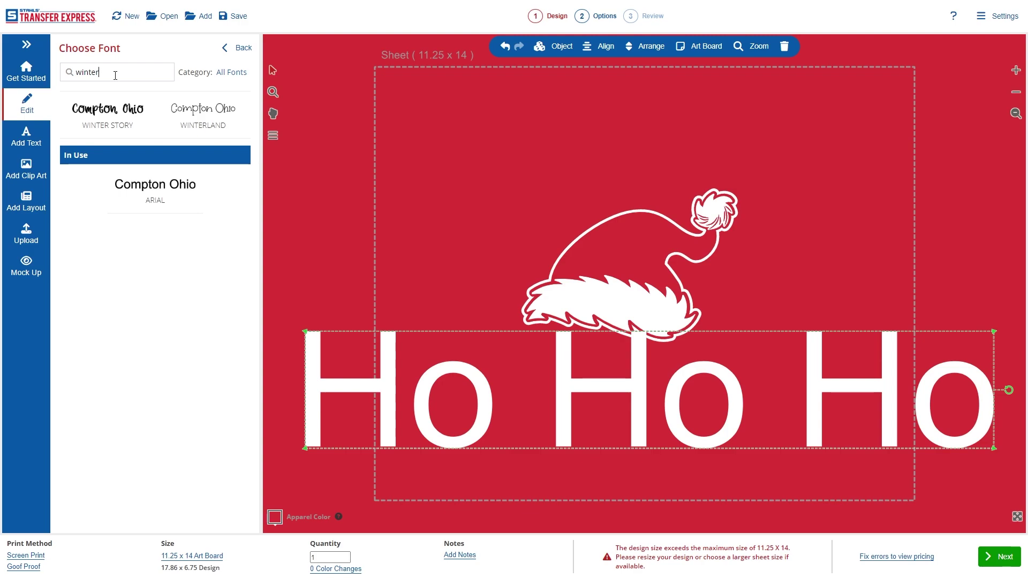
{"action": "left_click", "coordinate": [123, 107]}
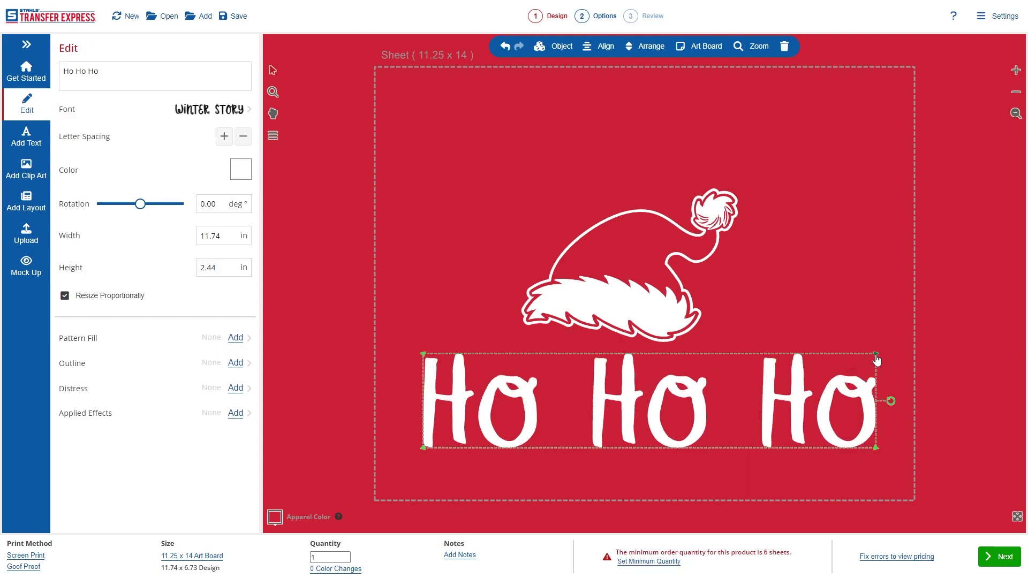
{"action": "left_click_drag", "start_coordinate": [876, 354], "coordinate": [763, 407]}
{"action": "left_click_drag", "start_coordinate": [635, 417], "coordinate": [702, 385]}
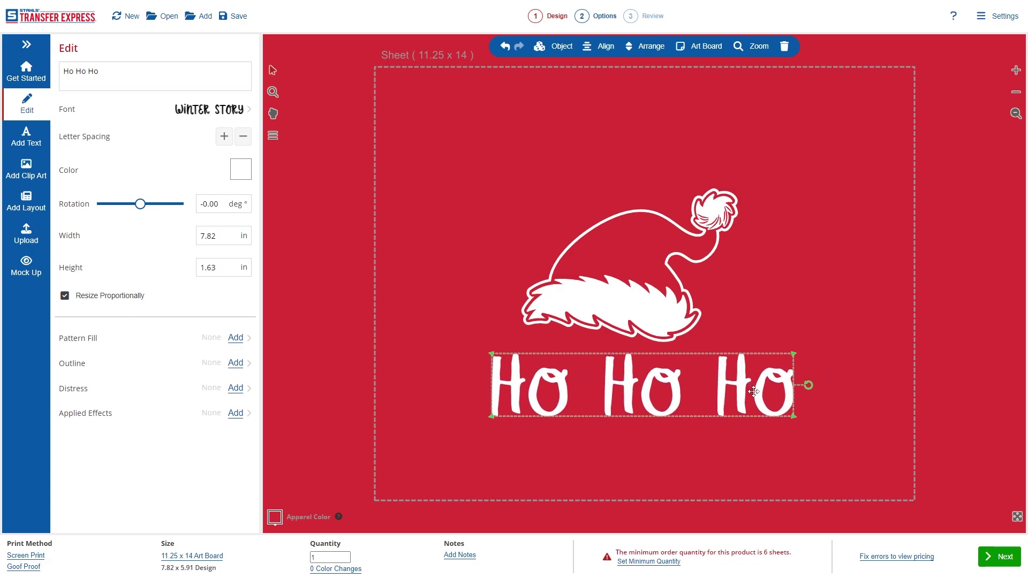
Step: Shorten the text to a single "Ho"
{"action": "left_click", "coordinate": [101, 71]}
{"action": "left_click_drag", "start_coordinate": [100, 71], "coordinate": [76, 74]}
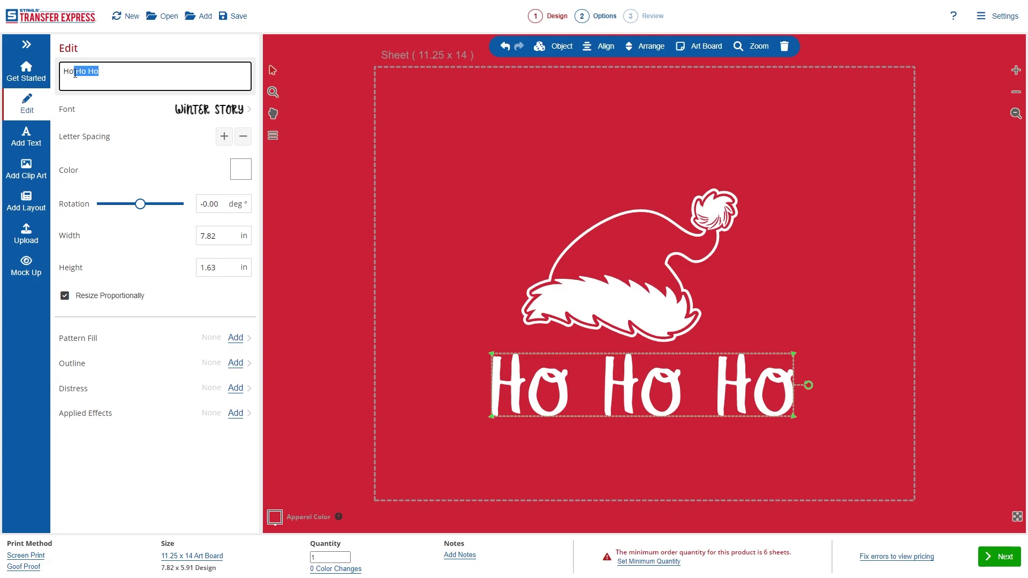
{"action": "key", "text": "BackSpace"}
Step: Make two copies of the "Ho" text and place the three words below the hat, two above one
{"action": "left_click_drag", "start_coordinate": [642, 389], "coordinate": [672, 398]}
{"action": "key", "text": "ctrl+c"}
{"action": "key", "text": "ctrl+v"}
{"action": "left_click", "coordinate": [559, 46]}
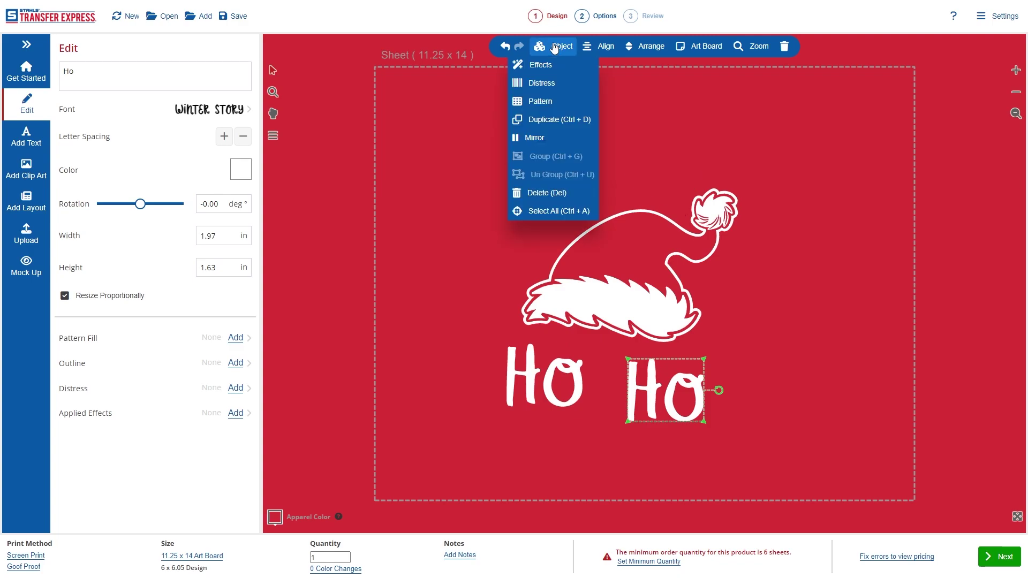
{"action": "left_click", "coordinate": [557, 120]}
{"action": "left_click_drag", "start_coordinate": [691, 392], "coordinate": [639, 462]}
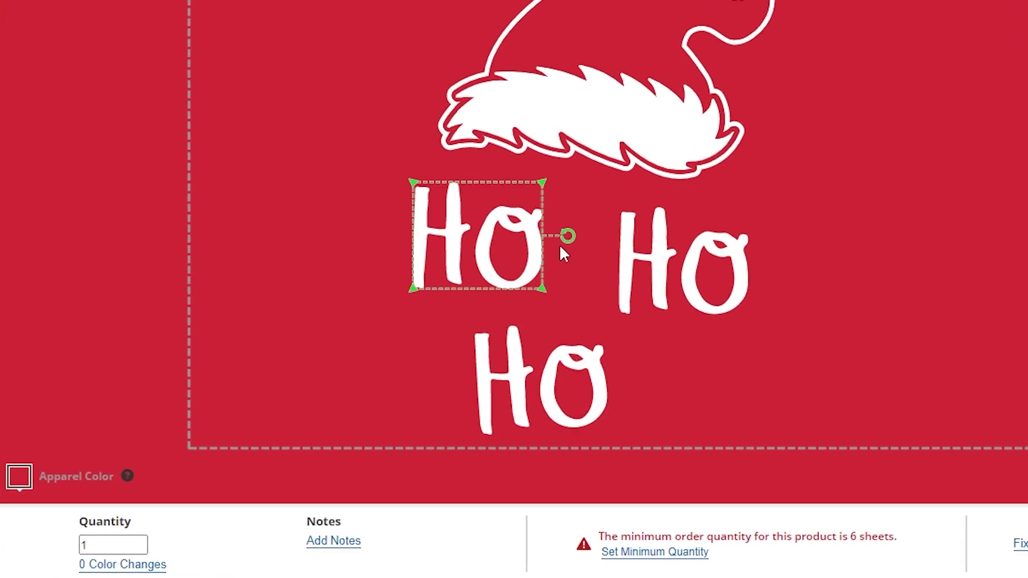
Step: Tilt and enlarge the three "Ho" words individually and nest them closely together below the hat
{"action": "left_click_drag", "start_coordinate": [568, 236], "coordinate": [567, 214]}
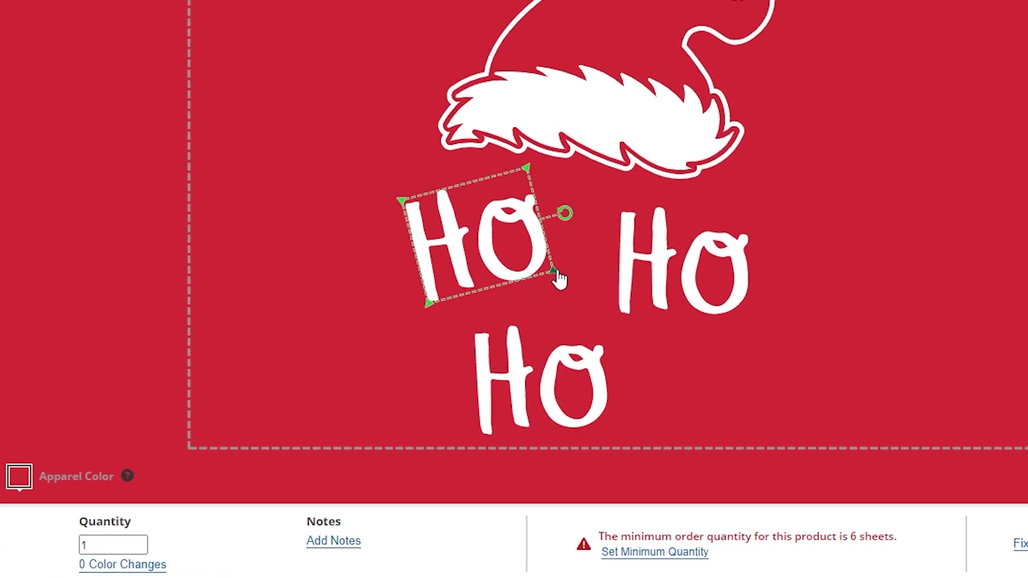
{"action": "left_click_drag", "start_coordinate": [559, 277], "coordinate": [573, 288]}
{"action": "left_click", "coordinate": [696, 265]}
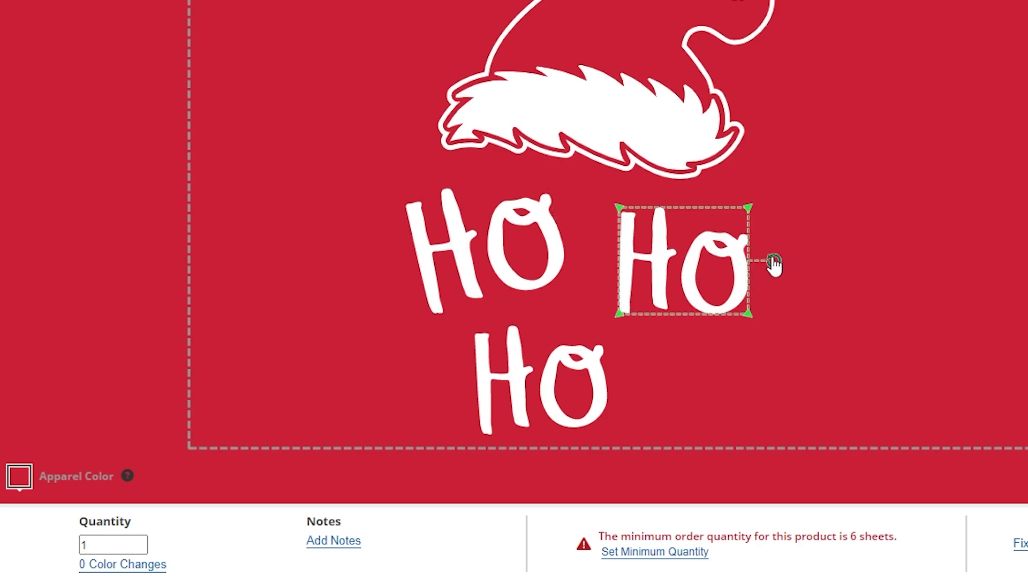
{"action": "left_click_drag", "start_coordinate": [774, 264], "coordinate": [778, 289]}
{"action": "left_click_drag", "start_coordinate": [730, 339], "coordinate": [752, 377]}
{"action": "left_click", "coordinate": [606, 410]}
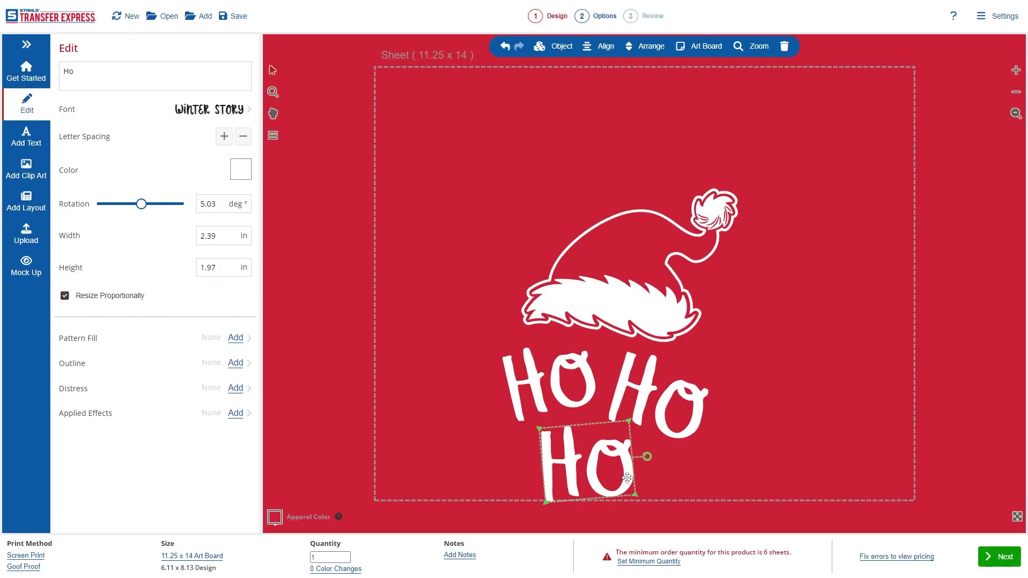
{"action": "left_click_drag", "start_coordinate": [628, 478], "coordinate": [640, 477]}
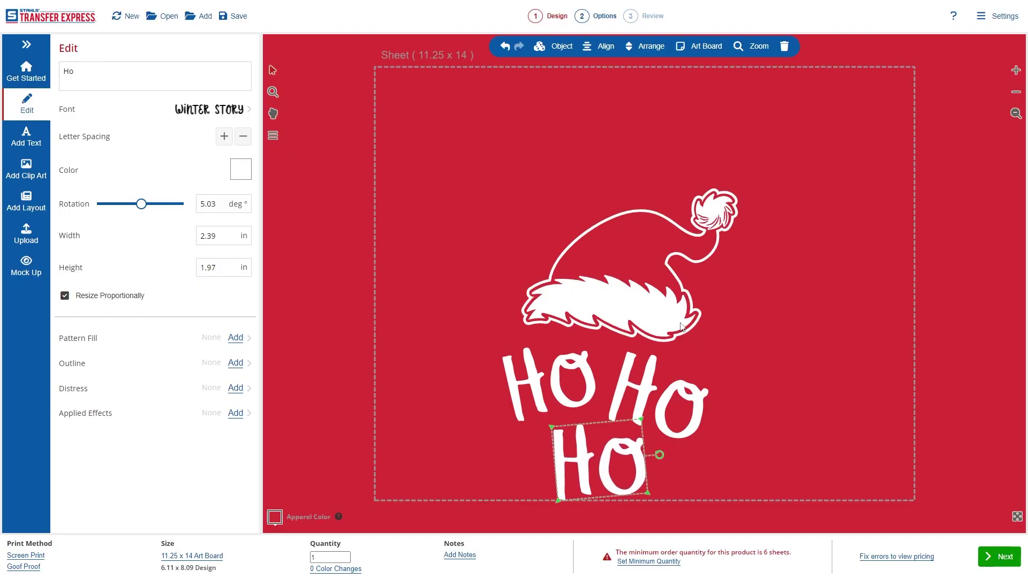
Step: Group all the hat's pieces, move the hat over the text and scale it down slightly to about 5.45 in wide
{"action": "left_click", "coordinate": [646, 307]}
{"action": "left_click_drag", "start_coordinate": [801, 160], "coordinate": [490, 348]}
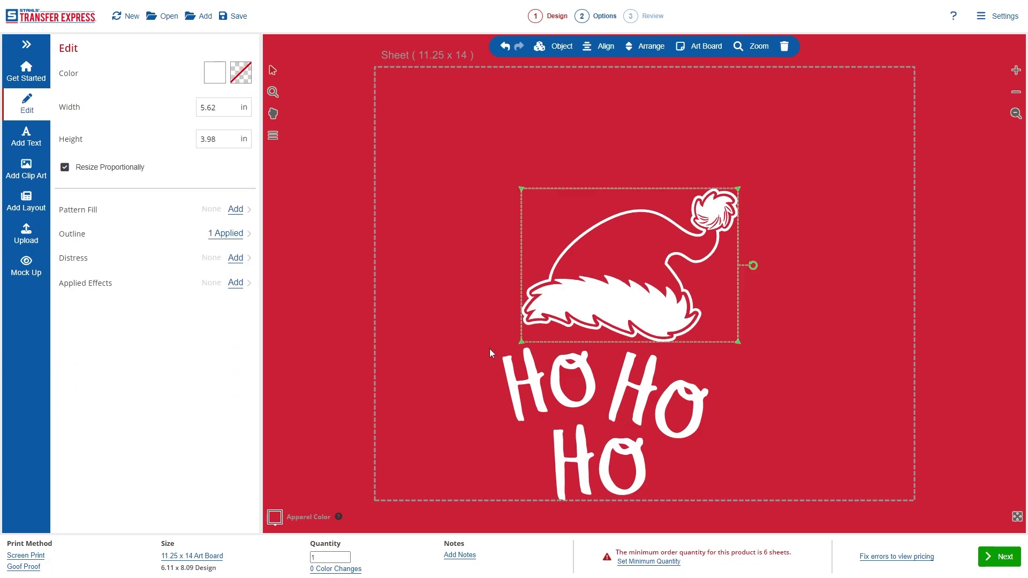
{"action": "left_click", "coordinate": [561, 43]}
{"action": "left_click", "coordinate": [557, 155]}
{"action": "left_click_drag", "start_coordinate": [591, 300], "coordinate": [567, 298]}
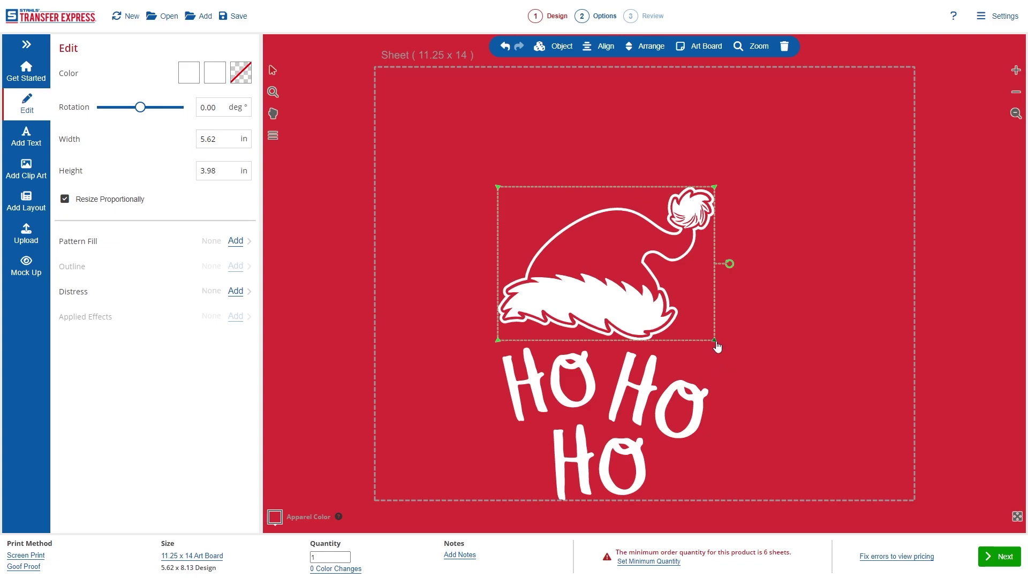
{"action": "left_click_drag", "start_coordinate": [716, 348], "coordinate": [710, 344]}
Step: Move the hat and the three "Ho" words together up to the middle of the sheet
{"action": "left_click", "coordinate": [736, 373]}
{"action": "left_click", "coordinate": [600, 452]}
{"action": "left_click_drag", "start_coordinate": [600, 447], "coordinate": [617, 369]}
{"action": "left_click", "coordinate": [797, 368]}
{"action": "left_click", "coordinate": [586, 418]}
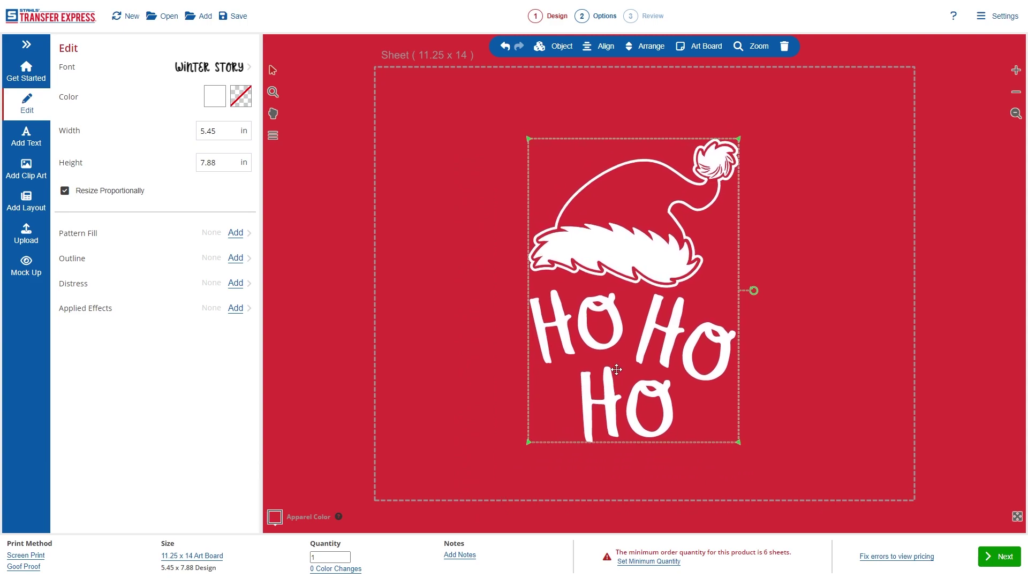
{"action": "left_click", "coordinate": [493, 321]}
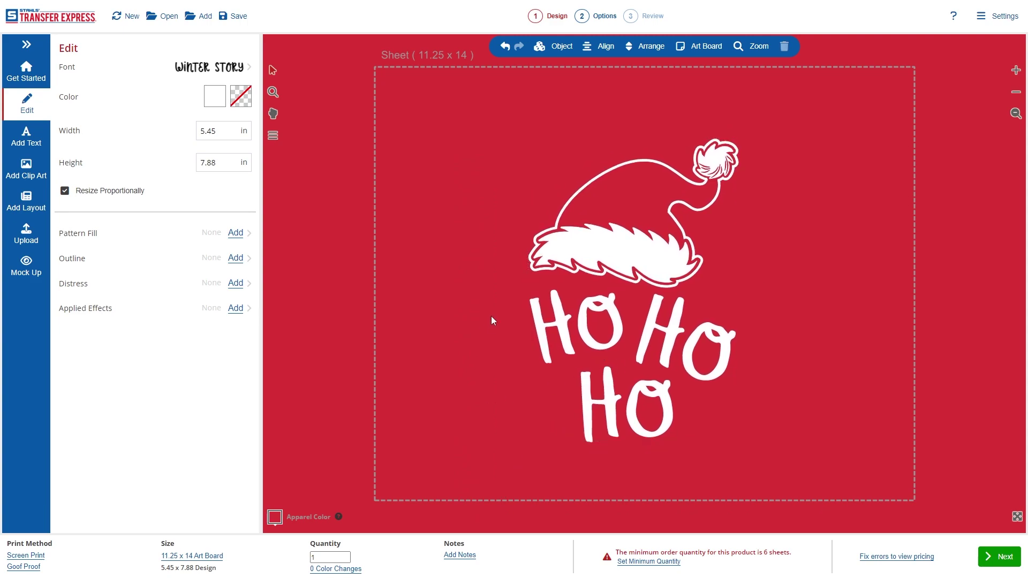
Step: Search the clip art for "stars" and add the scattered star design X17B-780
{"action": "left_click", "coordinate": [28, 169]}
{"action": "double_click", "coordinate": [319, 37]}
{"action": "type", "text": "stars"}
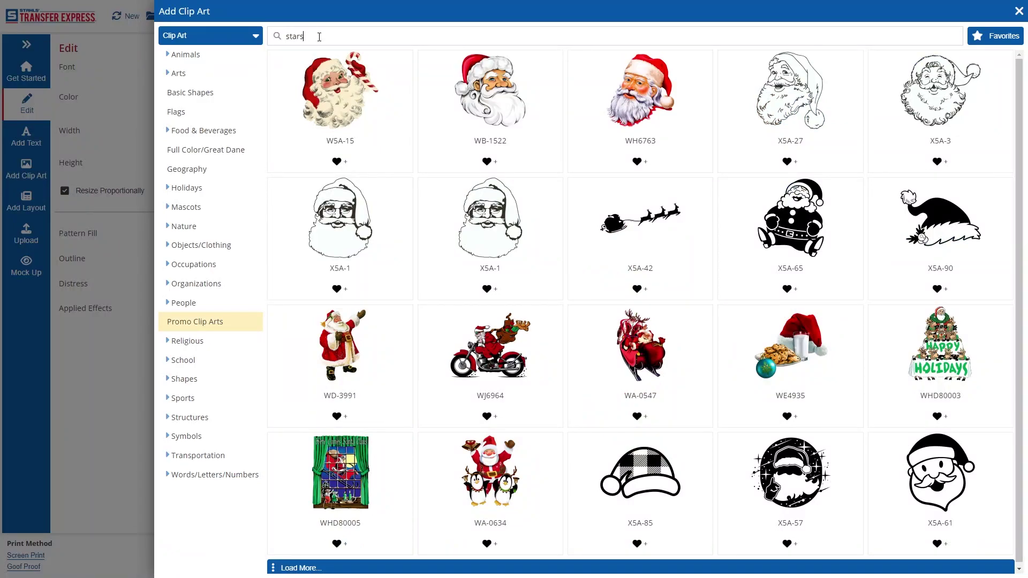
{"action": "key", "text": "Return"}
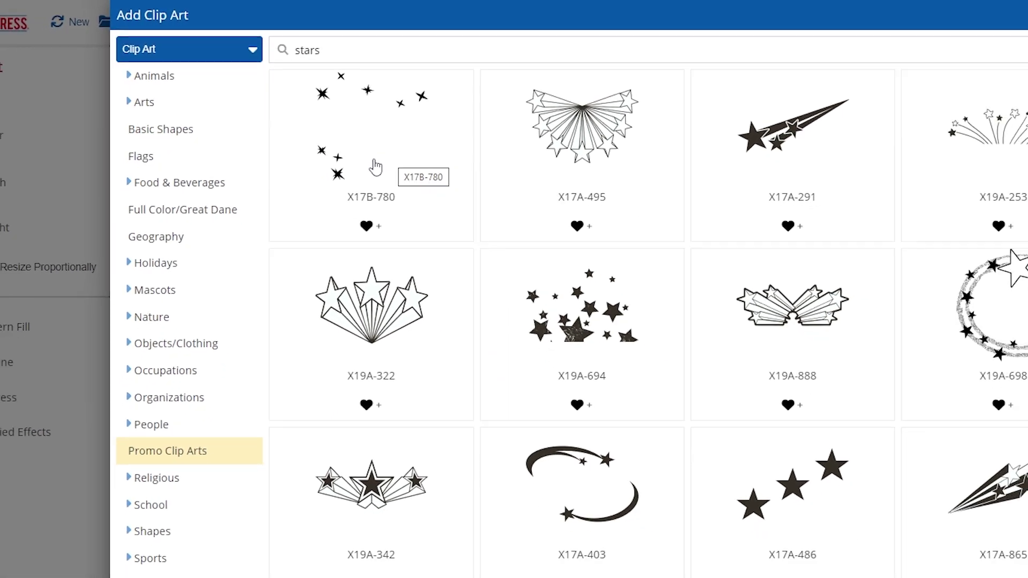
{"action": "left_click", "coordinate": [376, 167]}
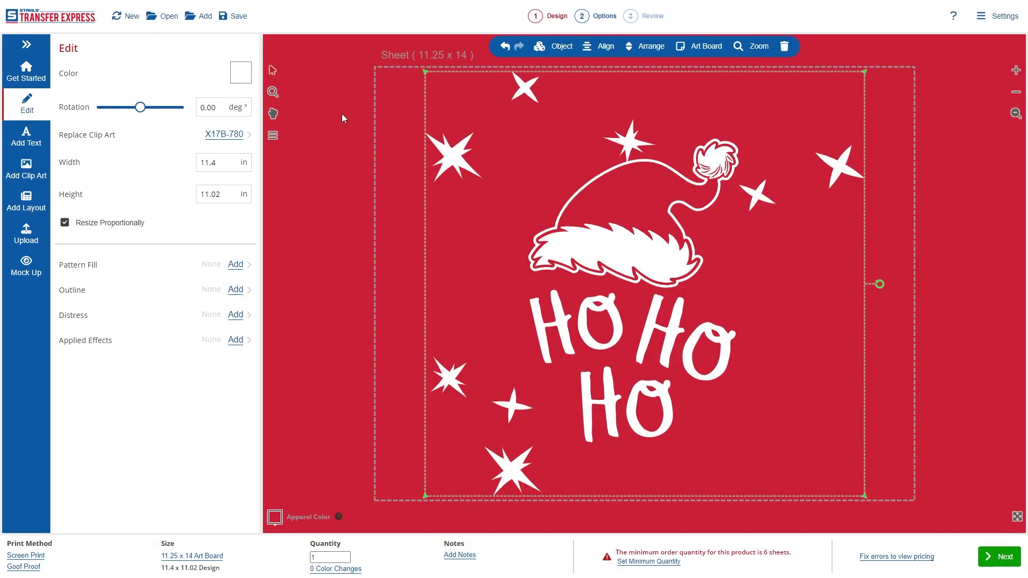
Step: Scale the star clip art to about 7.18 x 6.94 in and position it around the hat's upper left side
{"action": "left_click_drag", "start_coordinate": [864, 72], "coordinate": [702, 228]}
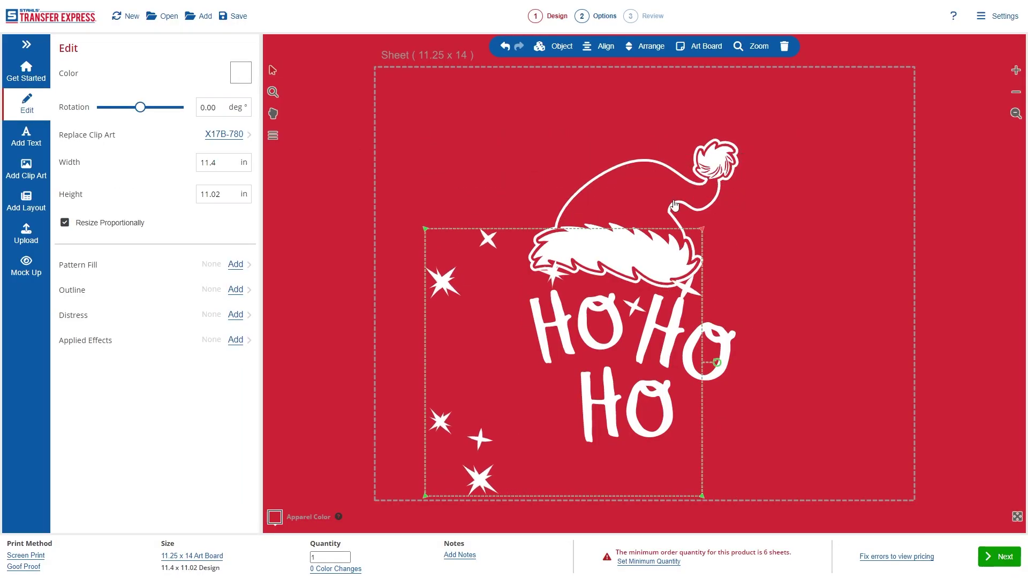
{"action": "left_click_drag", "start_coordinate": [604, 283], "coordinate": [601, 205]}
{"action": "left_click_drag", "start_coordinate": [518, 183], "coordinate": [528, 166]}
Step: Ungroup the star clip art and move its three lower stars closer to the "Ho Ho Ho" text
{"action": "left_click", "coordinate": [560, 46]}
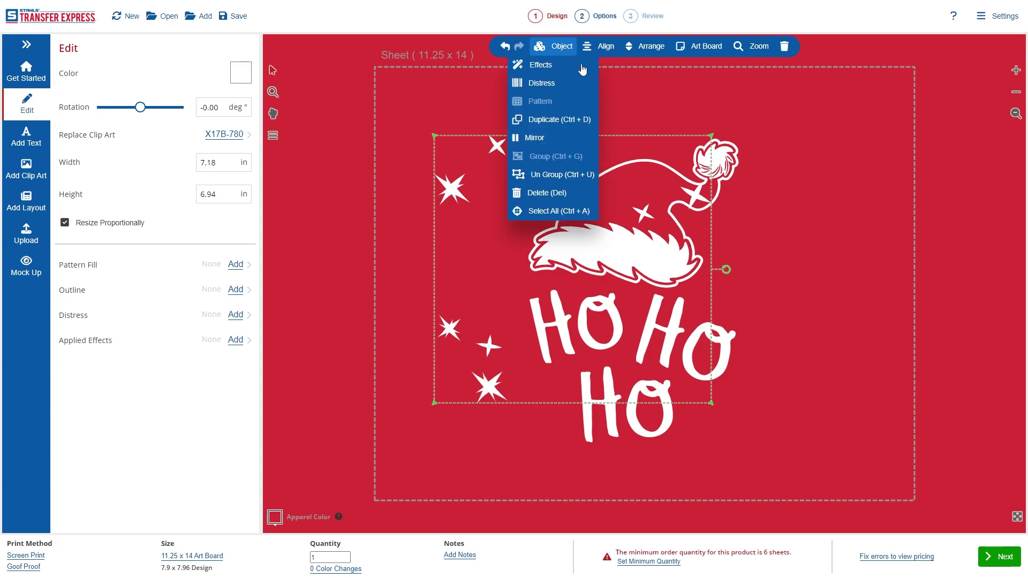
{"action": "left_click", "coordinate": [557, 175]}
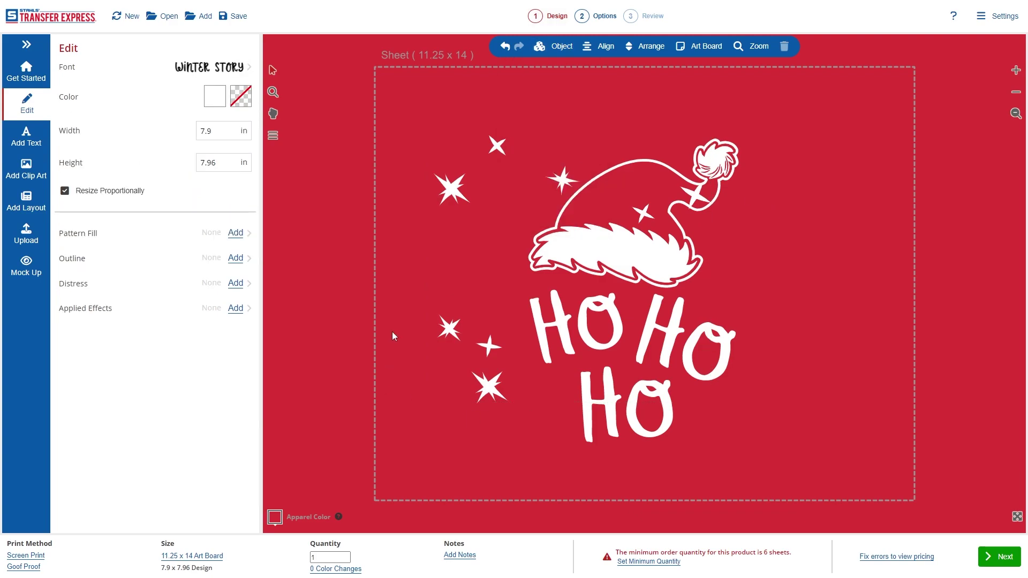
{"action": "left_click_drag", "start_coordinate": [508, 429], "coordinate": [512, 429]}
{"action": "left_click_drag", "start_coordinate": [493, 344], "coordinate": [525, 378]}
{"action": "left_click", "coordinate": [467, 198]}
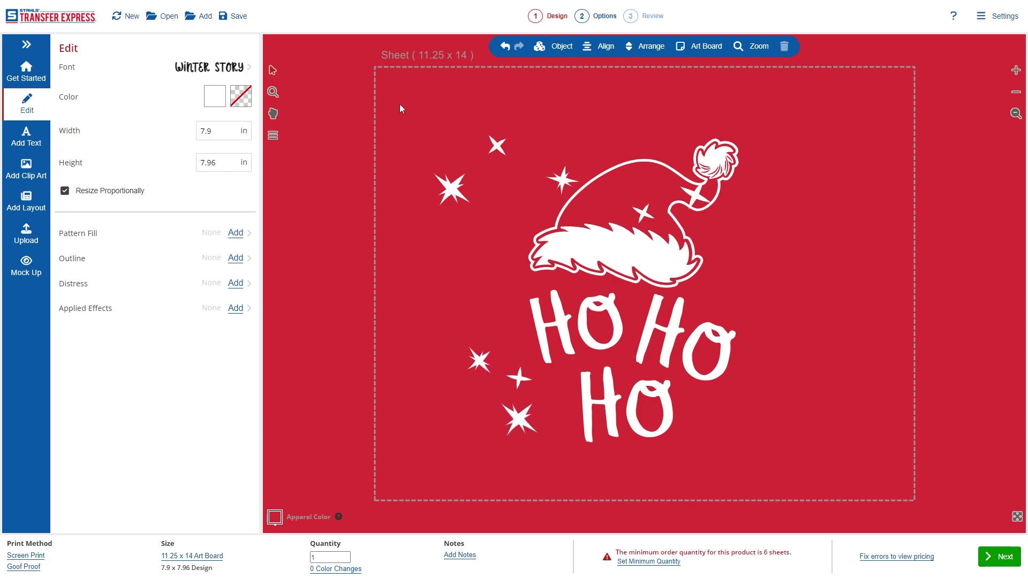
Step: Rotate the three upper stars together counterclockwise and place them along the hat's left side
{"action": "left_click_drag", "start_coordinate": [585, 213], "coordinate": [587, 211]}
{"action": "left_click_drag", "start_coordinate": [594, 171], "coordinate": [516, 84]}
{"action": "left_click_drag", "start_coordinate": [506, 152], "coordinate": [511, 186]}
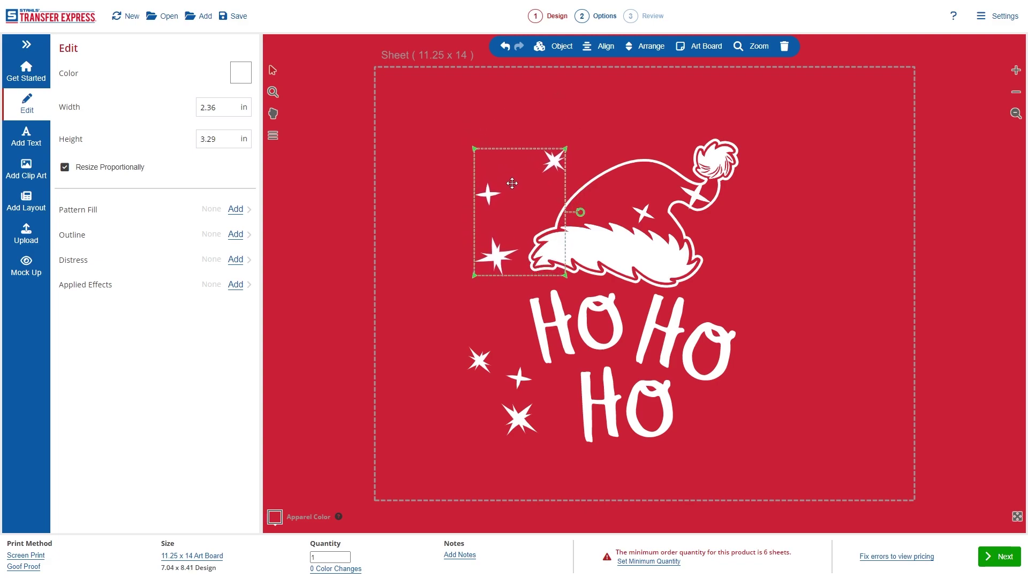
Step: Move the two stars overlapping the hat to just right of its brim, and nudge the two lower stars beside the hat's left edge toward it
{"action": "left_click", "coordinate": [805, 253]}
{"action": "left_click_drag", "start_coordinate": [644, 214], "coordinate": [716, 292]}
{"action": "left_click_drag", "start_coordinate": [695, 198], "coordinate": [744, 262]}
{"action": "left_click", "coordinate": [766, 245]}
{"action": "left_click_drag", "start_coordinate": [708, 303], "coordinate": [752, 253]}
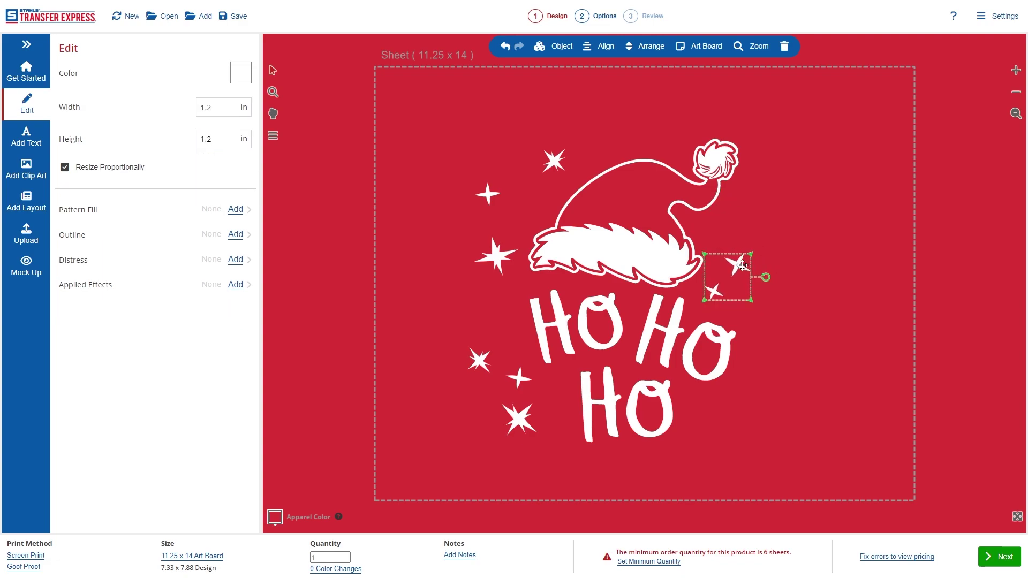
{"action": "left_click", "coordinate": [795, 255]}
{"action": "left_click_drag", "start_coordinate": [479, 206], "coordinate": [497, 215]}
{"action": "left_click_drag", "start_coordinate": [498, 250], "coordinate": [504, 263]}
Step: Group the hat, text and all stars into one object and center it on the sheet
{"action": "left_click", "coordinate": [438, 97]}
{"action": "left_click_drag", "start_coordinate": [810, 485], "coordinate": [810, 485]}
{"action": "left_click", "coordinate": [557, 46]}
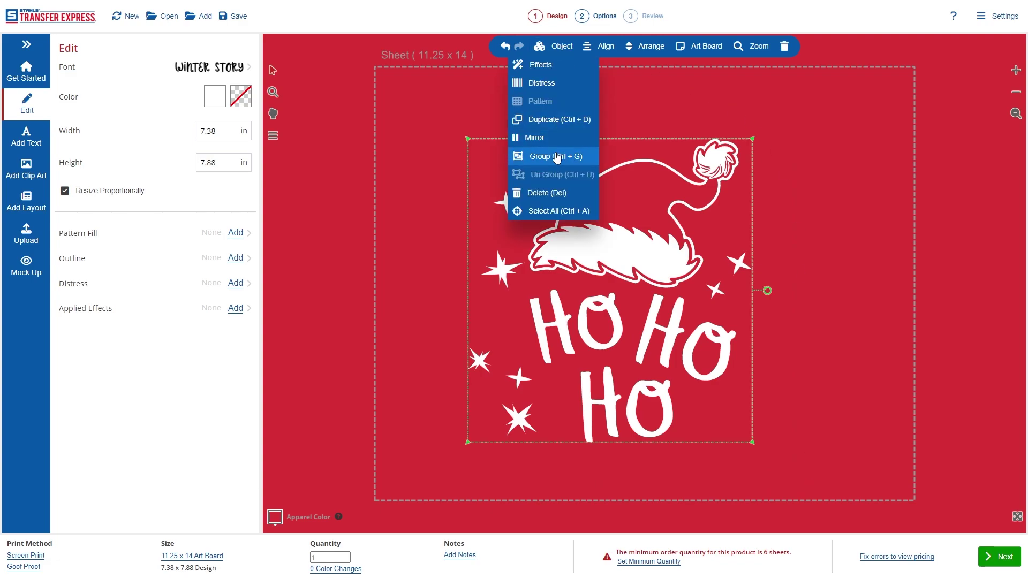
{"action": "left_click", "coordinate": [557, 157]}
{"action": "mouse_move", "coordinate": [605, 302]}
{"action": "left_mouse_down"}
{"action": "mouse_move", "coordinate": [626, 243]}
{"action": "mouse_move", "coordinate": [589, 308]}
{"action": "mouse_move", "coordinate": [617, 292]}
{"action": "left_mouse_up"}
Step: Resize the grouped design proportionally to 5 in wide and move it to the sheet's lower left area
{"action": "left_click", "coordinate": [211, 139]}
{"action": "double_click", "coordinate": [211, 138]}
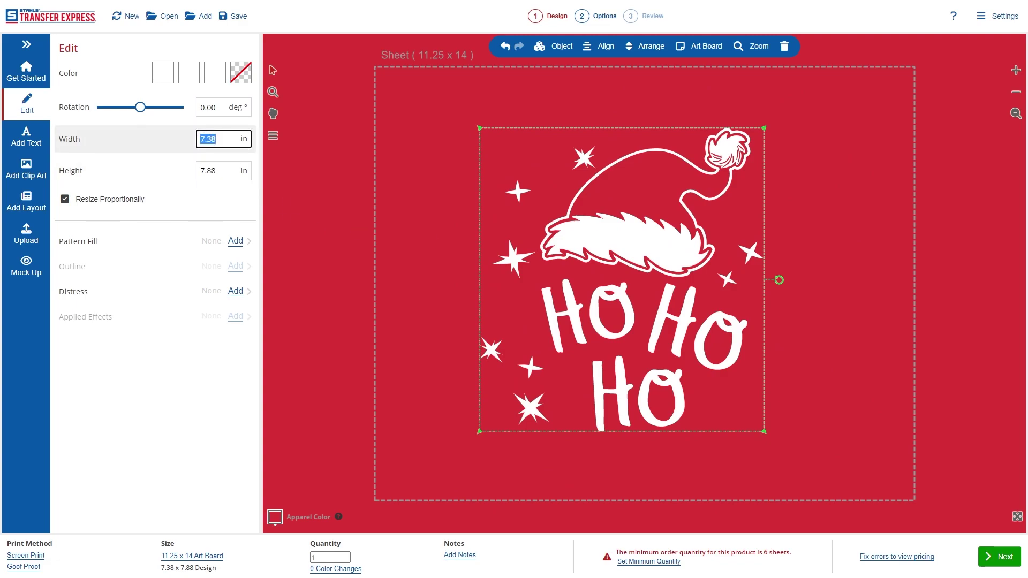
{"action": "type", "text": "5"}
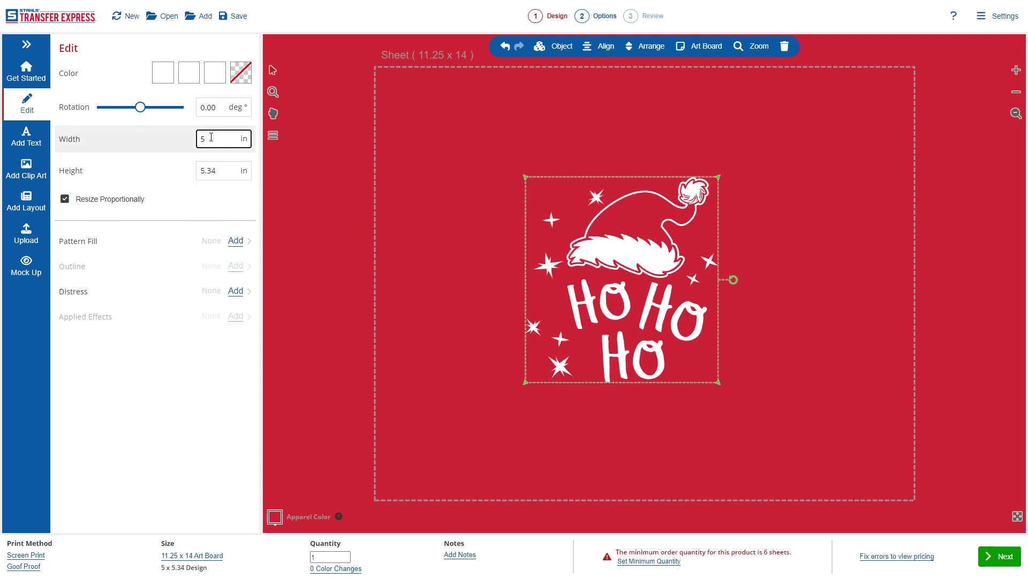
{"action": "left_click_drag", "start_coordinate": [632, 258], "coordinate": [512, 352]}
{"action": "left_click", "coordinate": [748, 320]}
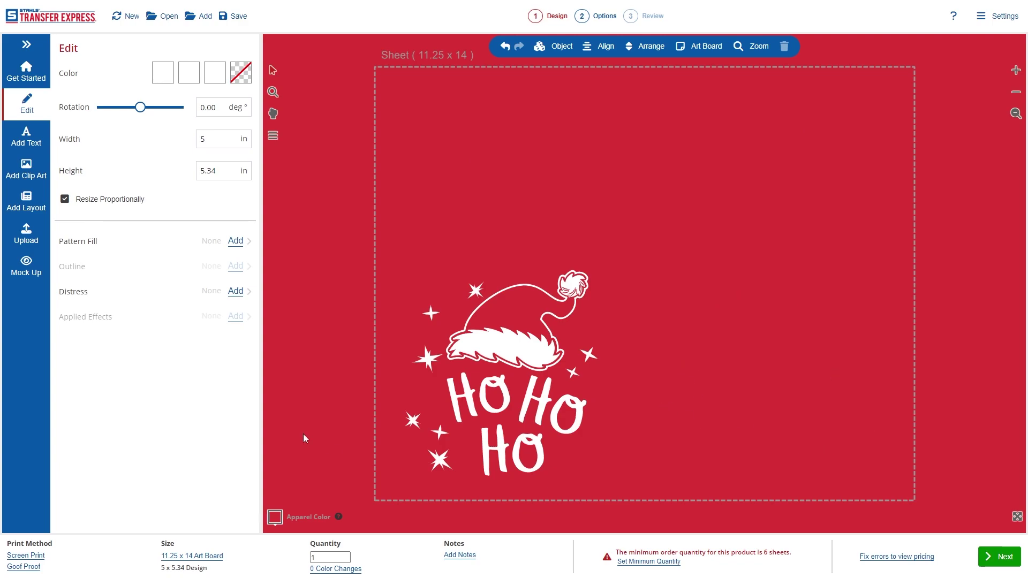
Step: Set the order quantity to 60 and advance through the options to the review stage
{"action": "double_click", "coordinate": [321, 558]}
{"action": "type", "text": "60"}
{"action": "left_click", "coordinate": [997, 559]}
{"action": "left_click", "coordinate": [997, 565]}
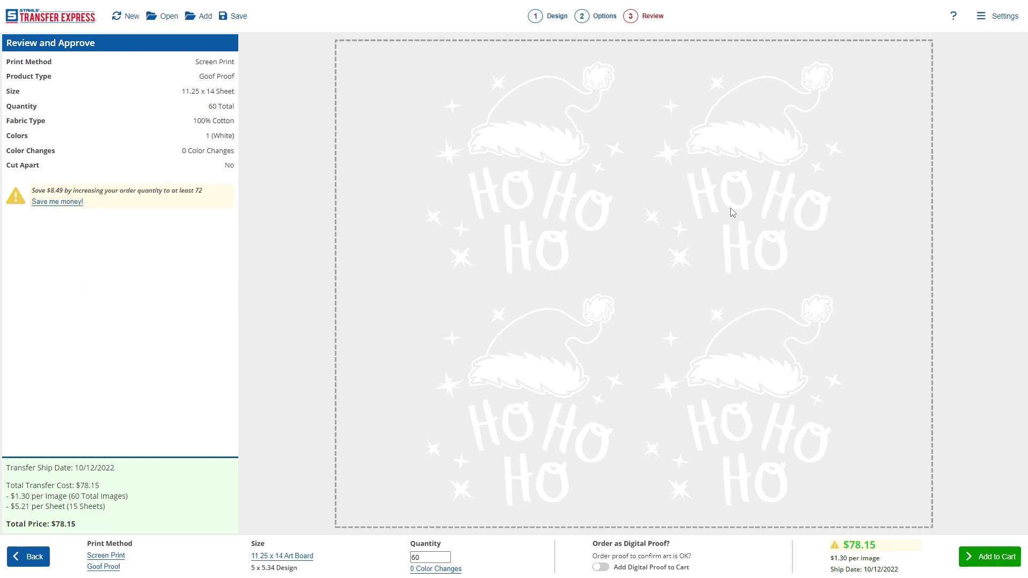
Step: Return to the design stage and move the grouped design back to the middle of the sheet
{"action": "left_click", "coordinate": [31, 557]}
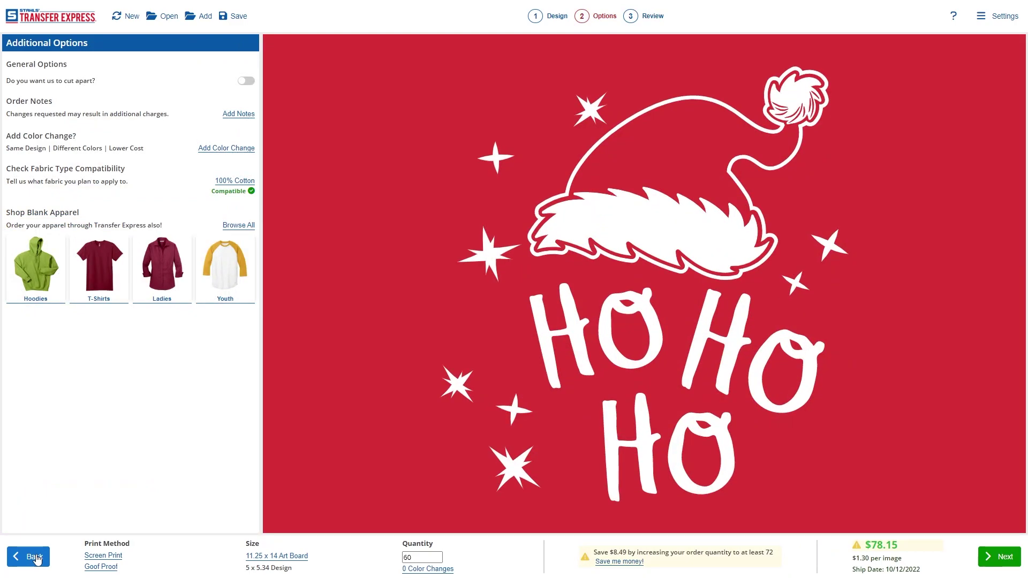
{"action": "left_click", "coordinate": [32, 557]}
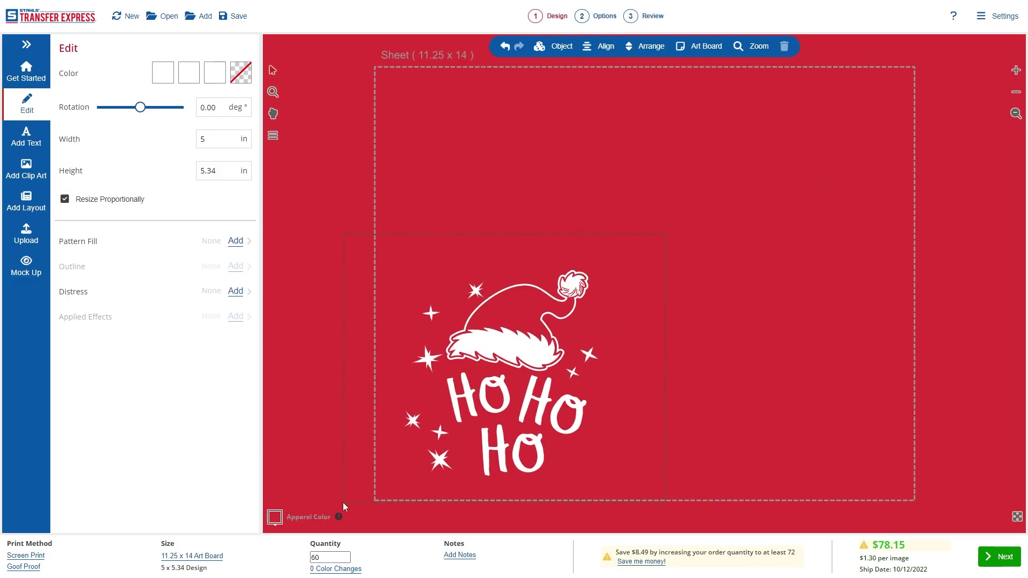
{"action": "left_click_drag", "start_coordinate": [615, 371], "coordinate": [617, 268]}
{"action": "left_click", "coordinate": [693, 409]}
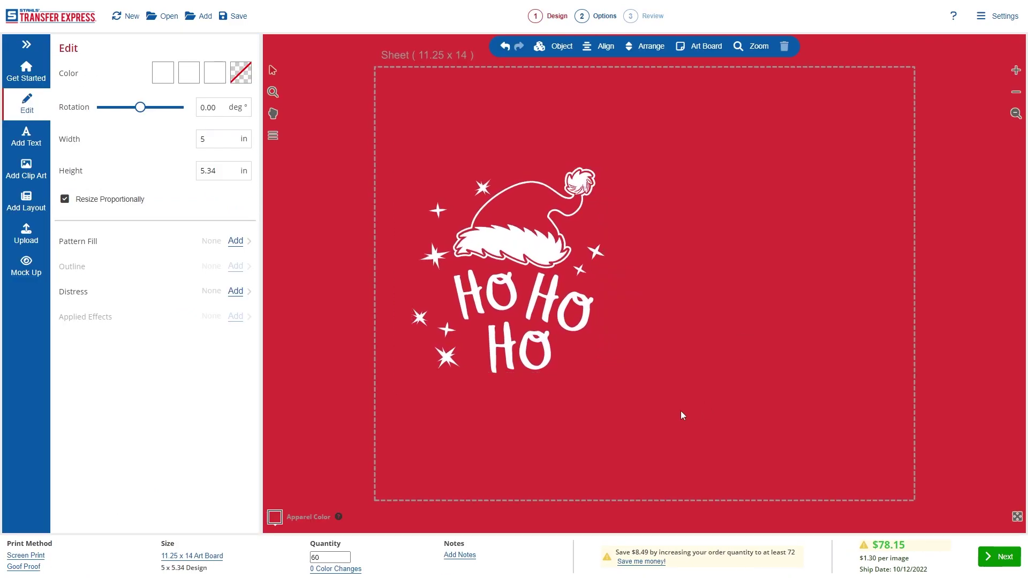
{"action": "left_click_drag", "start_coordinate": [509, 300], "coordinate": [648, 311]}
{"action": "left_click", "coordinate": [809, 290]}
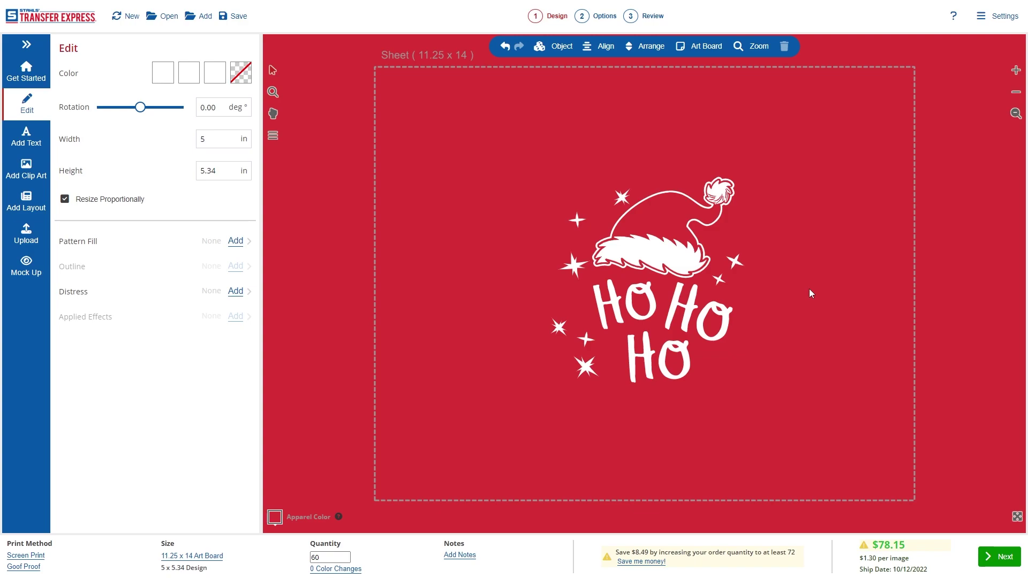